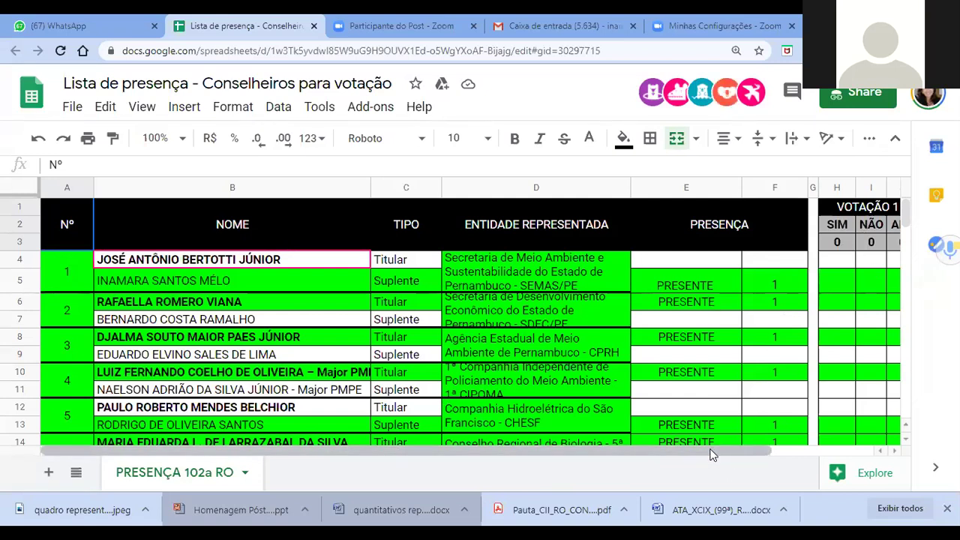
pyautogui.hscroll(5, 645, 416)
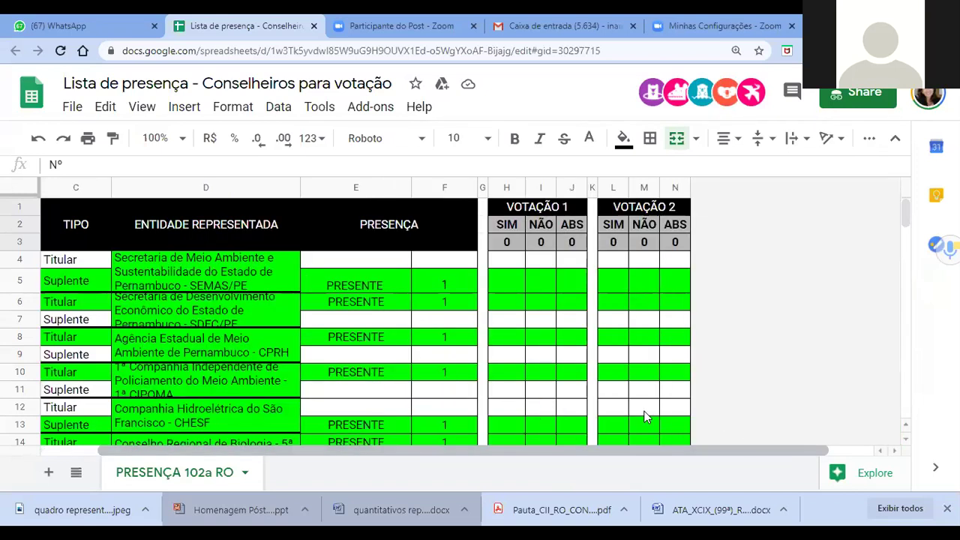
pyautogui.click(503, 260)
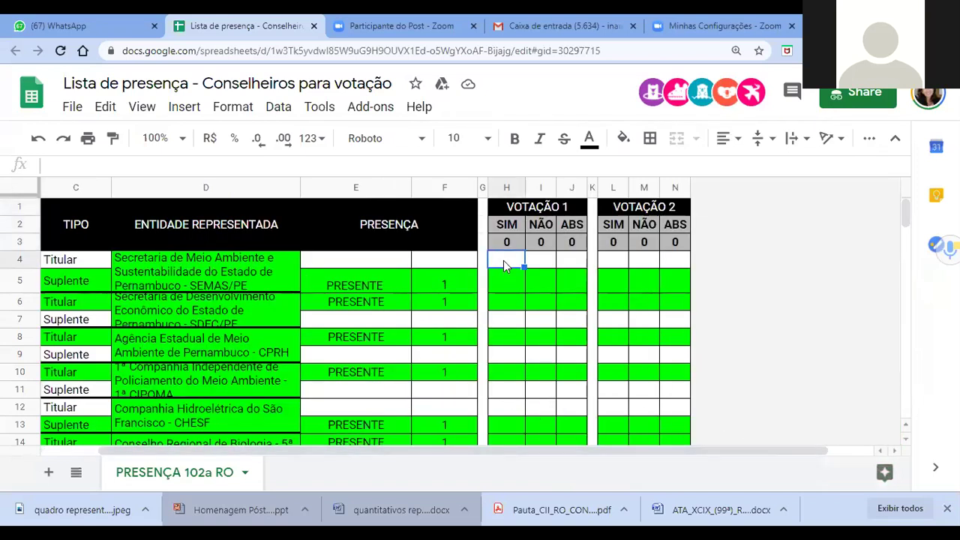
pyautogui.moveTo(314, 459)
pyautogui.mouseDown()
pyautogui.moveTo(255, 464)
pyautogui.moveTo(321, 457)
pyautogui.mouseUp()
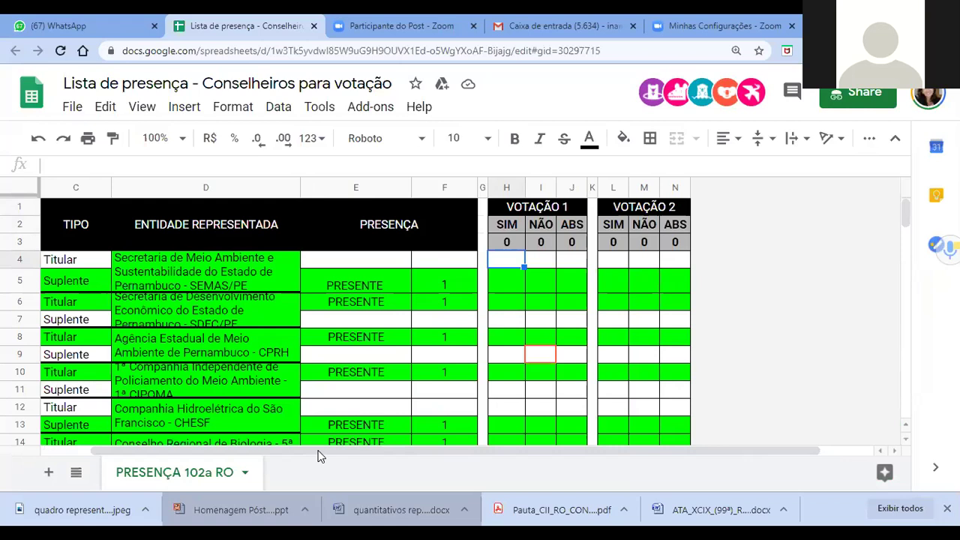
pyautogui.click(518, 281)
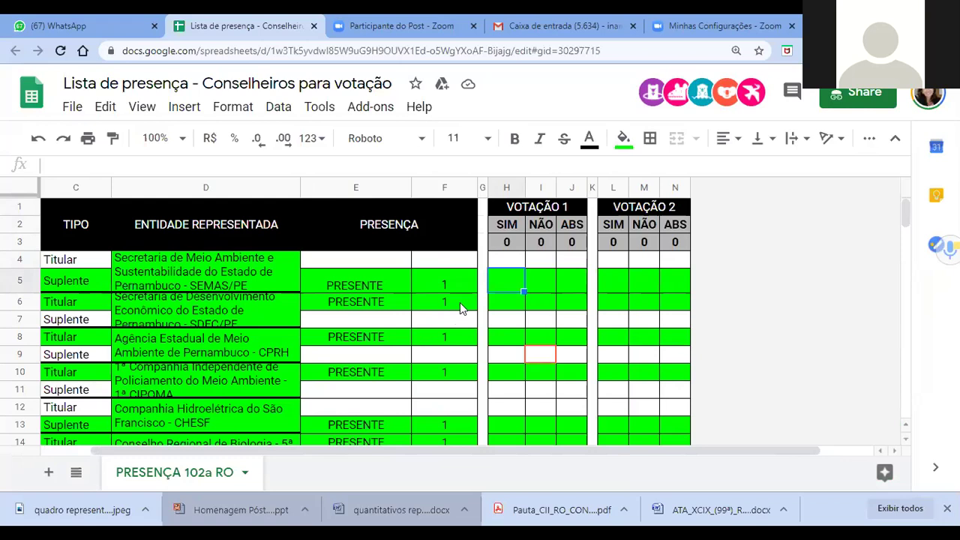
pyautogui.write('1')
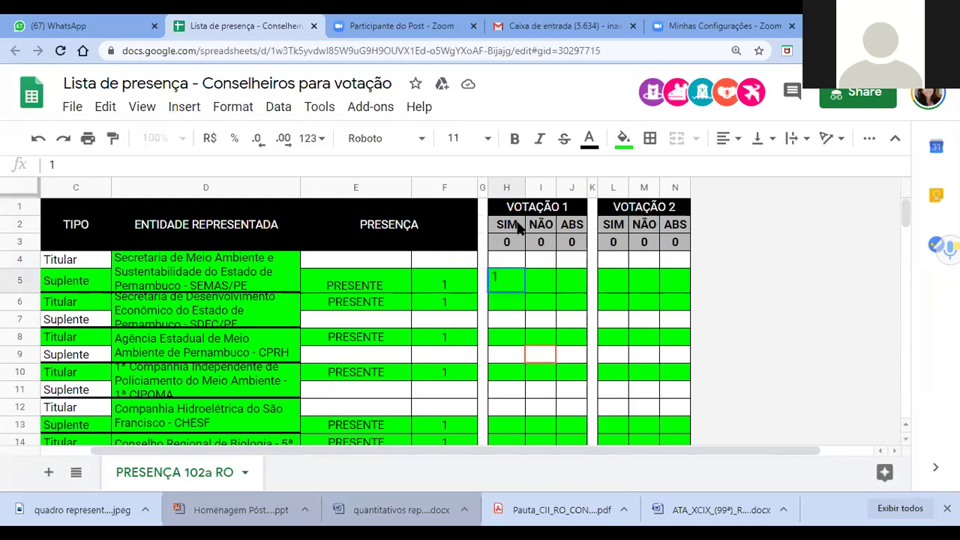
pyautogui.click(517, 226)
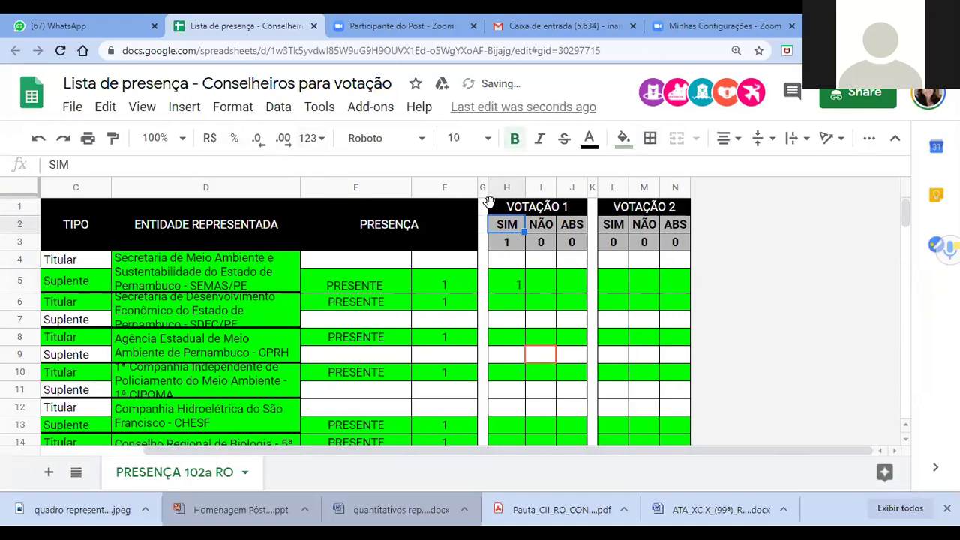
pyautogui.click(510, 289)
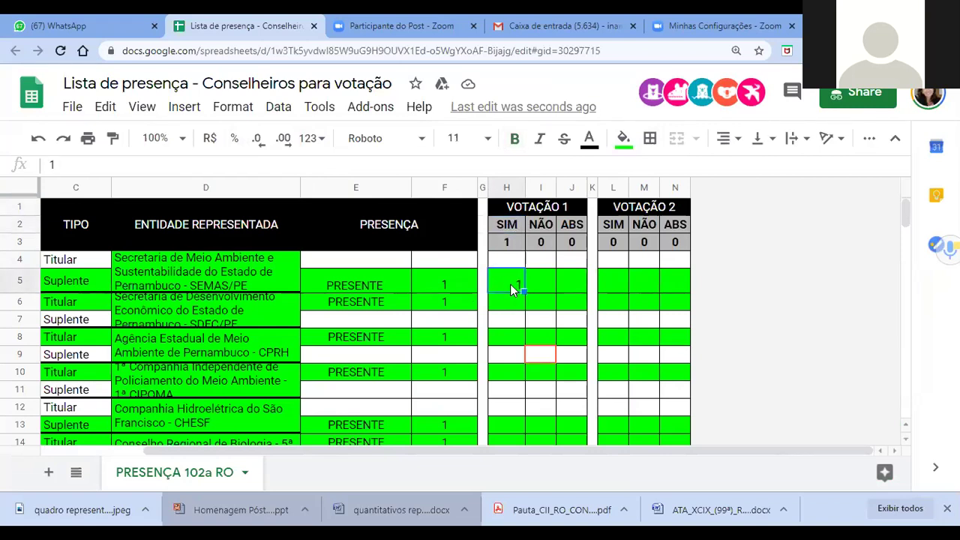
pyautogui.press('Delete')
pyautogui.click(548, 282)
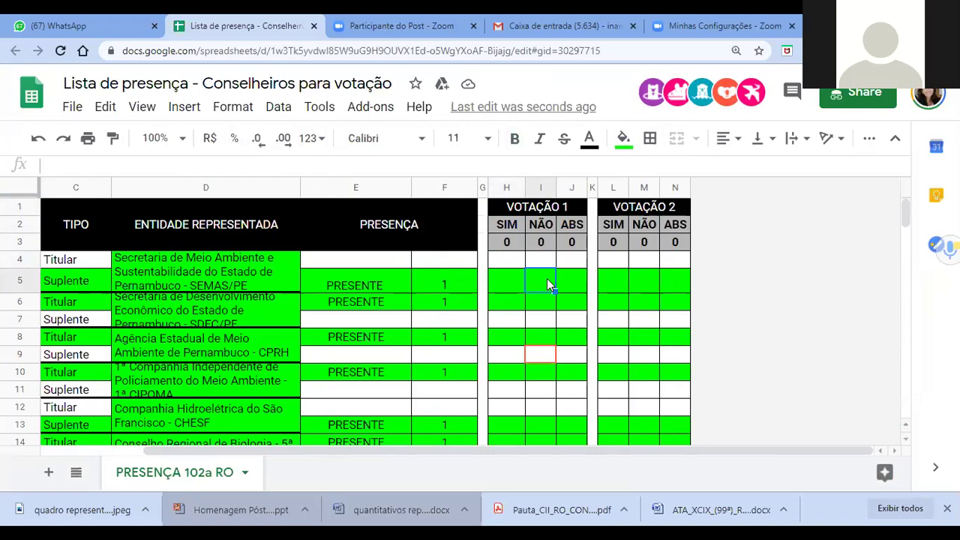
# Step: Record a SIM vote of 1 under VOTAÇÃO 1 for the SEMAS/PE alternate in cell H5
pyautogui.click(513, 284)
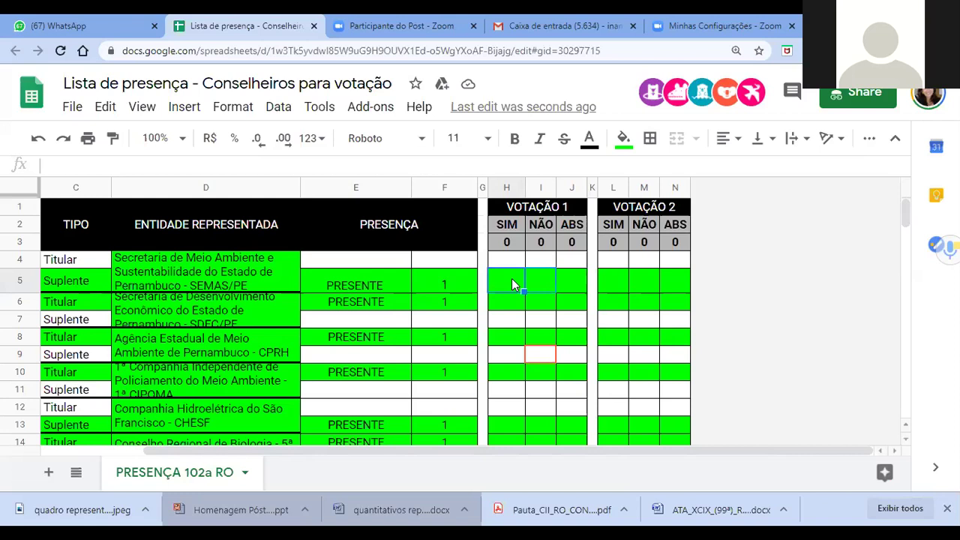
pyautogui.write('1')
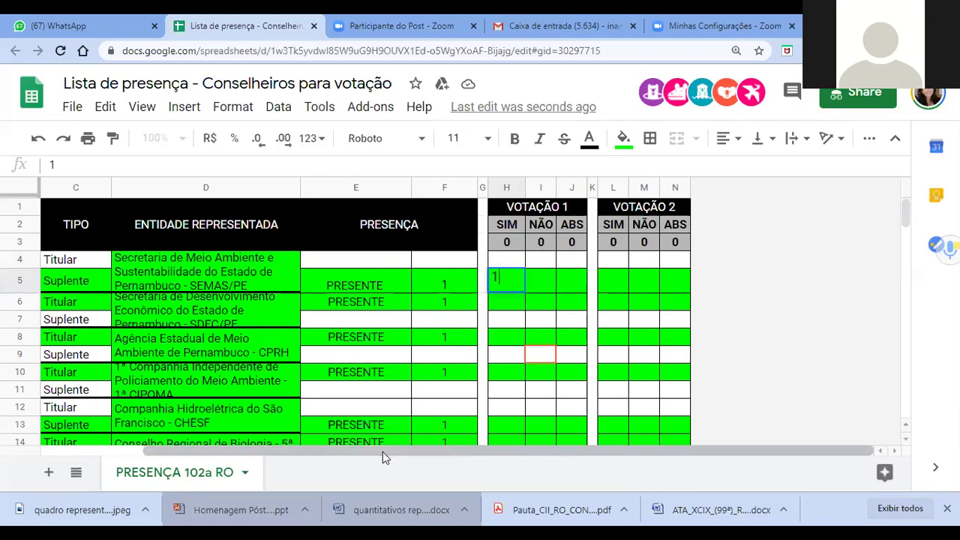
pyautogui.hscroll(-3, 384, 453)
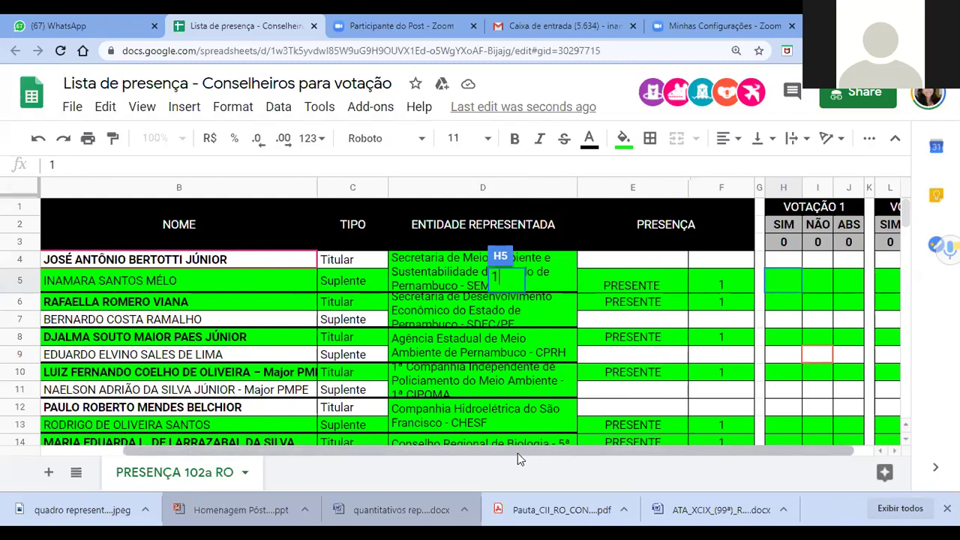
pyautogui.moveTo(516, 454); pyautogui.dragTo(519, 450)
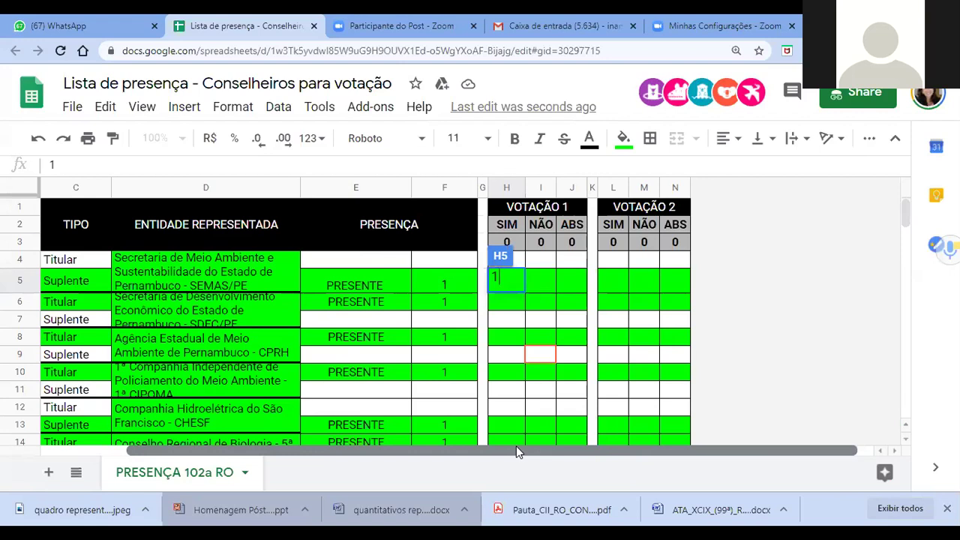
pyautogui.click(512, 300)
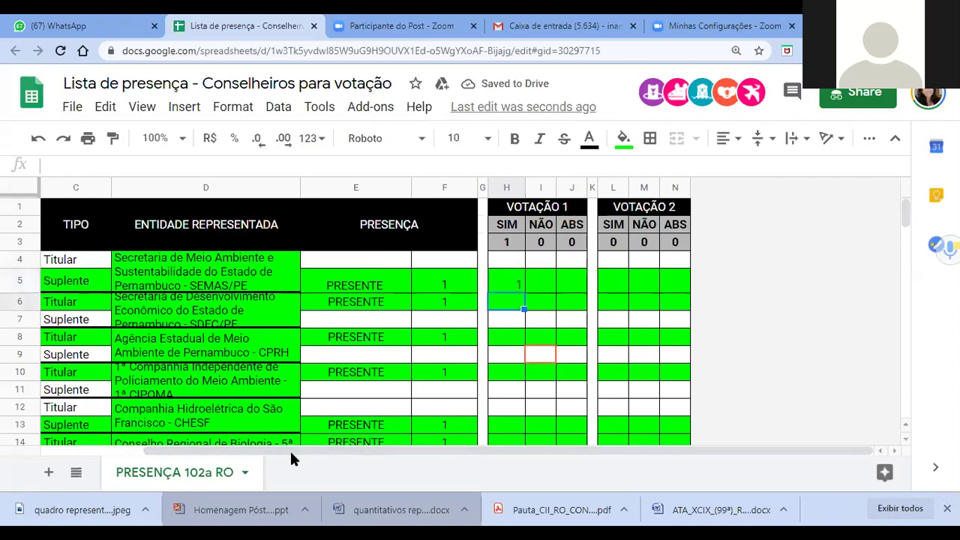
# Step: Record SIM votes of 1 under VOTAÇÃO 1 for the CPRH full member in H8 and the SDEC/PE alternate in H7
pyautogui.hscroll(-3, 270, 453)
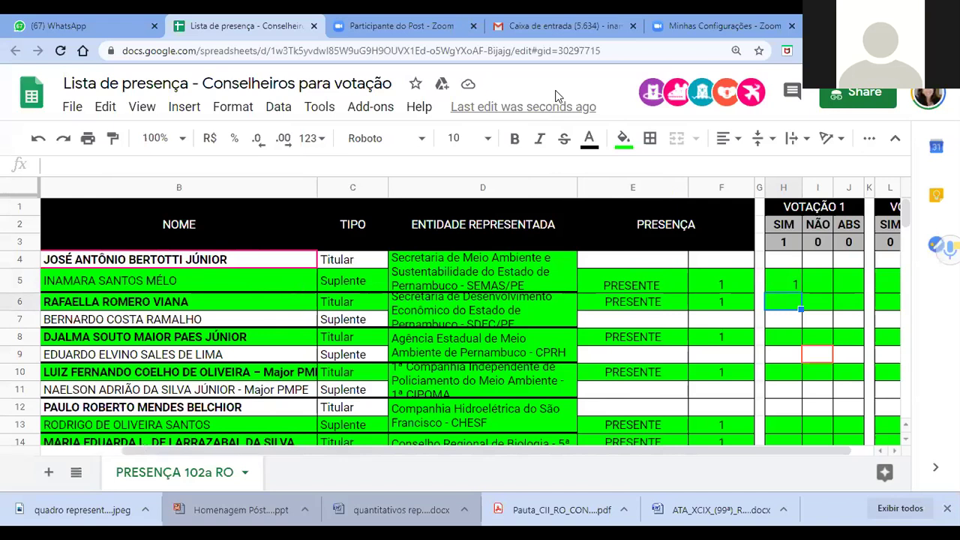
pyautogui.click(787, 341)
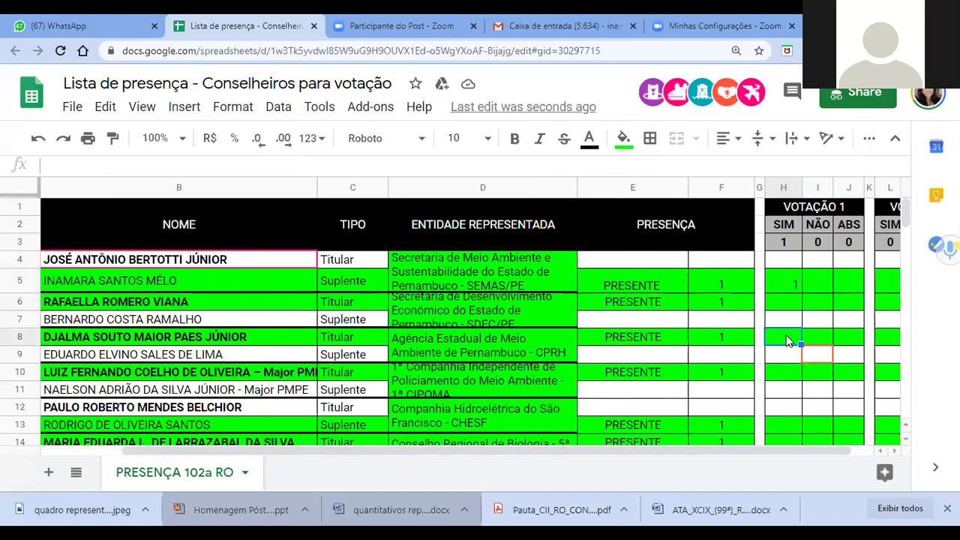
pyautogui.write('1')
pyautogui.click(792, 308)
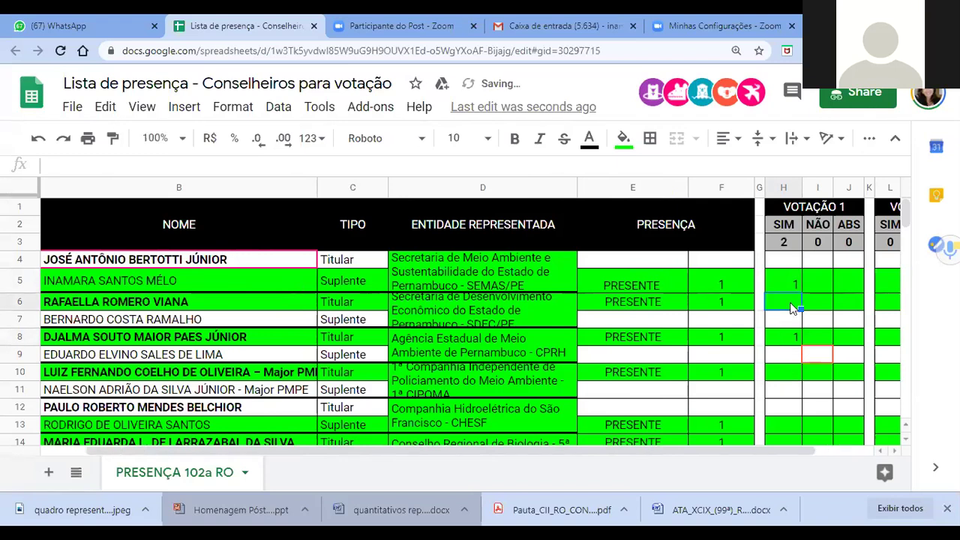
pyautogui.click(791, 320)
pyautogui.write('1')
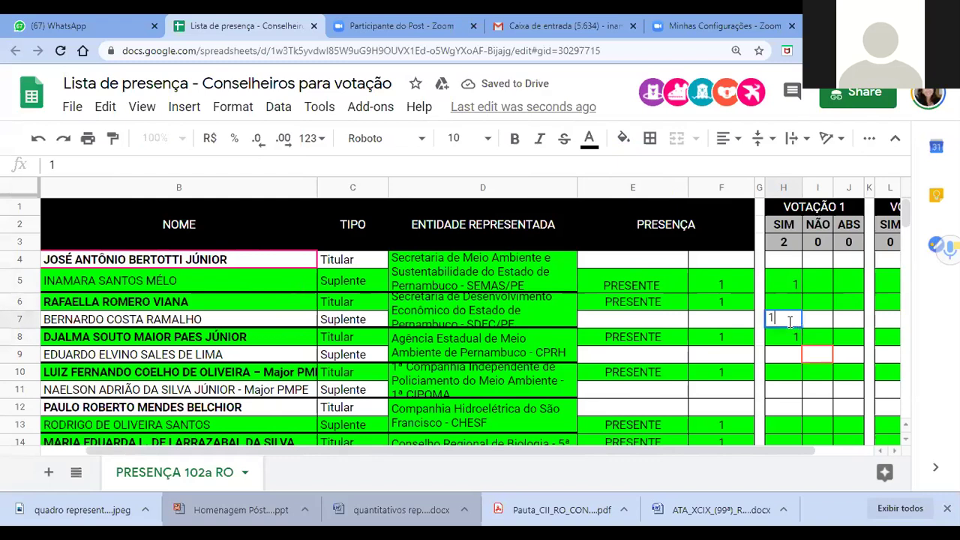
pyautogui.click(787, 359)
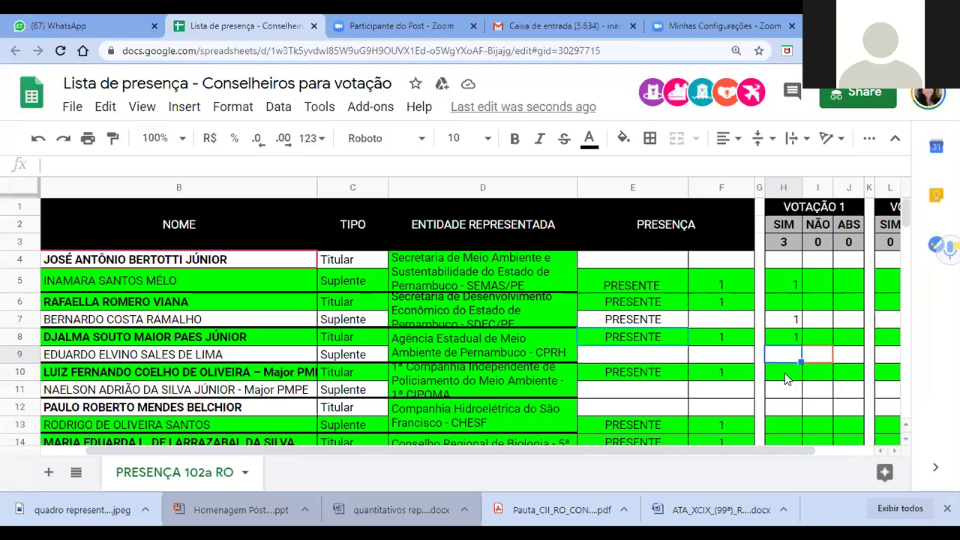
# Step: Record SIM votes of 1 under VOTAÇÃO 1 for the CIPOMA full member in H10 and the CHESF alternate in H13
pyautogui.click(784, 372)
pyautogui.write('1')
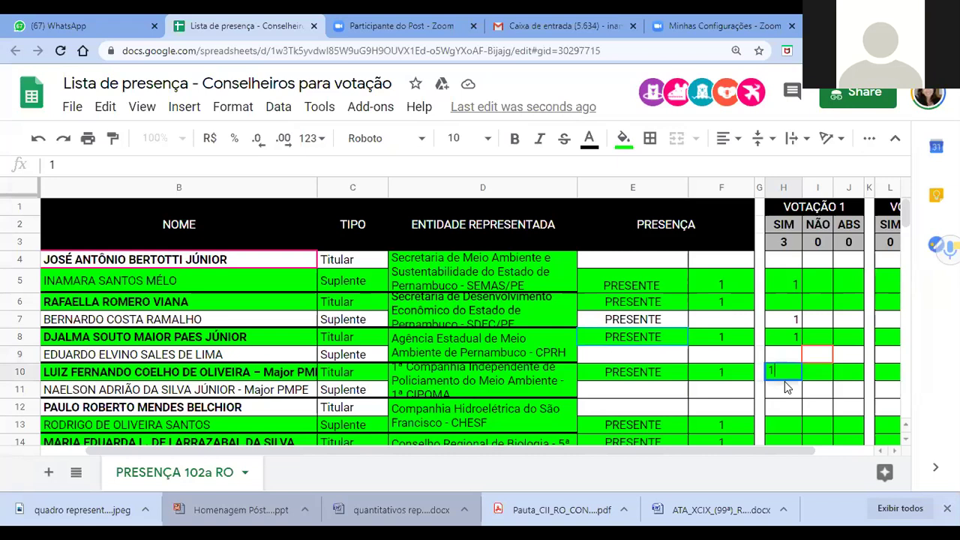
pyautogui.scroll(-1, 784, 383)
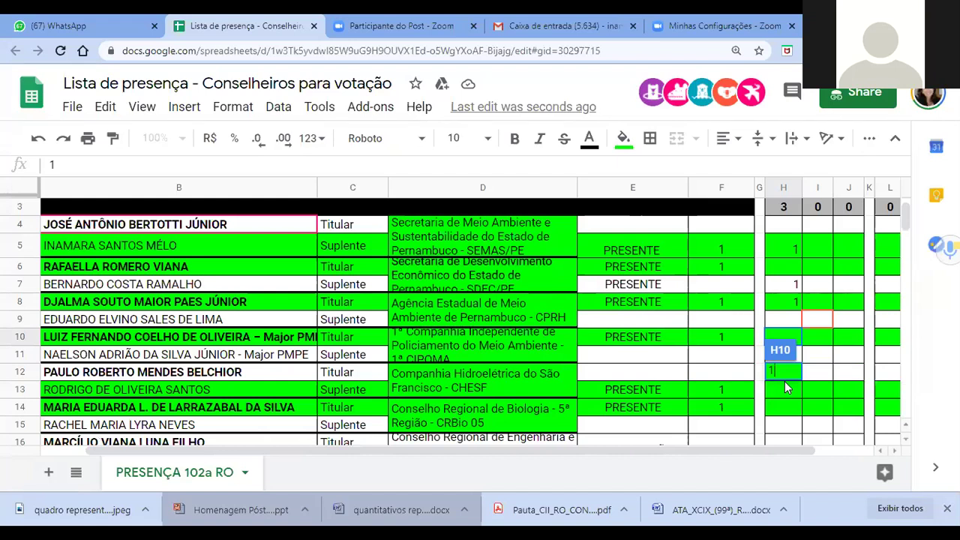
pyautogui.click(778, 388)
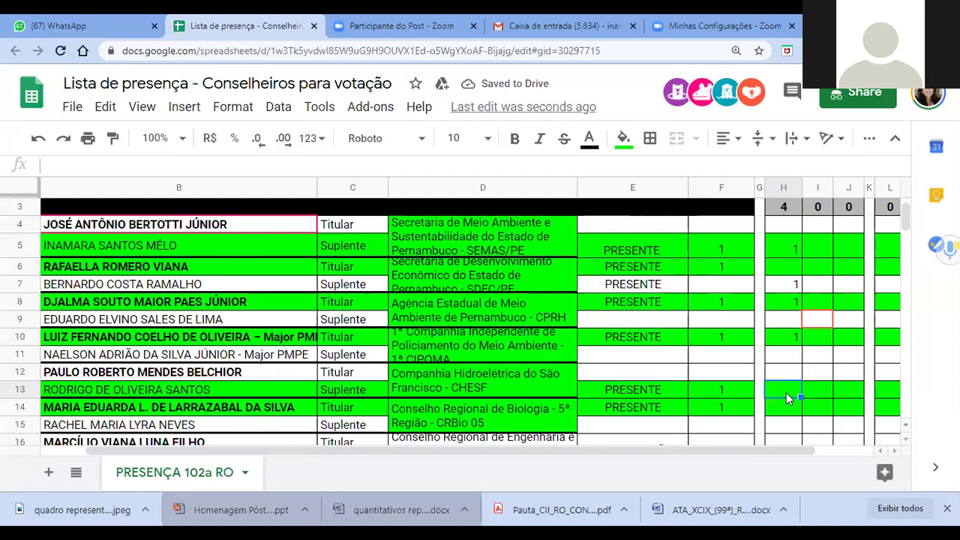
pyautogui.write('1')
pyautogui.click(791, 429)
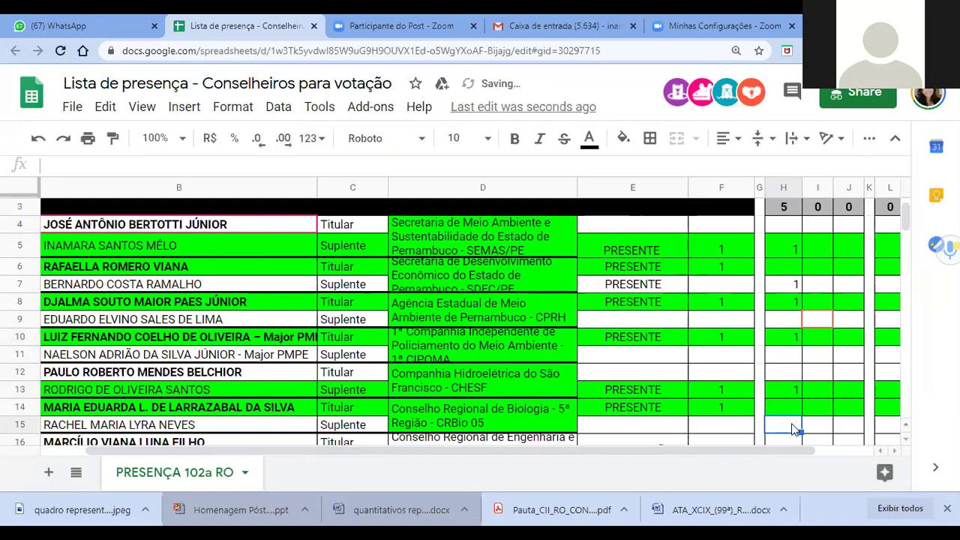
# Step: Record a SIM vote of 1 under VOTAÇÃO 1 for the CRBio 05 full member in cell H14
pyautogui.scroll(-1, 791, 426)
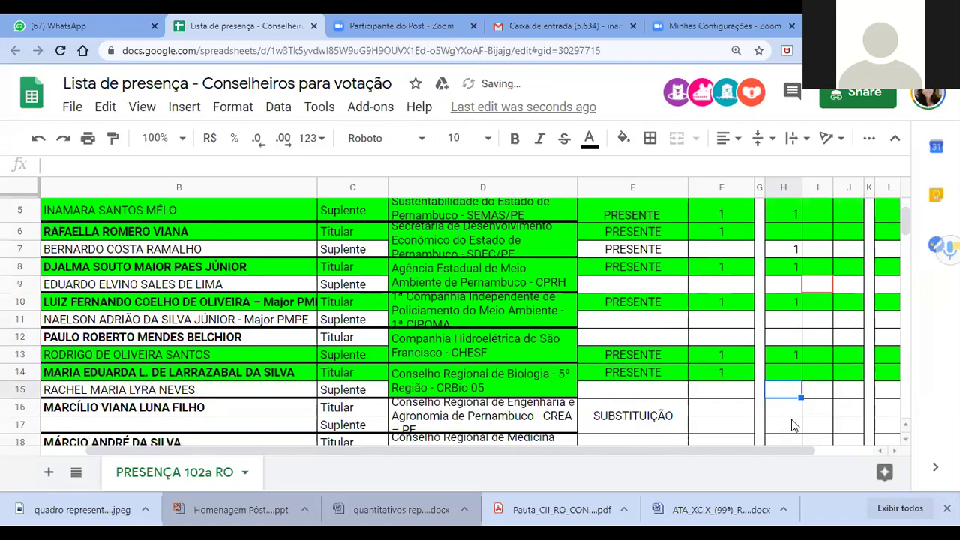
pyautogui.scroll(-1, 791, 425)
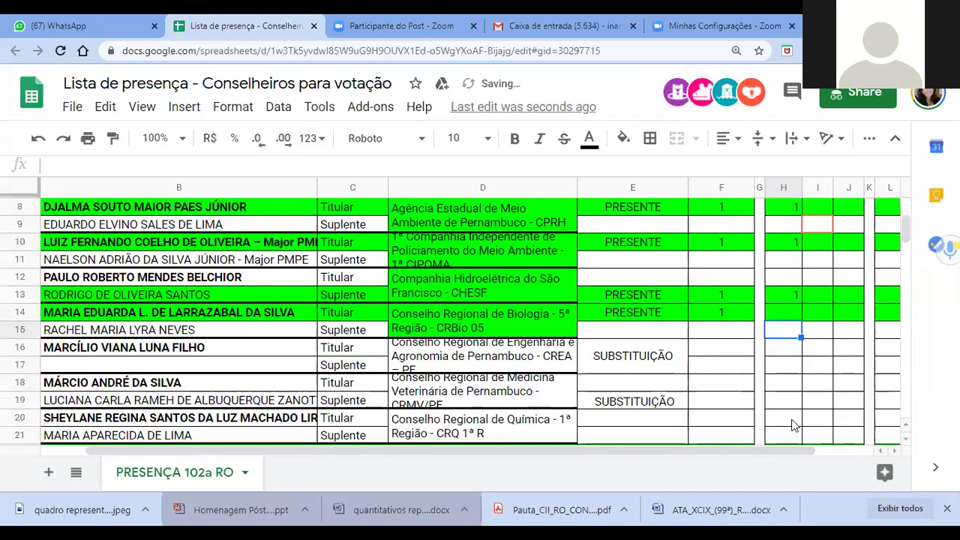
pyautogui.click(778, 321)
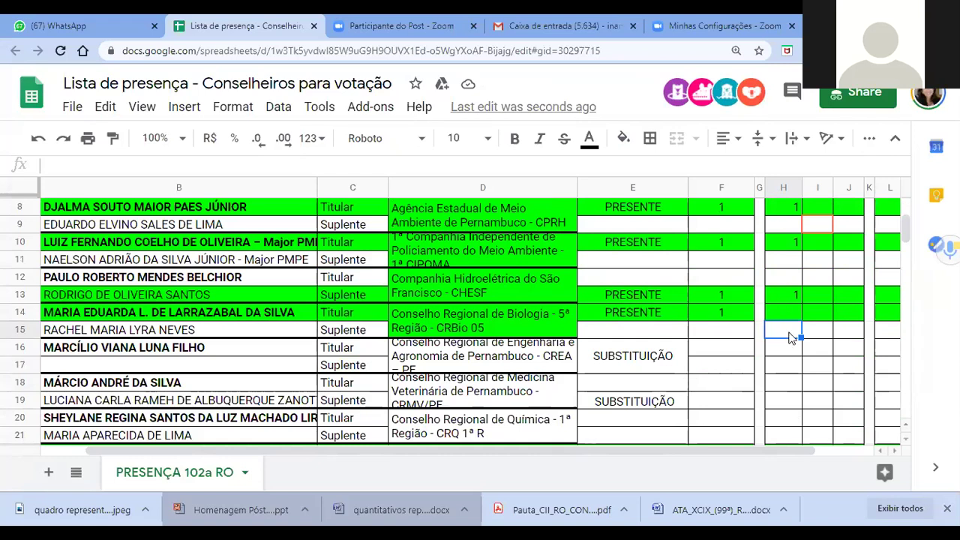
pyautogui.write('1')
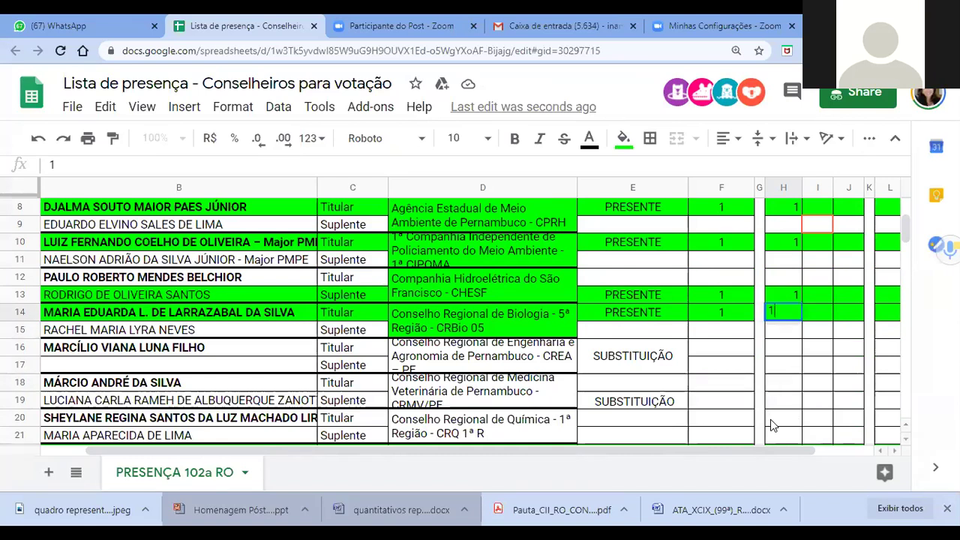
pyautogui.click(772, 424)
# Step: Record a NÃO vote of 1 under VOTAÇÃO 1 for the FAEPE full member in cell I22
pyautogui.scroll(-1, 772, 425)
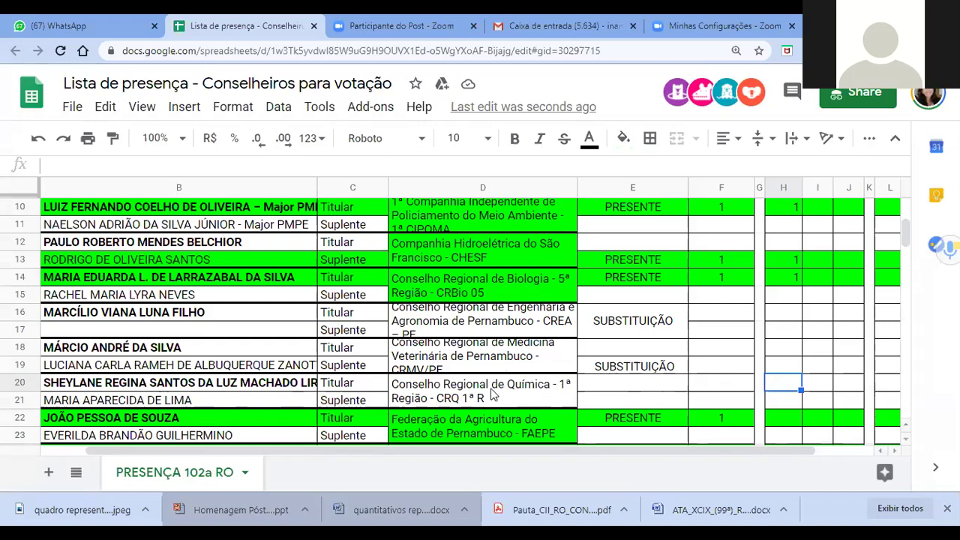
pyautogui.scroll(-1, 492, 395)
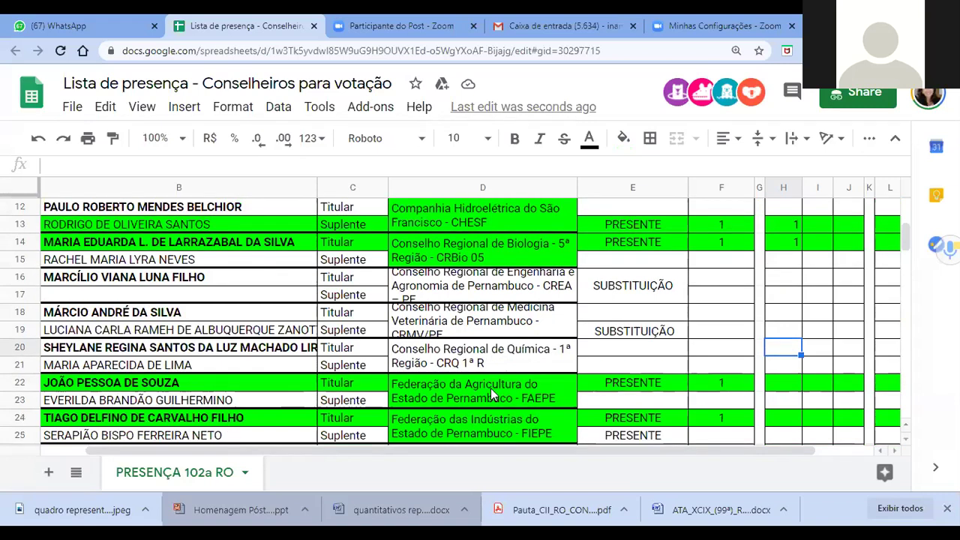
pyautogui.scroll(-1, 490, 388)
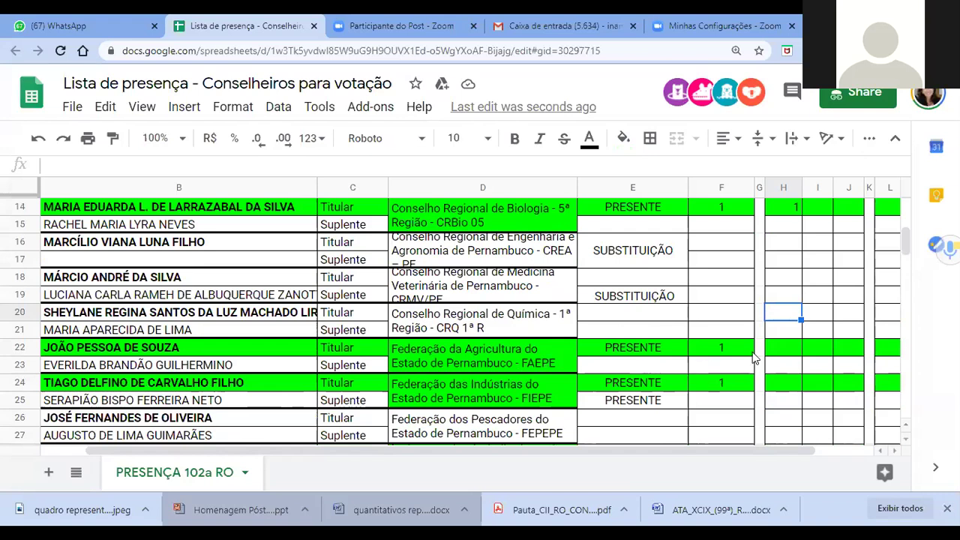
pyautogui.click(804, 348)
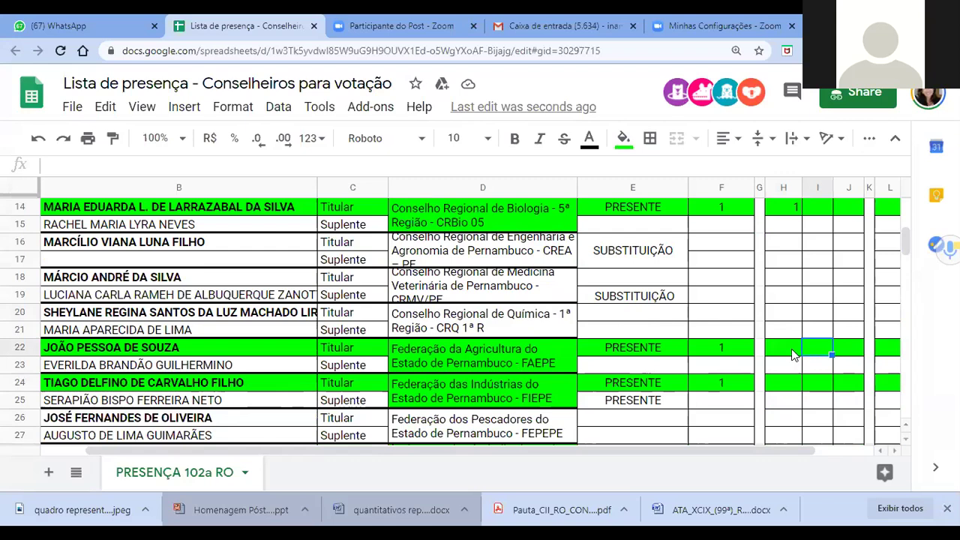
pyautogui.scroll(1, 791, 348)
pyautogui.scroll(4, 791, 349)
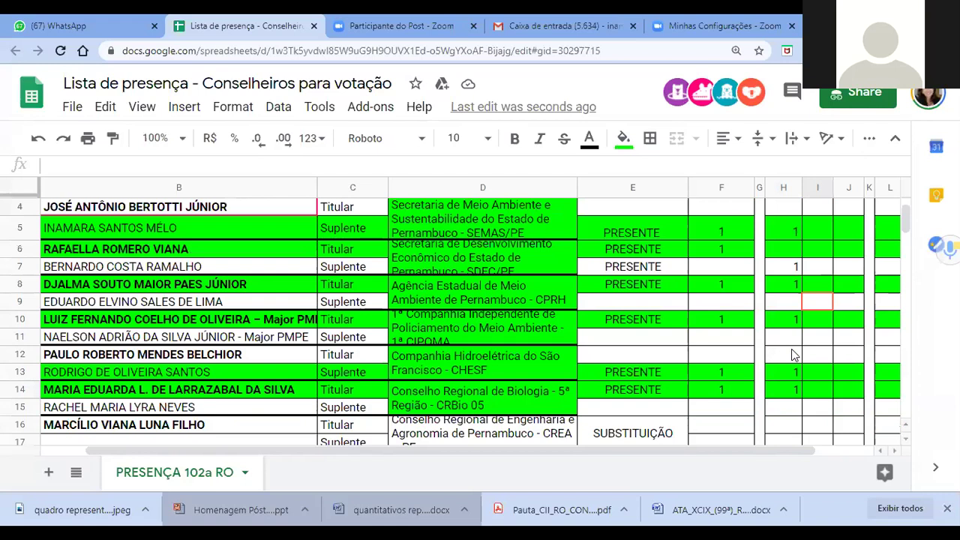
pyautogui.scroll(1, 794, 355)
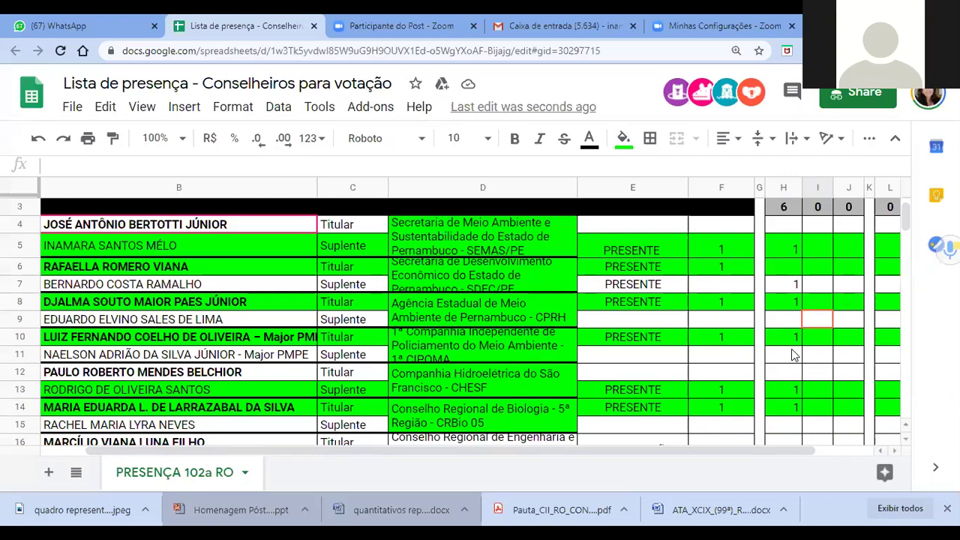
pyautogui.scroll(-6, 794, 355)
pyautogui.scroll(-2, 794, 355)
pyautogui.scroll(2, 794, 355)
pyautogui.scroll(4, 791, 349)
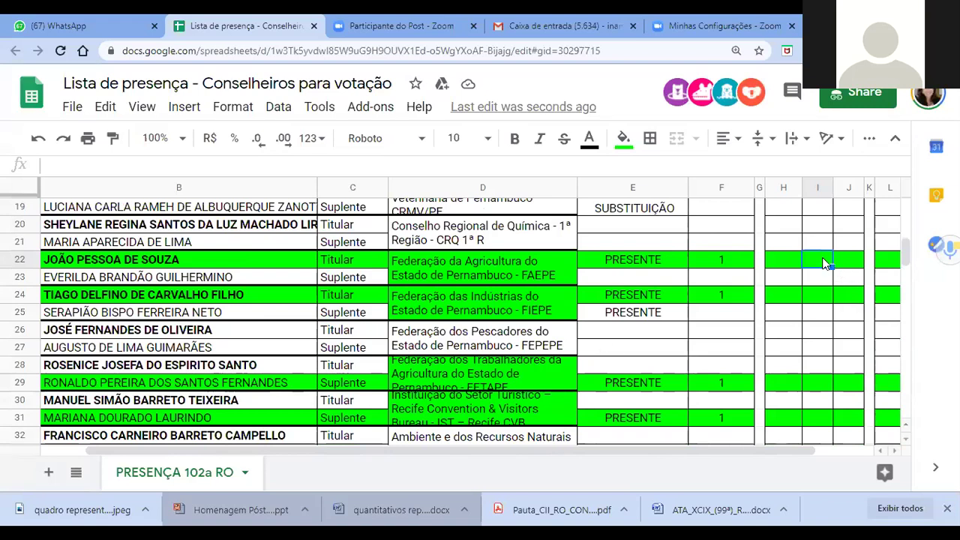
pyautogui.write('1')
# Step: Record SIM votes of 1 under VOTAÇÃO 1 for the FIEPE full member in H24 and the FETAPE alternate in H29
pyautogui.click(821, 300)
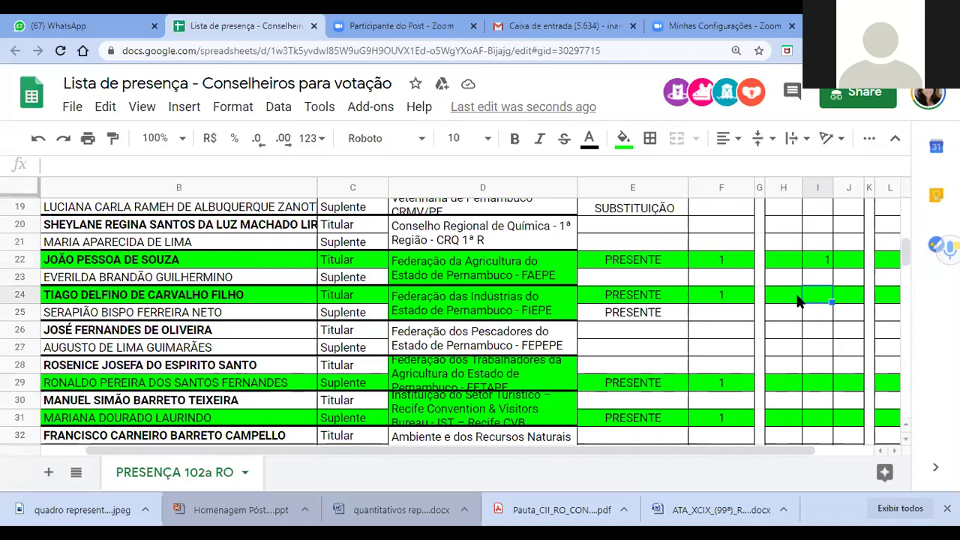
pyautogui.click(797, 301)
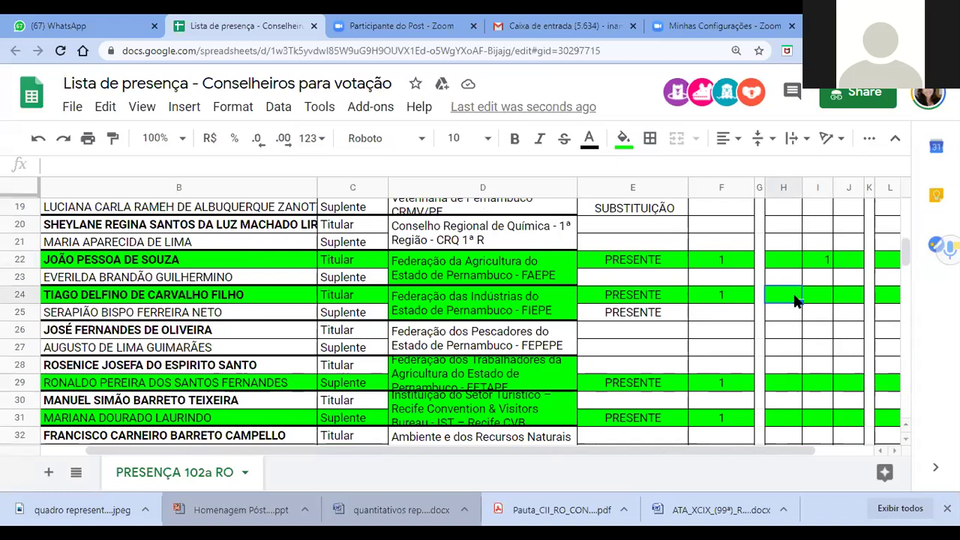
pyautogui.write('1')
pyautogui.click(821, 385)
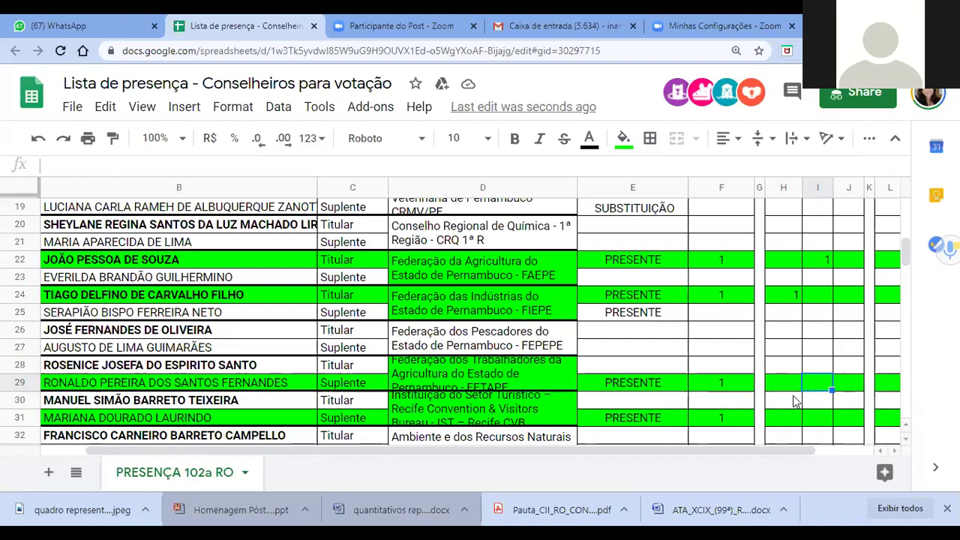
pyautogui.scroll(-1, 795, 402)
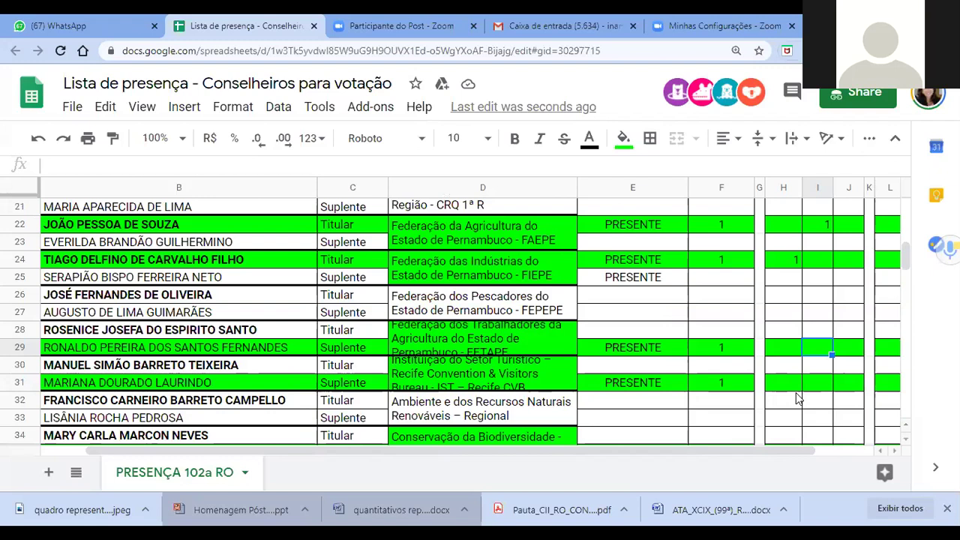
pyautogui.click(791, 350)
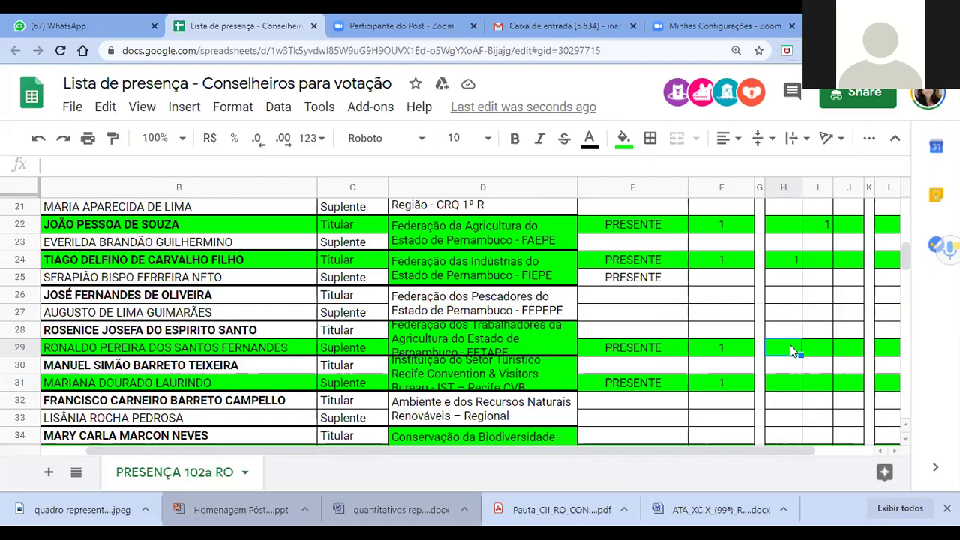
pyautogui.write('1')
pyautogui.click(791, 376)
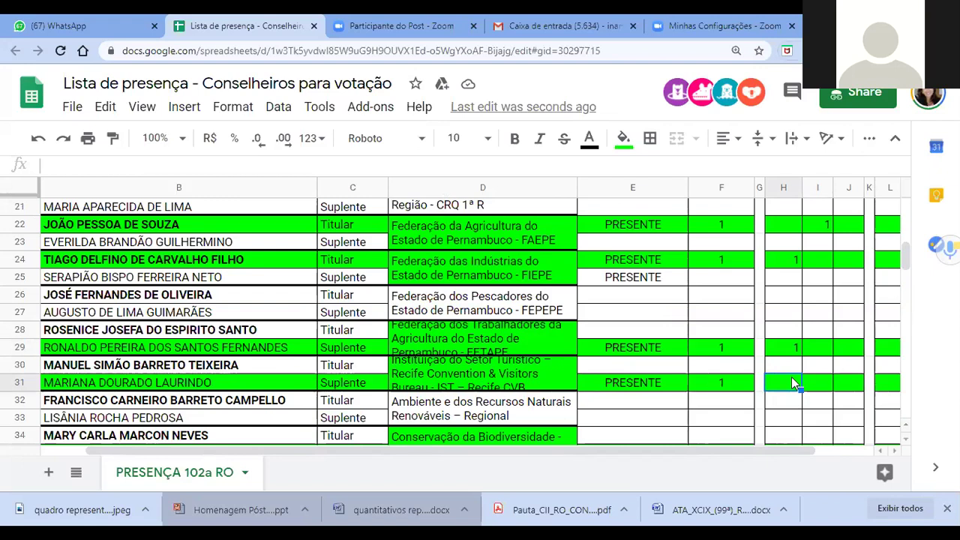
# Step: Record a NÃO vote of 1 under VOTAÇÃO 1 for the IST – Recife CVB alternate in cell I31
pyautogui.click(815, 384)
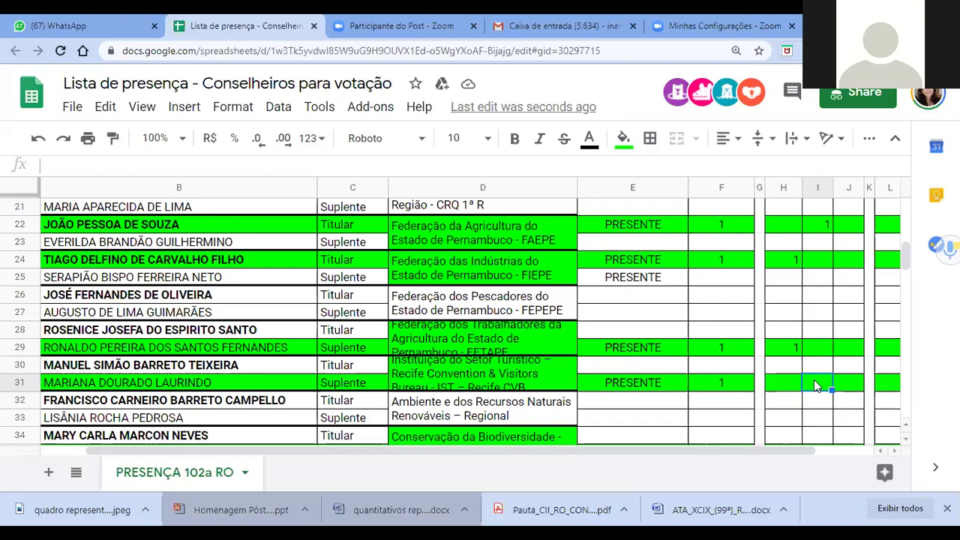
pyautogui.write('1')
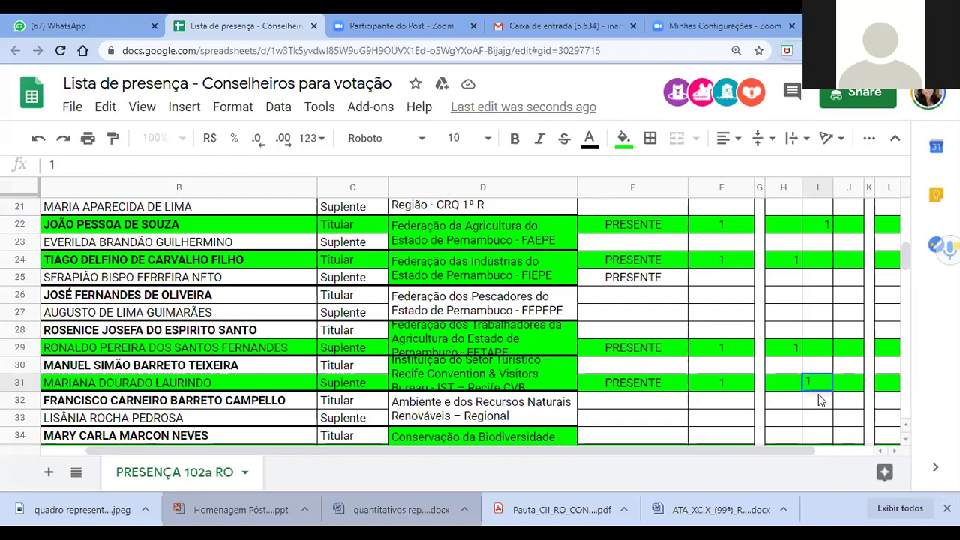
pyautogui.click(820, 405)
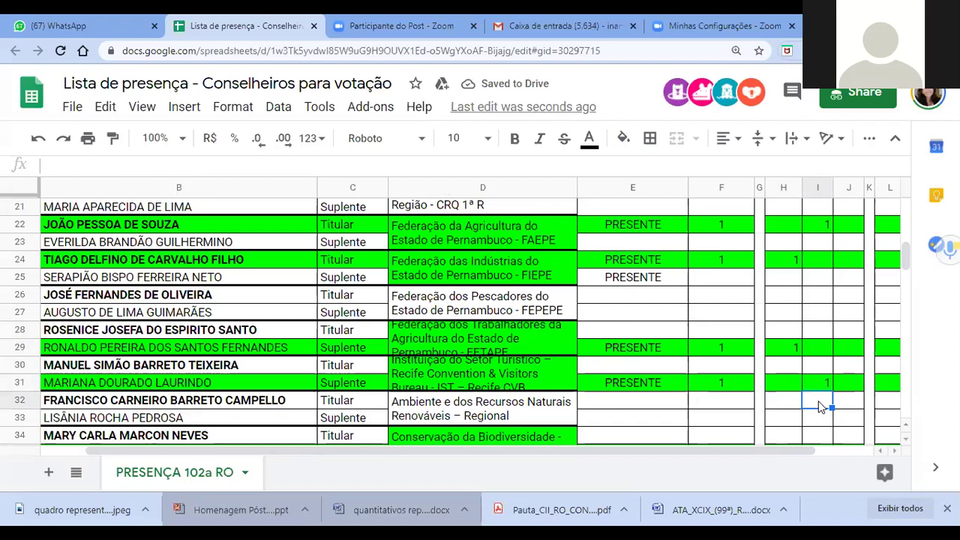
# Step: Record SIM votes of 1 for the 6ª Coordenação Regional biodiversity conservation alternate in H35 and the MESO - Mata full member in H38
pyautogui.scroll(-3, 818, 401)
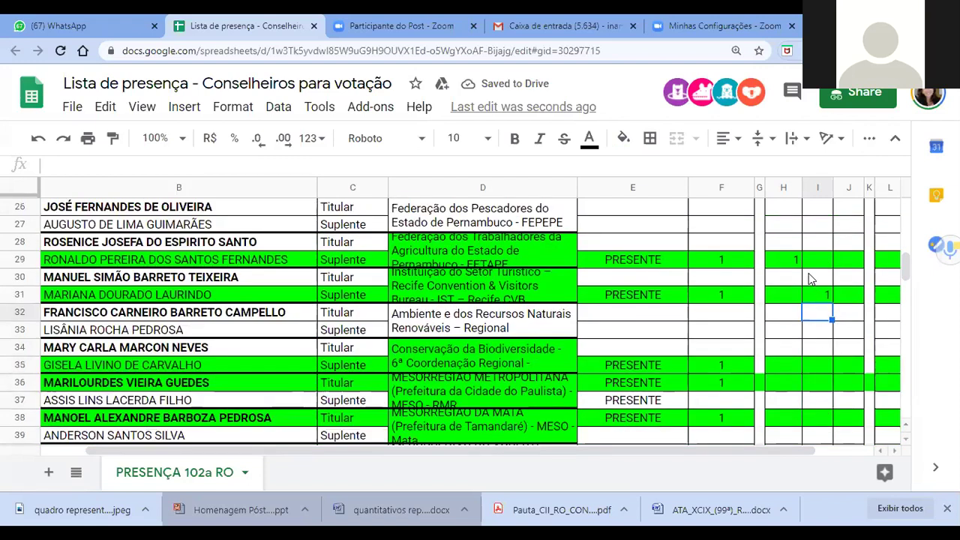
pyautogui.scroll(-1, 808, 279)
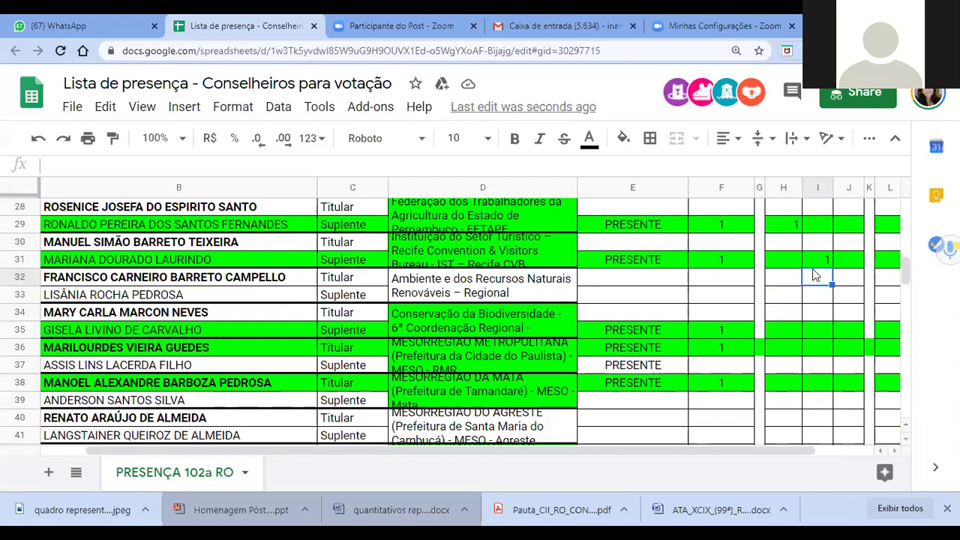
pyautogui.click(788, 331)
pyautogui.write('1')
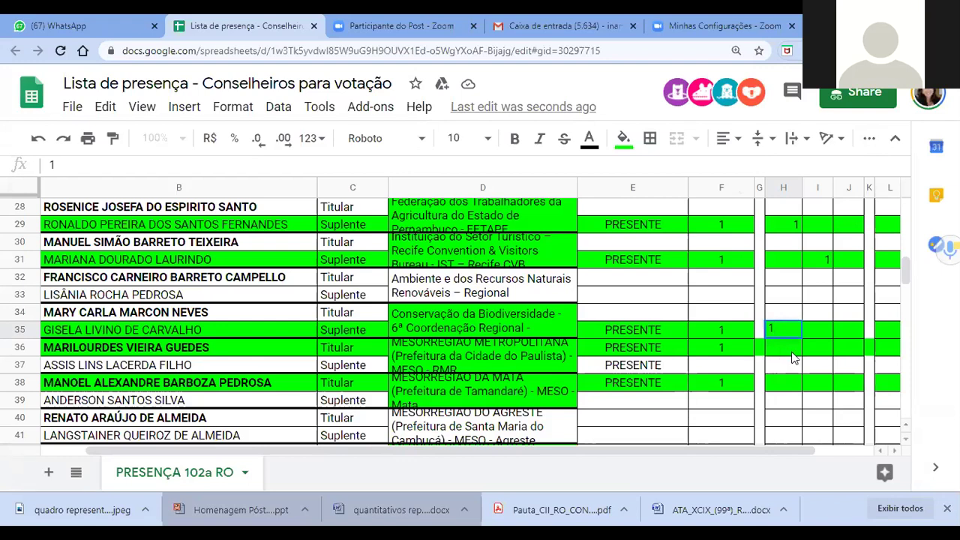
pyautogui.press('Return')
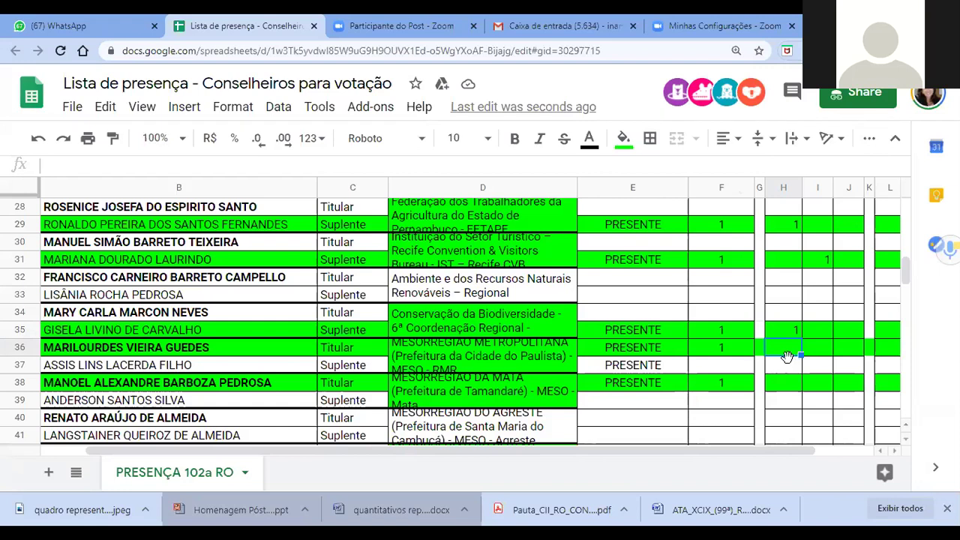
pyautogui.click(783, 366)
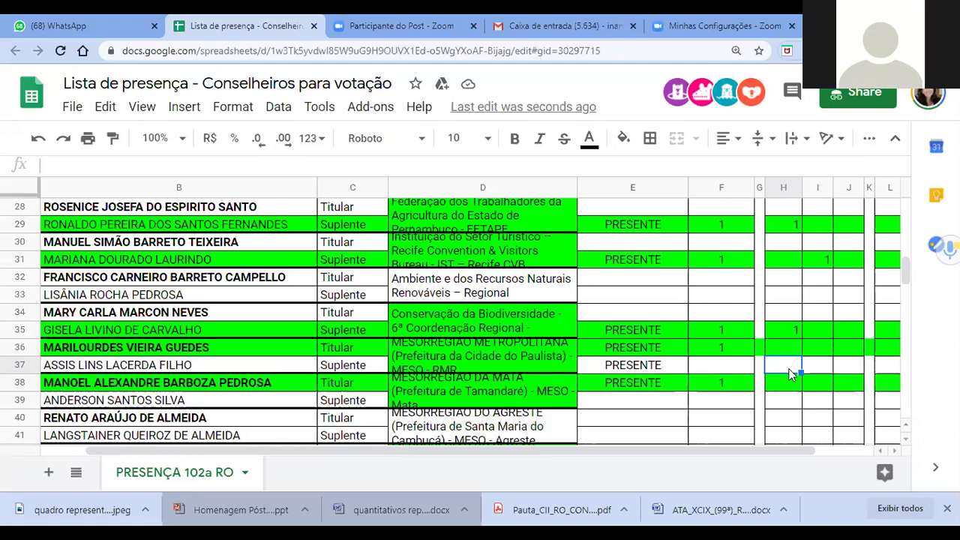
pyautogui.click(787, 388)
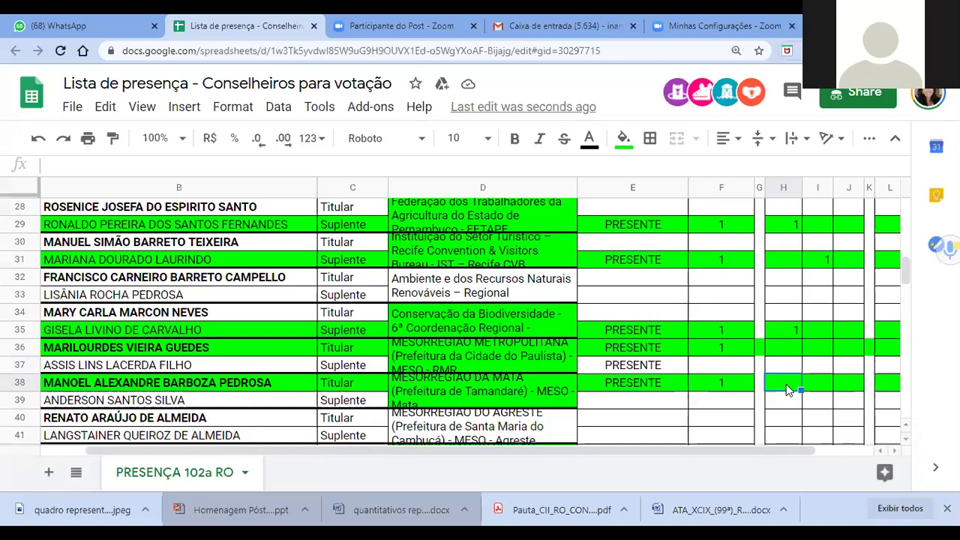
pyautogui.write('1')
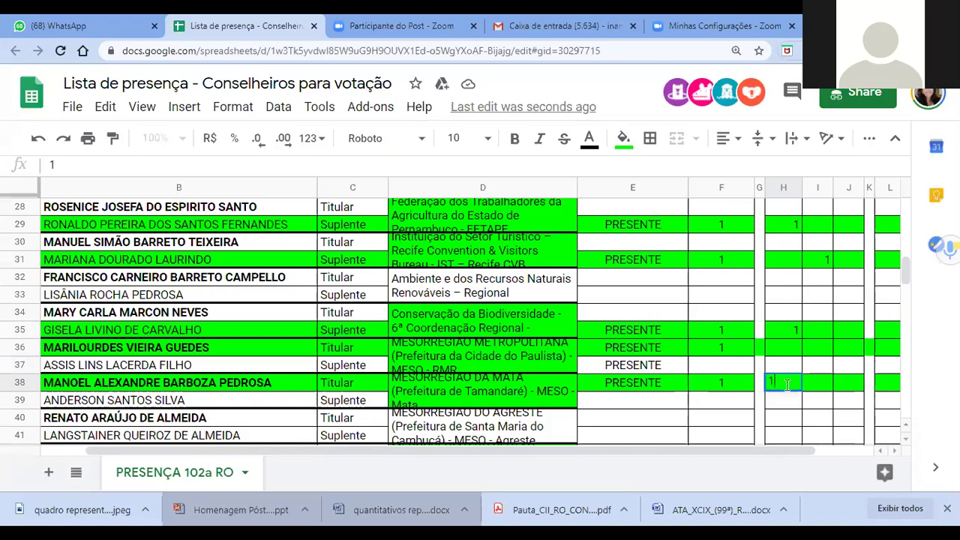
pyautogui.click(788, 412)
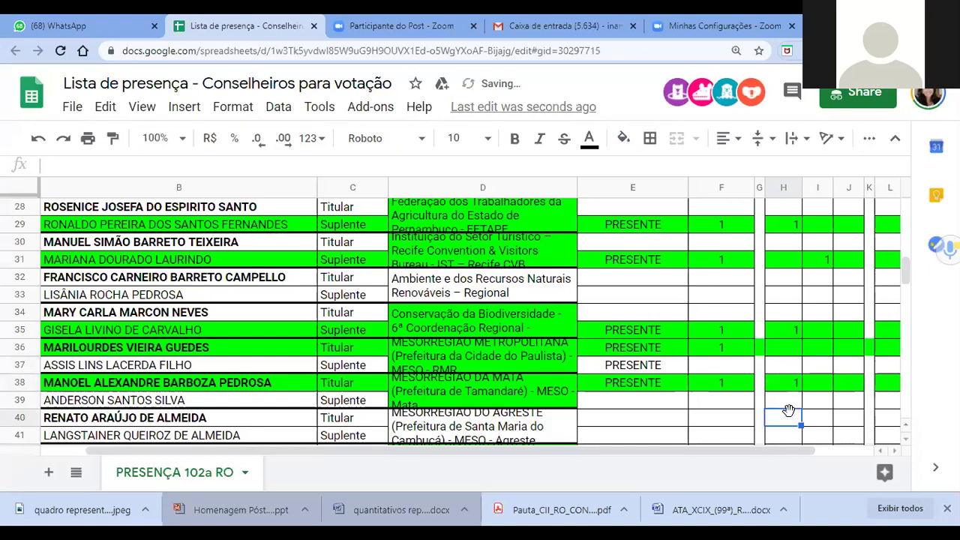
# Step: Record SIM votes of 1 under VOTAÇÃO 1 for the MESO – Sertão alternate in H43 and the OAB/PE full member in H46
pyautogui.scroll(-2, 791, 414)
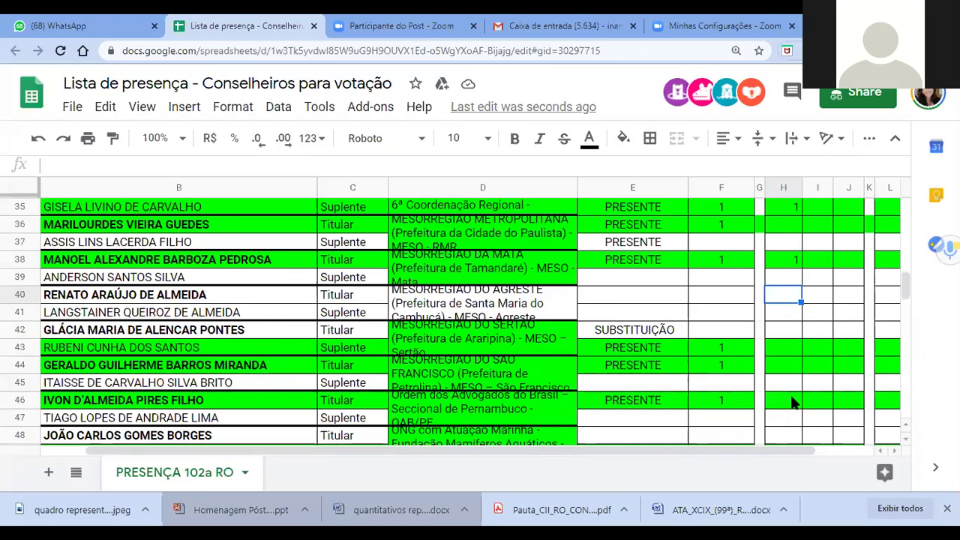
pyautogui.click(779, 347)
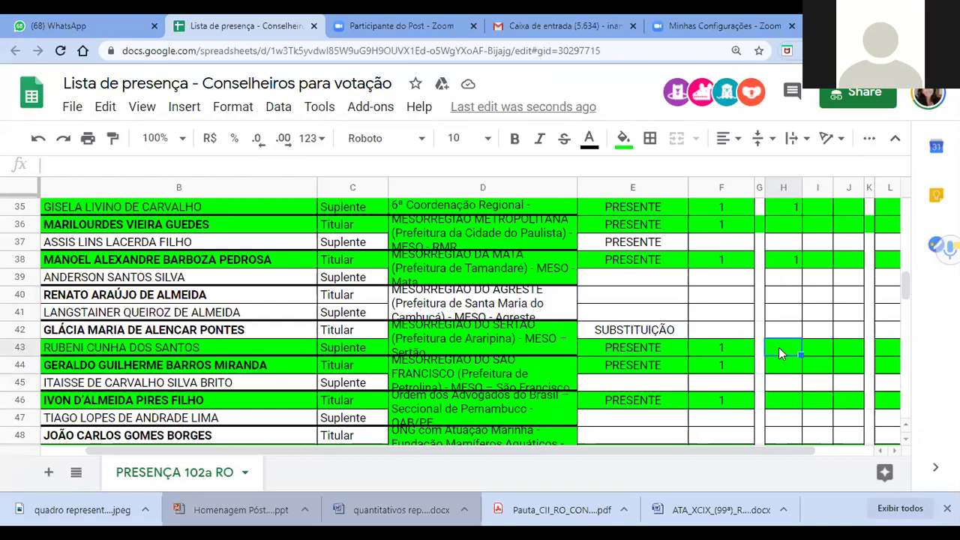
pyautogui.write('1')
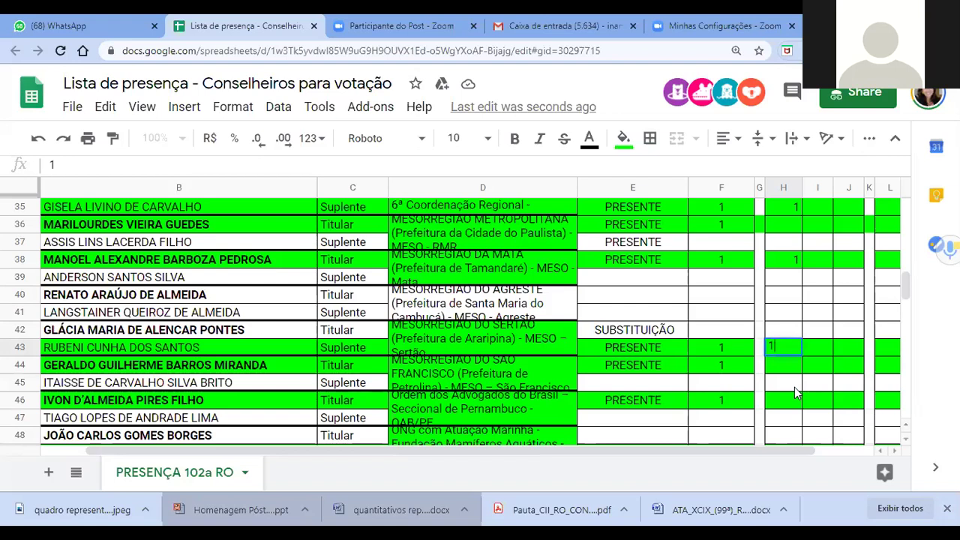
pyautogui.click(786, 368)
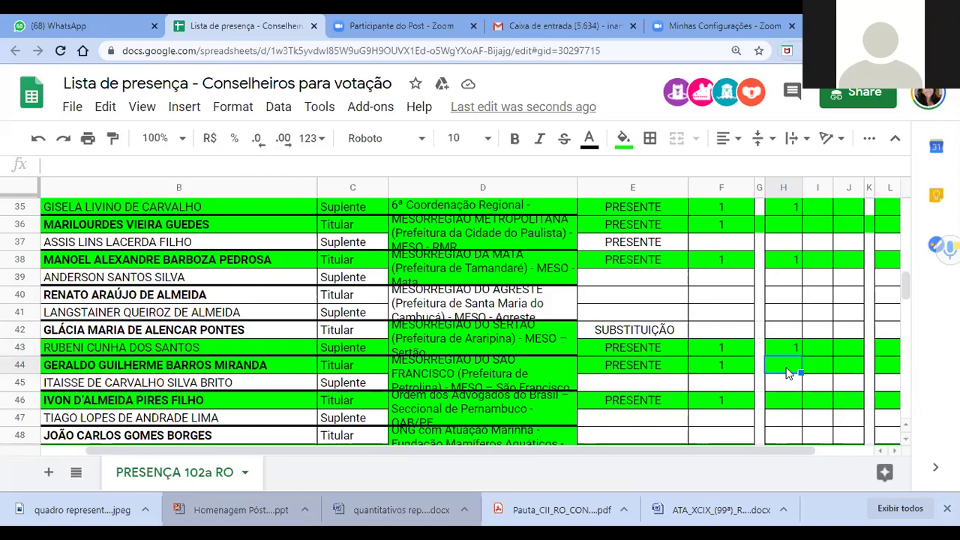
pyautogui.scroll(-3, 787, 373)
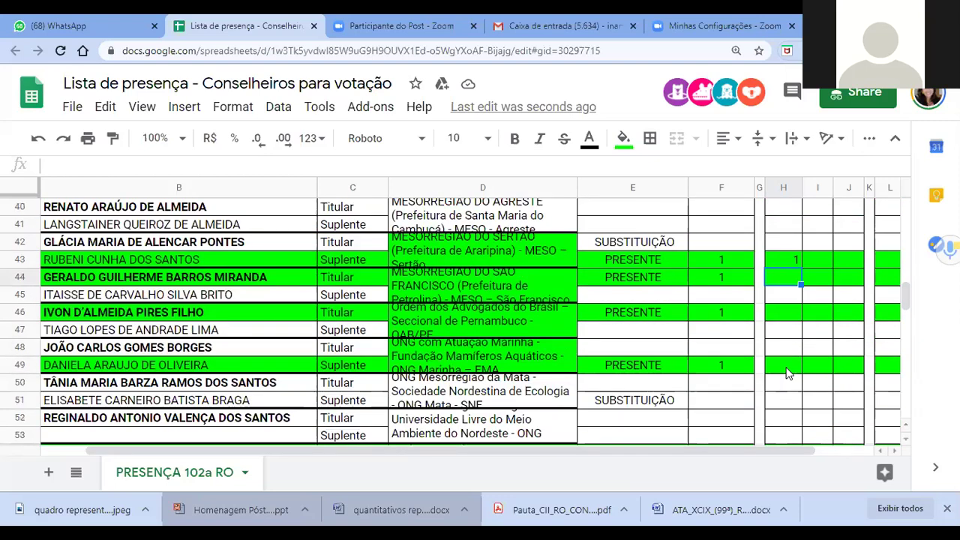
pyautogui.scroll(3, 787, 372)
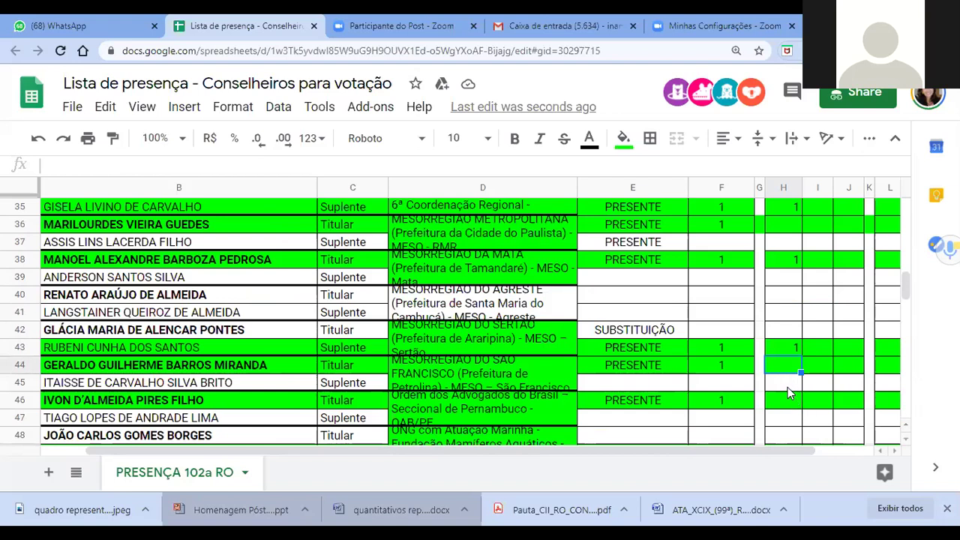
pyautogui.click(789, 401)
pyautogui.scroll(-1, 789, 403)
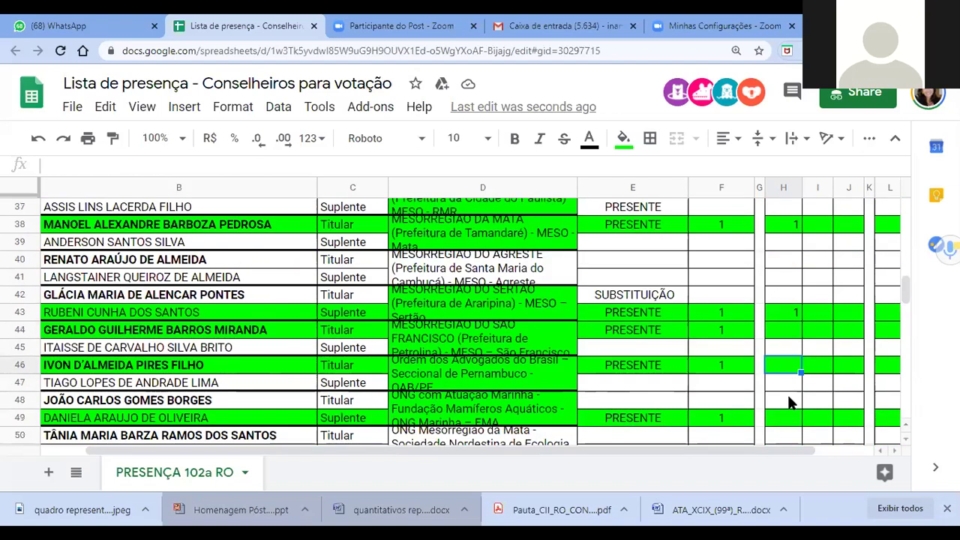
pyautogui.write('1')
pyautogui.click(789, 403)
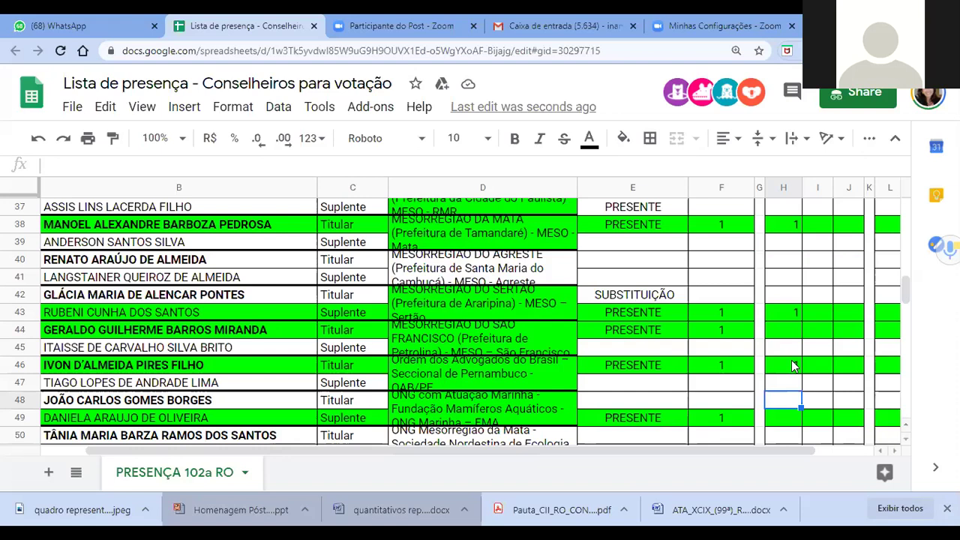
# Step: Record a SIM vote of 1 under VOTAÇÃO 1 for the MESO - RMR full member in cell H36
pyautogui.scroll(3, 793, 366)
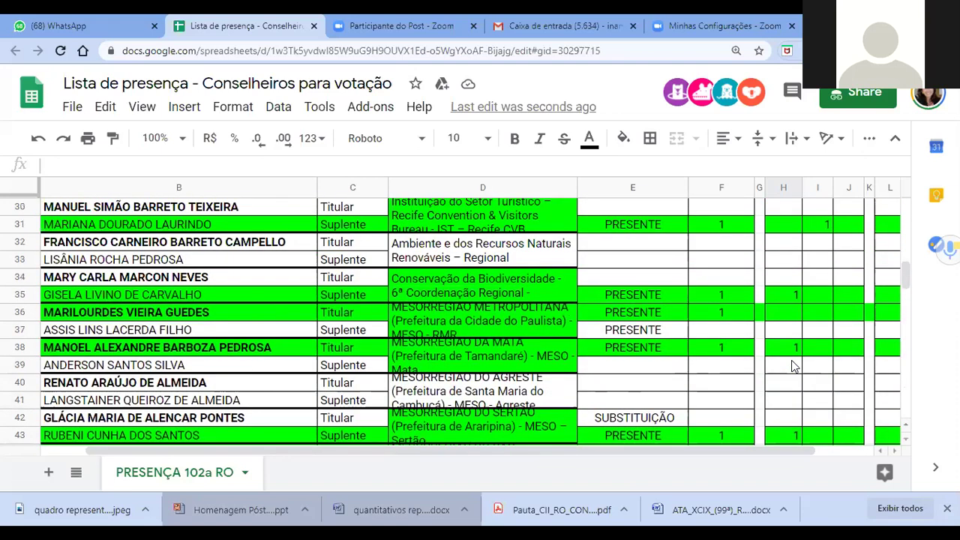
pyautogui.click(788, 313)
pyautogui.write('1')
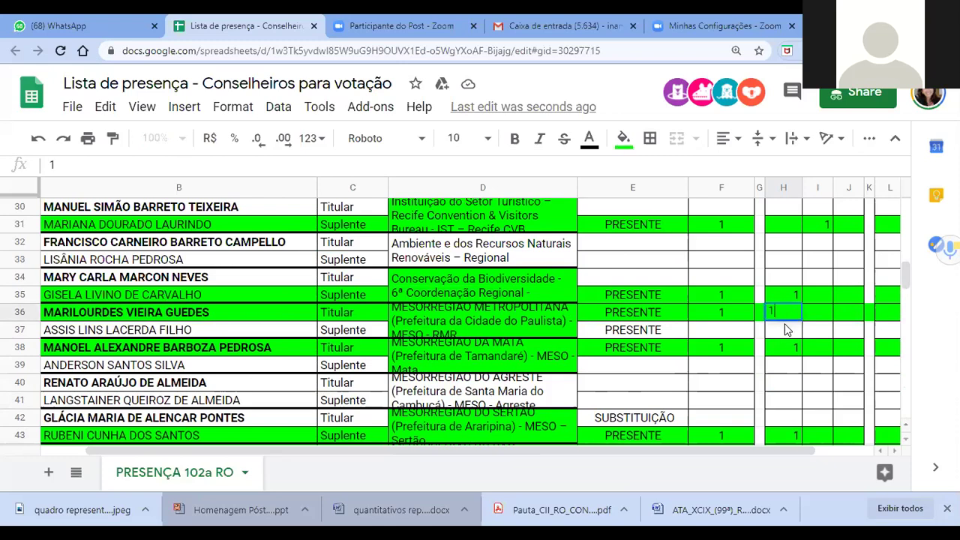
pyautogui.click(789, 382)
# Step: Record a SIM vote of 1 under VOTAÇÃO 1 for the ONG Marinha – FMA alternate in cell H49
pyautogui.scroll(-2, 791, 389)
pyautogui.scroll(-1, 791, 389)
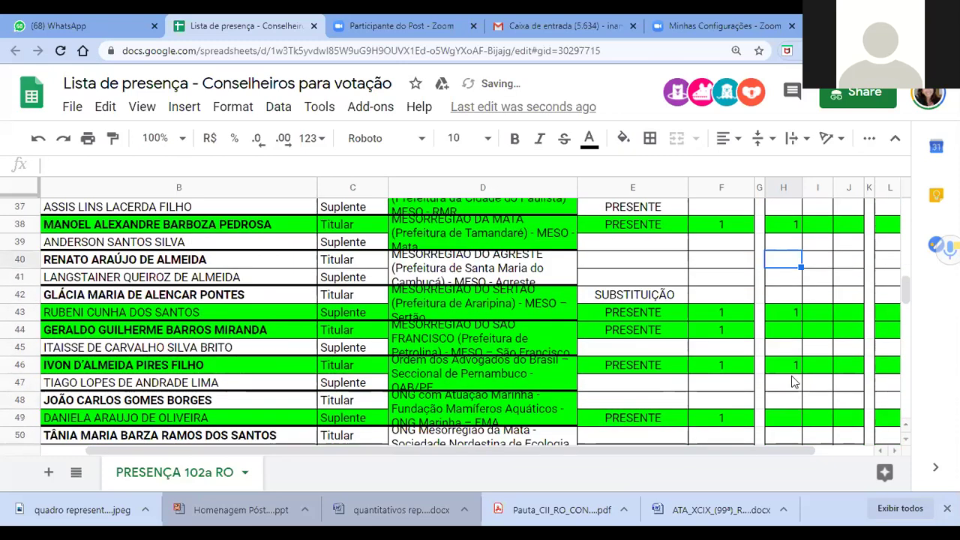
pyautogui.scroll(-1, 789, 388)
pyautogui.click(787, 386)
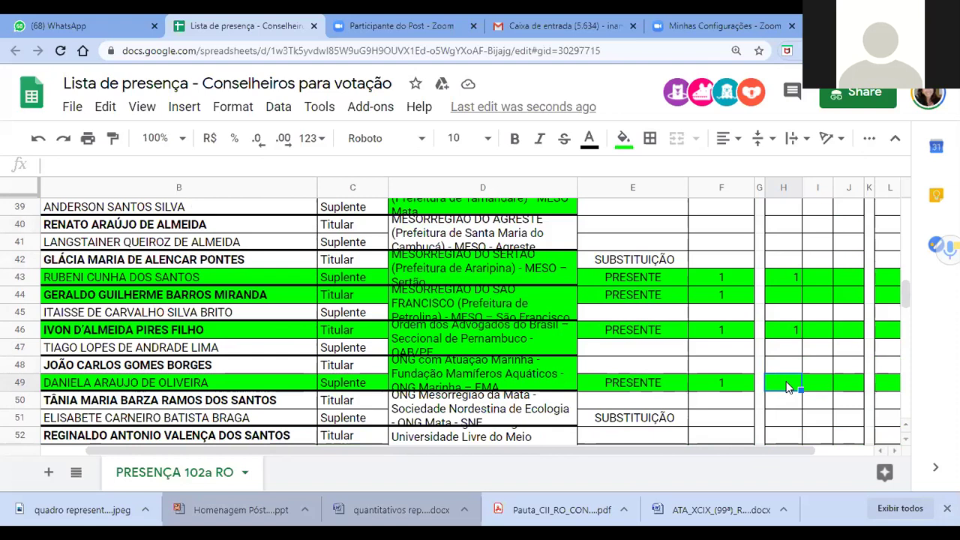
pyautogui.write('1')
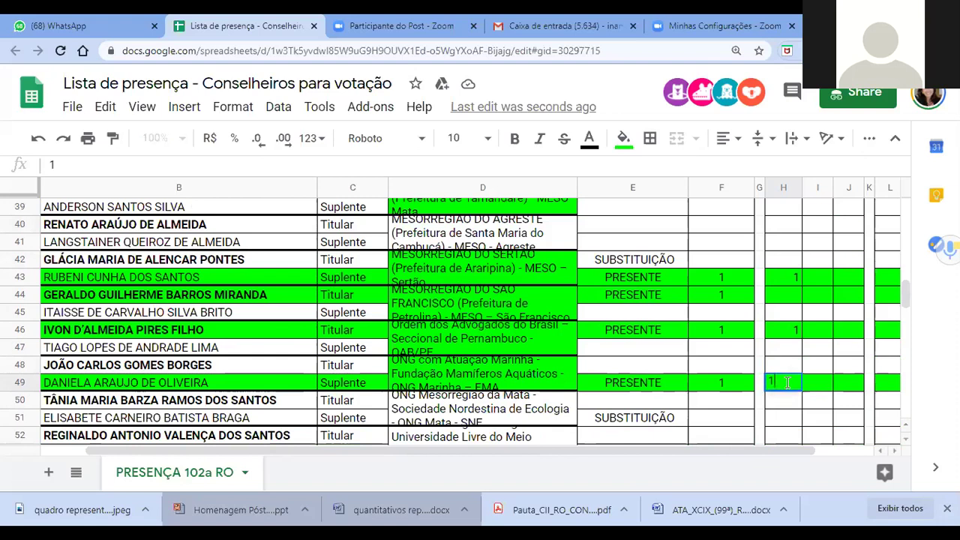
pyautogui.click(784, 418)
# Step: Check the full institution name for rows 50 and 51 and review the attendance of the council members listed below
pyautogui.scroll(-2, 784, 424)
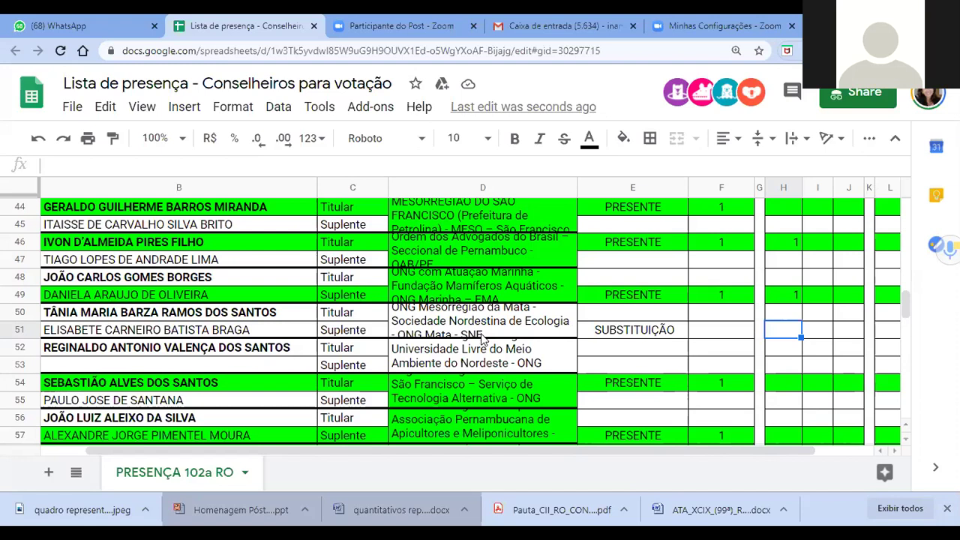
pyautogui.click(438, 321)
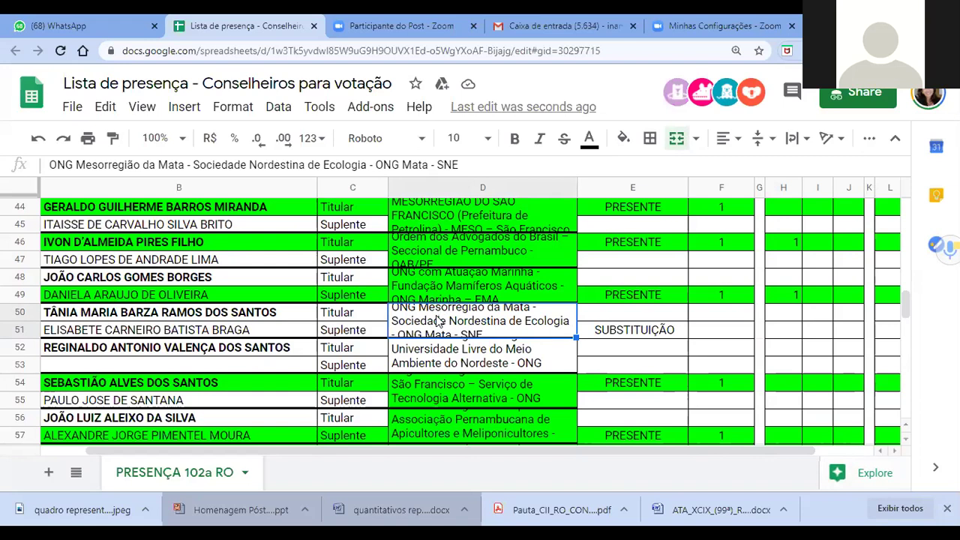
pyautogui.scroll(-3, 454, 324)
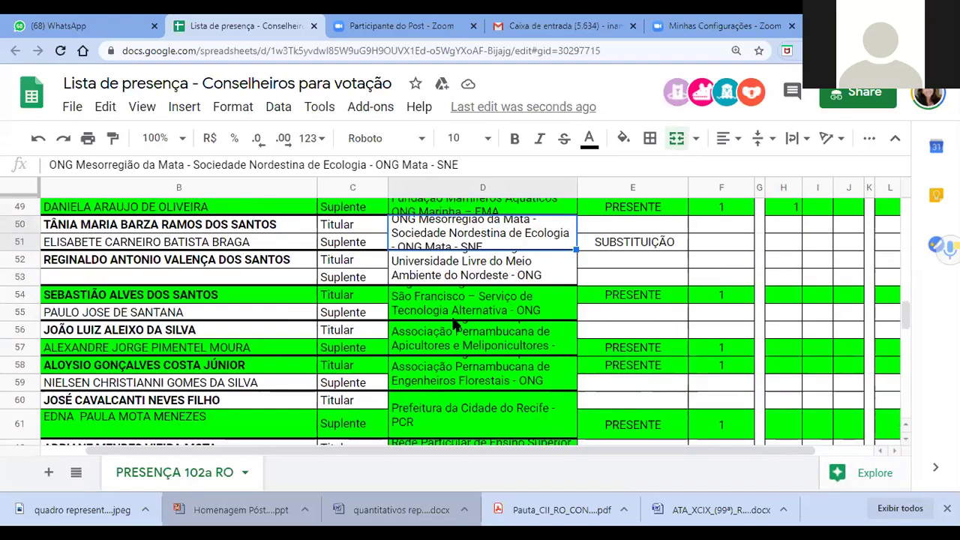
pyautogui.scroll(-1, 453, 324)
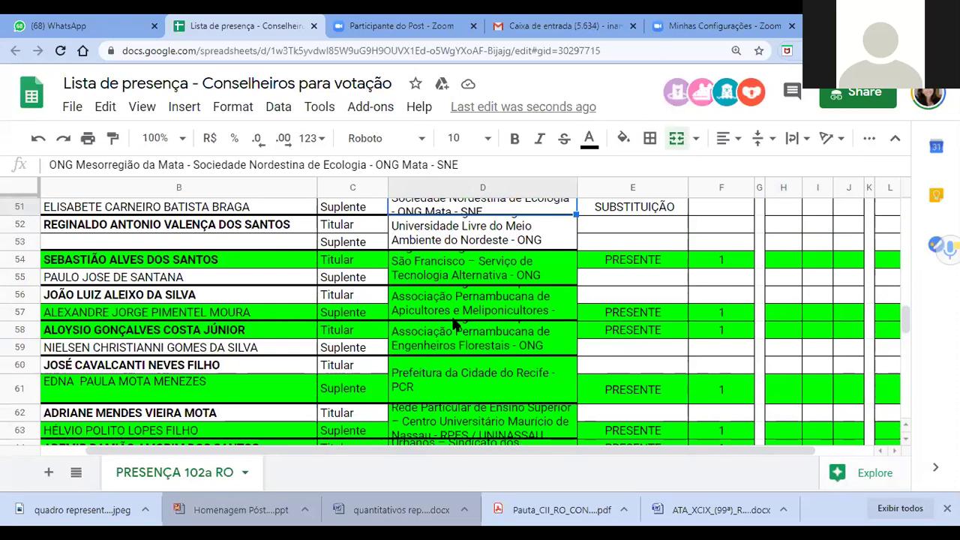
pyautogui.scroll(1, 454, 323)
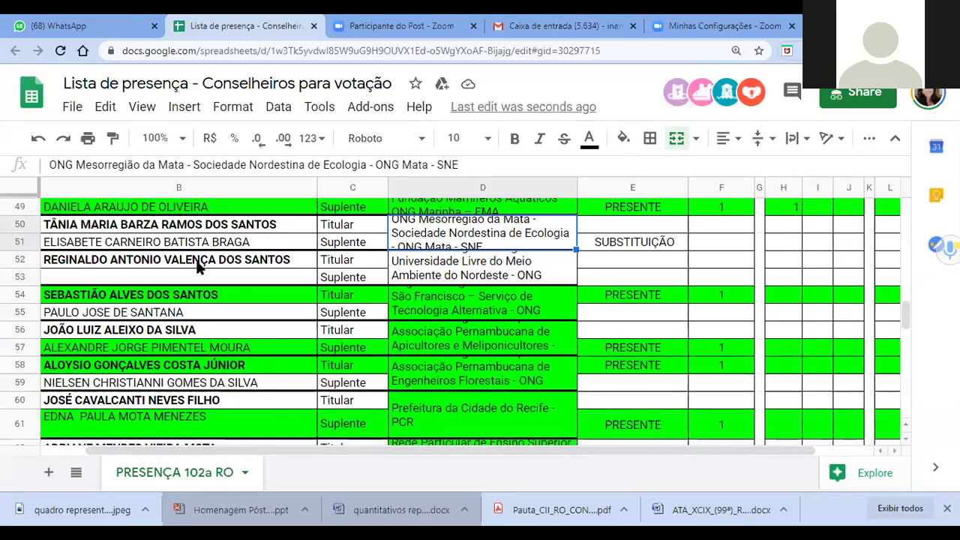
# Step: Check row 54's full institution name and record a SIM vote of 1 under VOTAÇÃO 1 for the SERTA full member in H54
pyautogui.click(502, 312)
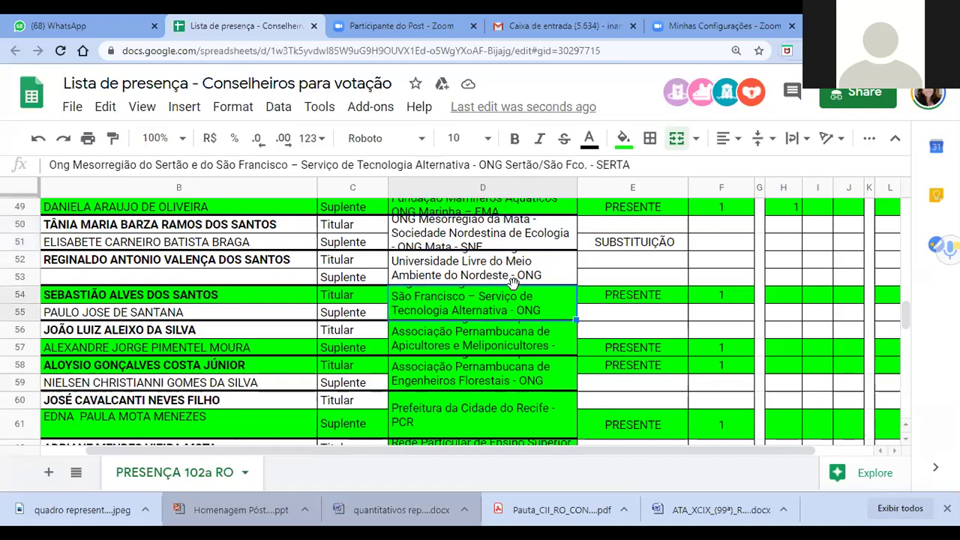
pyautogui.click(791, 295)
pyautogui.write('1')
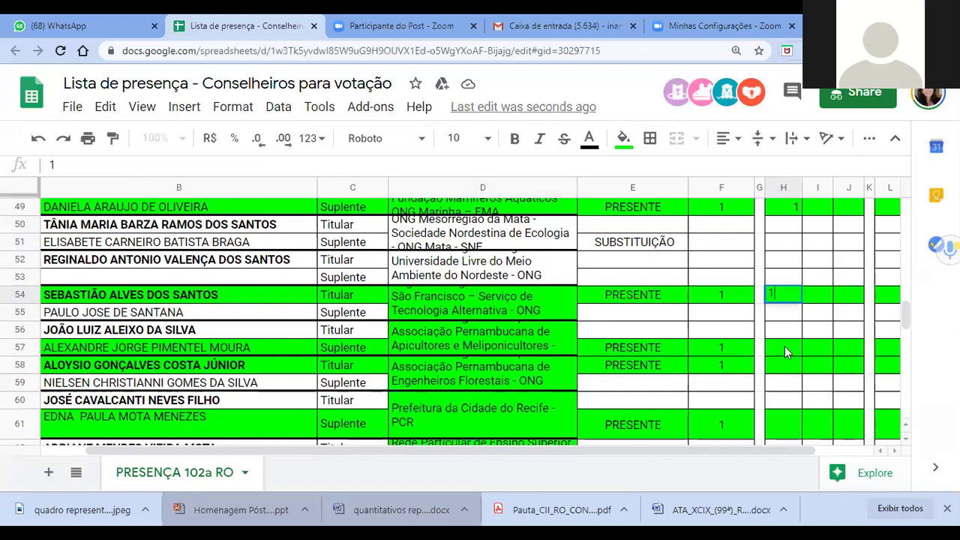
# Step: Enter 2 in the NÃO column of VOTAÇÃO 1 for the beekeepers' association alternate in I57 and the forest engineers' full member in I58
pyautogui.click(785, 345)
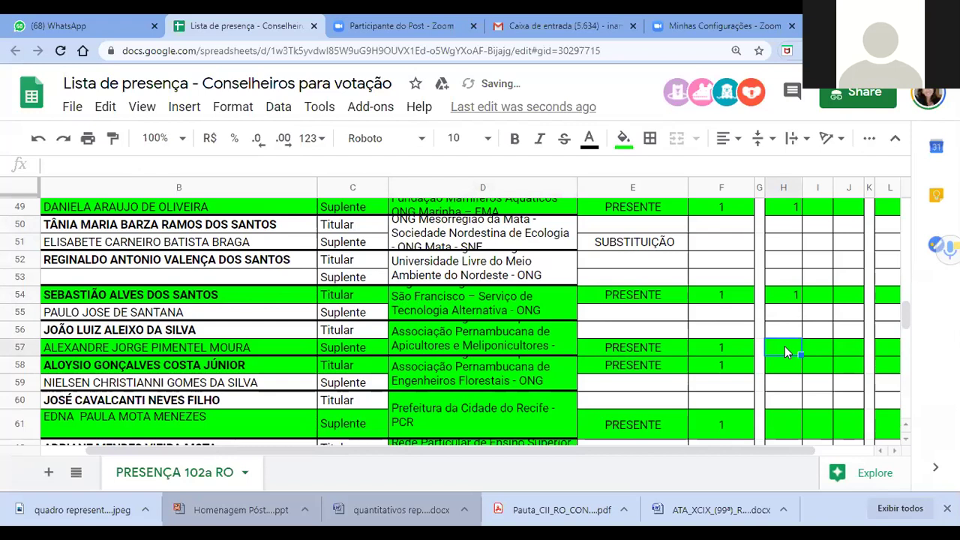
pyautogui.click(816, 345)
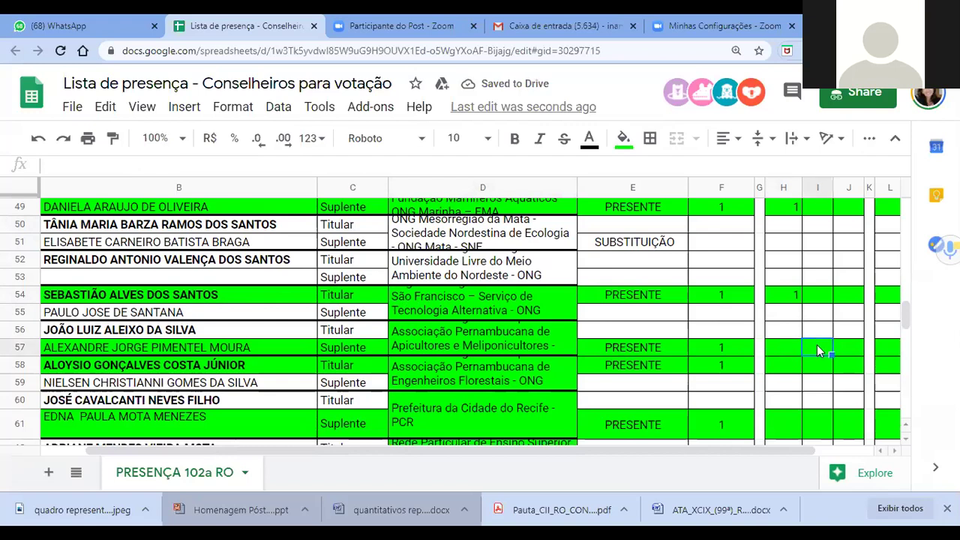
pyautogui.write('2')
pyautogui.press('Down')
pyautogui.press('Down')
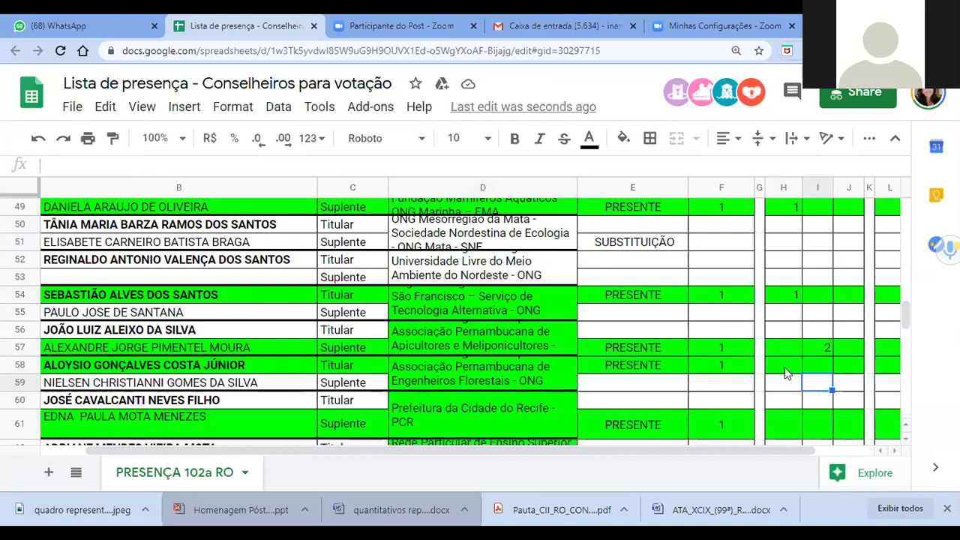
pyautogui.click(786, 372)
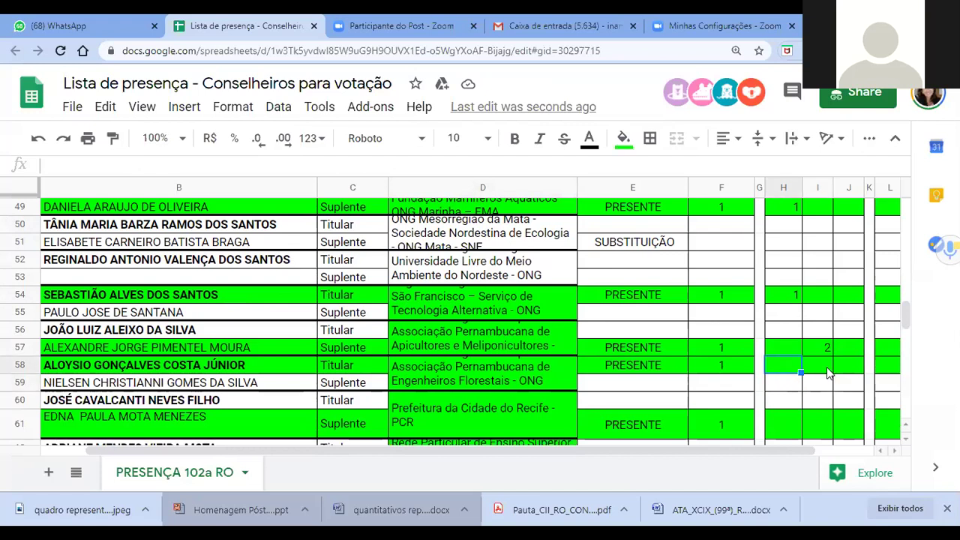
pyautogui.click(820, 371)
pyautogui.click(827, 398)
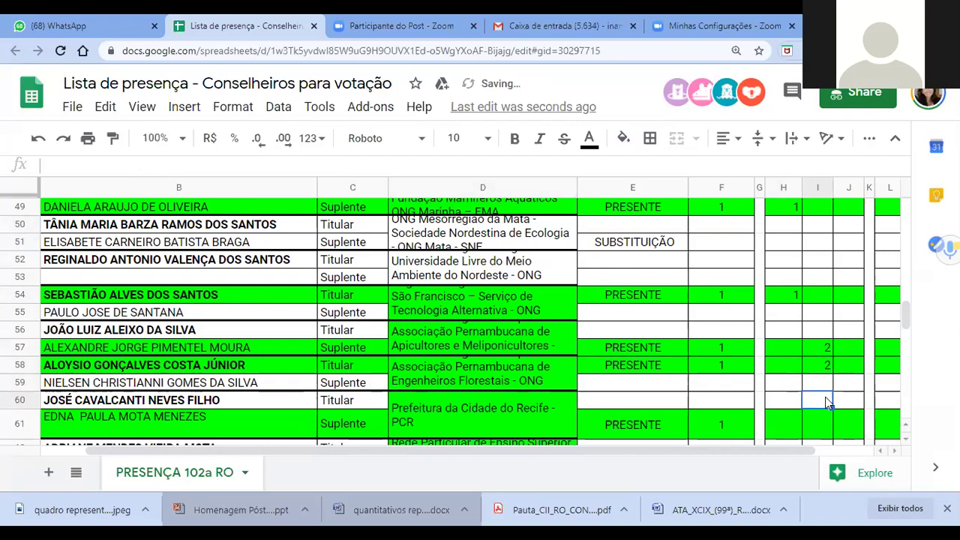
# Step: Set the NÃO votes under VOTAÇÃO 1 in cells I57 and I58 to 1
pyautogui.click(825, 351)
pyautogui.write('1')
pyautogui.click(819, 366)
pyautogui.write('1')
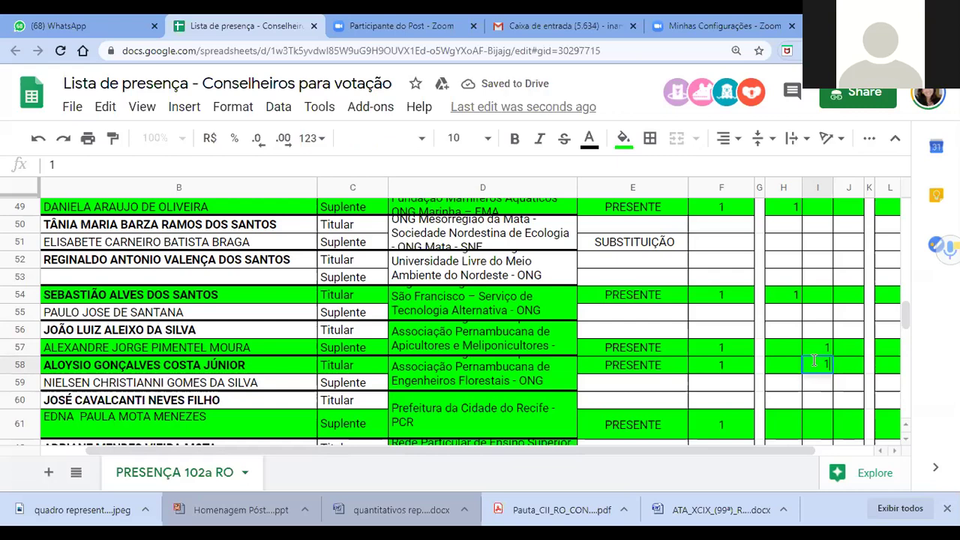
pyautogui.click(808, 327)
# Step: Record SIM votes of 1 under VOTAÇÃO 1 for the PCR alternate in H61 and the RPES / UNINASSAU alternate in H63
pyautogui.scroll(1, 809, 334)
pyautogui.scroll(2, 808, 334)
pyautogui.scroll(-4, 808, 333)
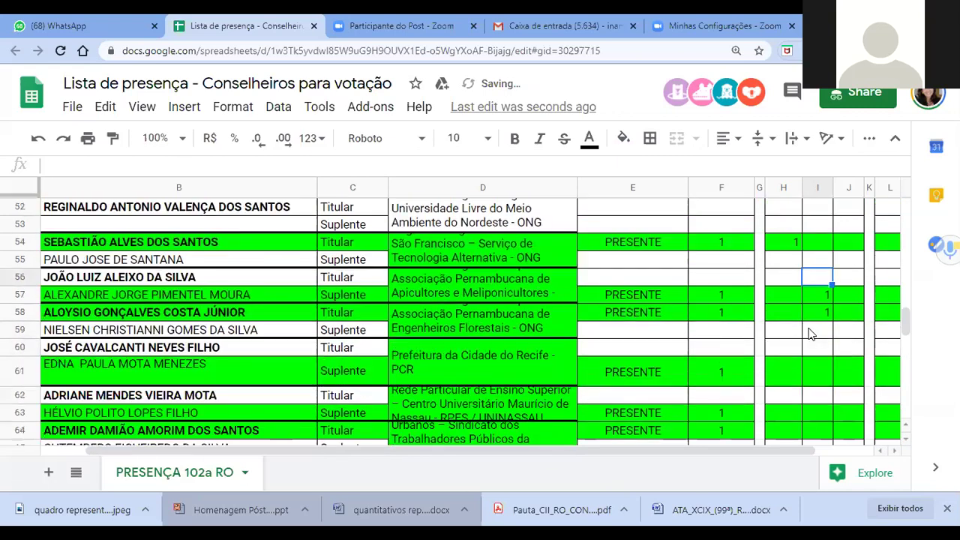
pyautogui.scroll(-1, 808, 333)
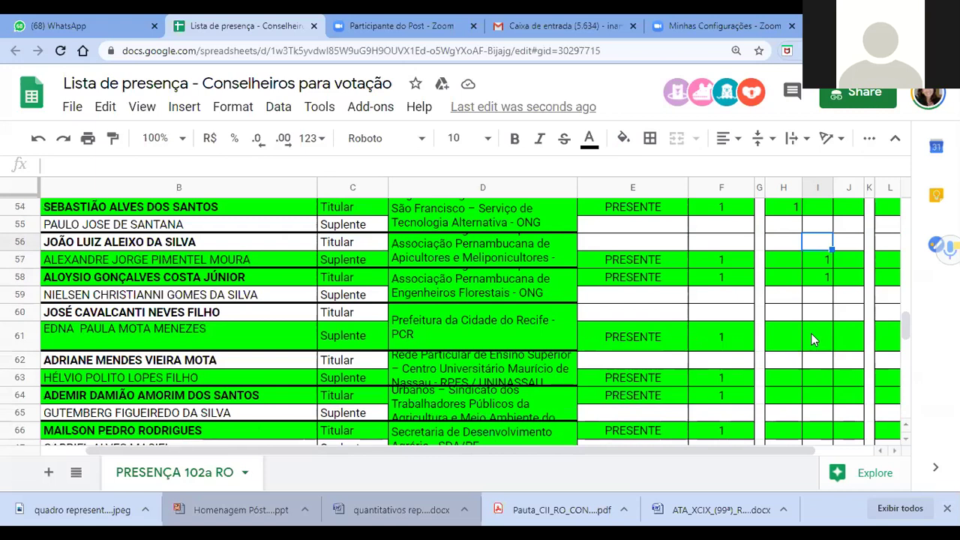
pyautogui.click(791, 336)
pyautogui.write('1')
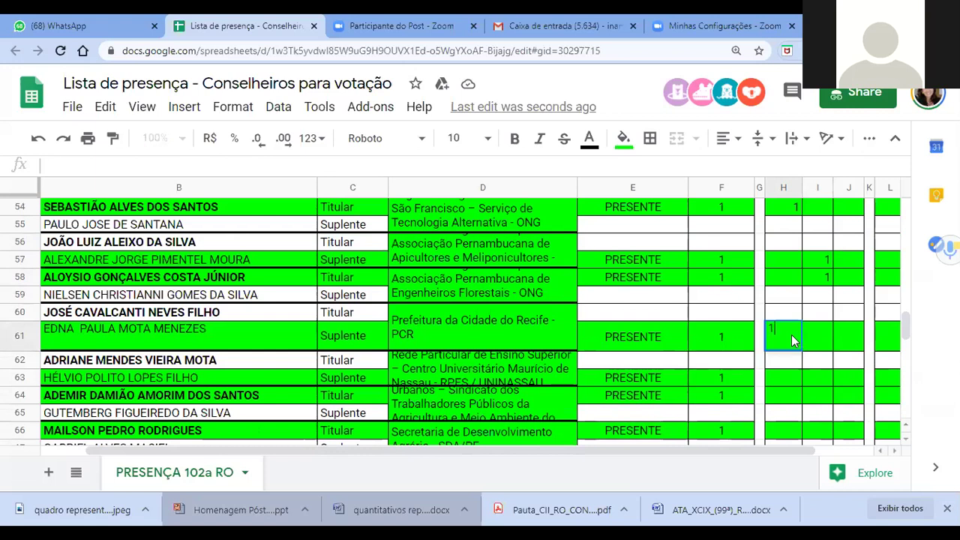
pyautogui.click(792, 377)
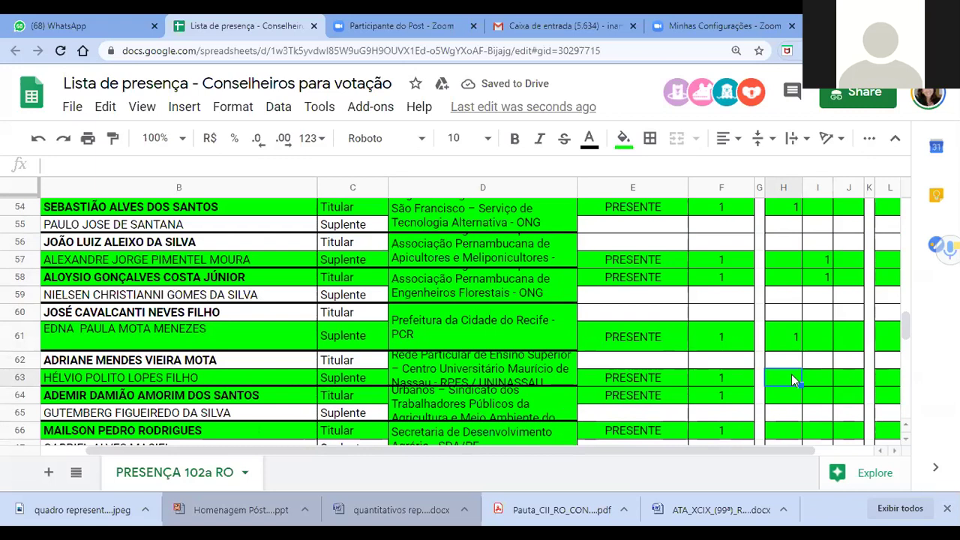
pyautogui.write('1')
# Step: Record a NÃO vote of 1 under VOTAÇÃO 1 for the Sindicato dos Trabalhadores Públicos da Agricultura full member in I64
pyautogui.click(793, 402)
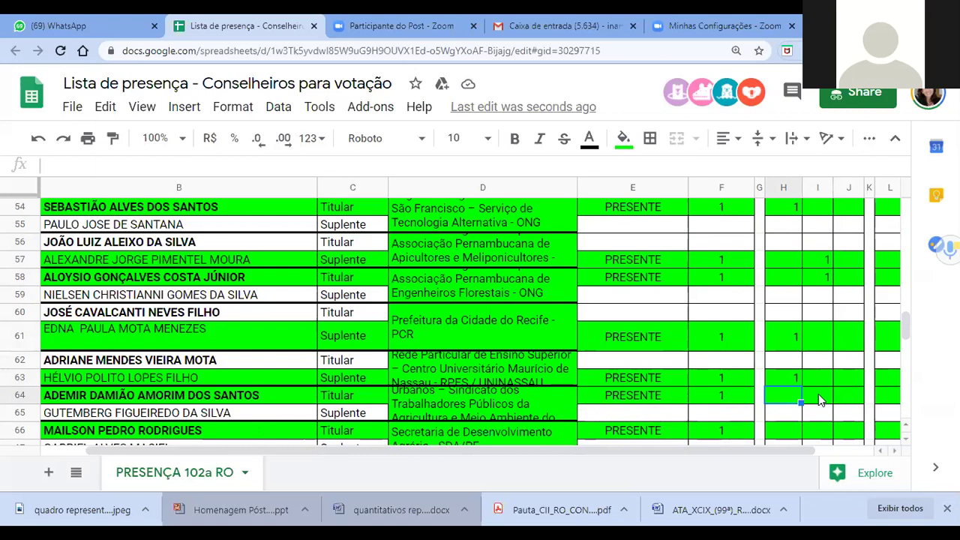
pyautogui.click(819, 400)
pyautogui.write('1')
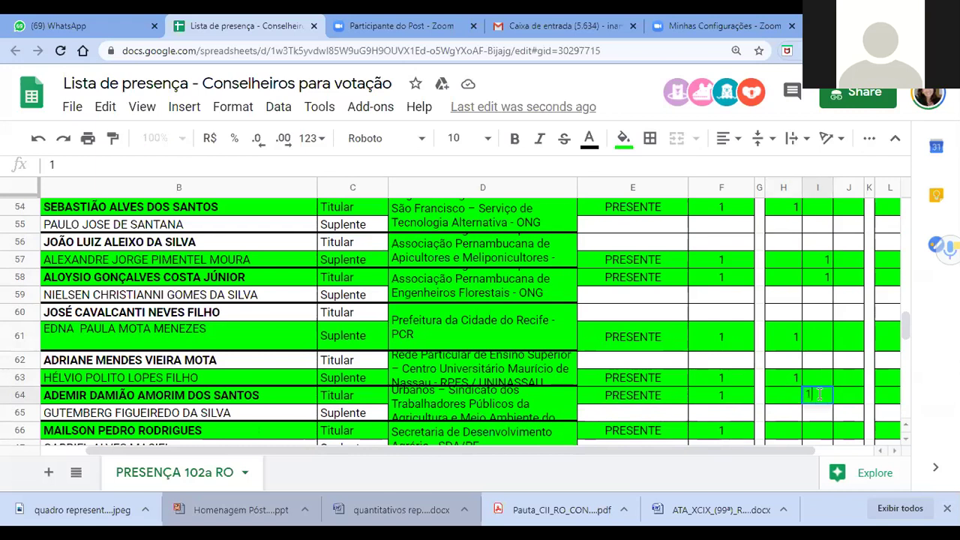
pyautogui.press('Return')
# Step: Record SIM votes of 1 under VOTAÇÃO 1 for the SDA/PE full member in H66 and the SEDUH full member in H68
pyautogui.scroll(-3, 813, 423)
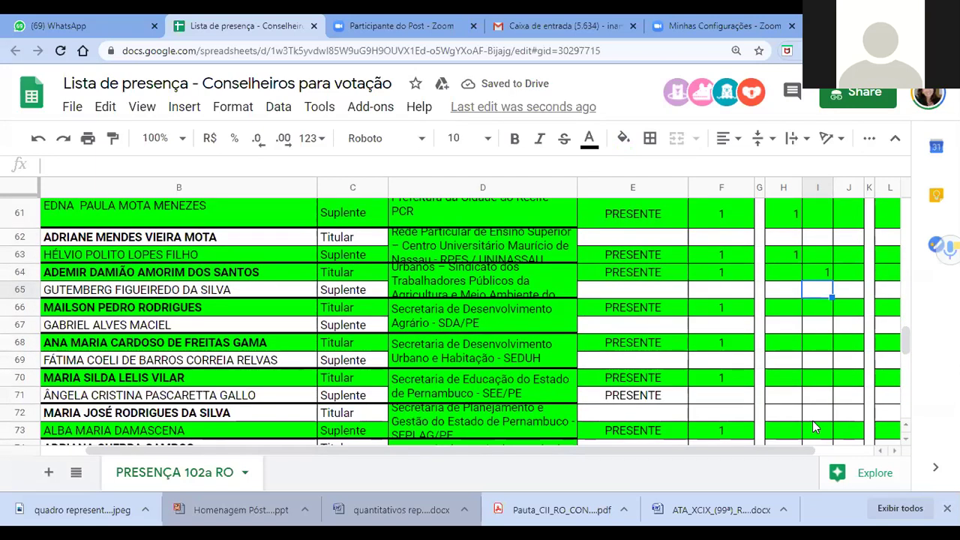
pyautogui.click(783, 311)
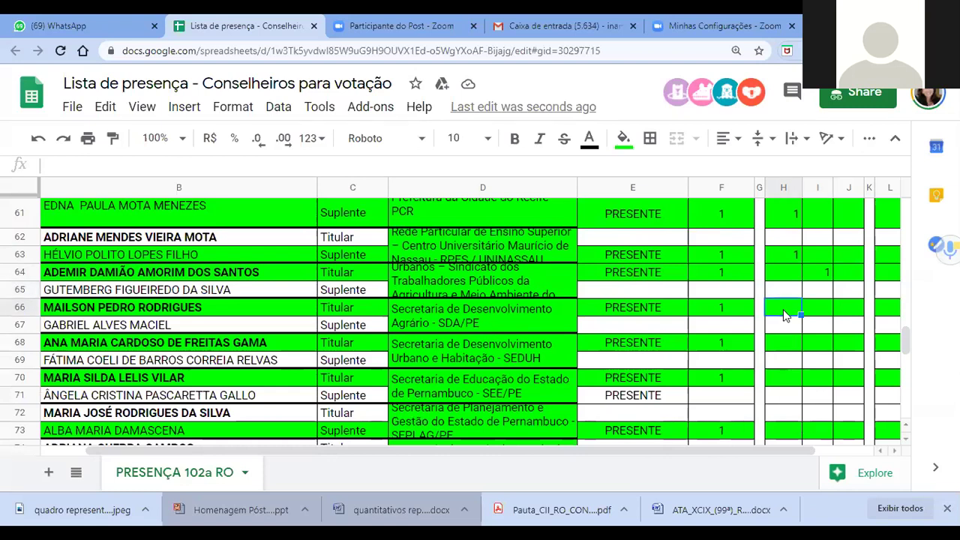
pyautogui.write('1')
pyautogui.click(782, 325)
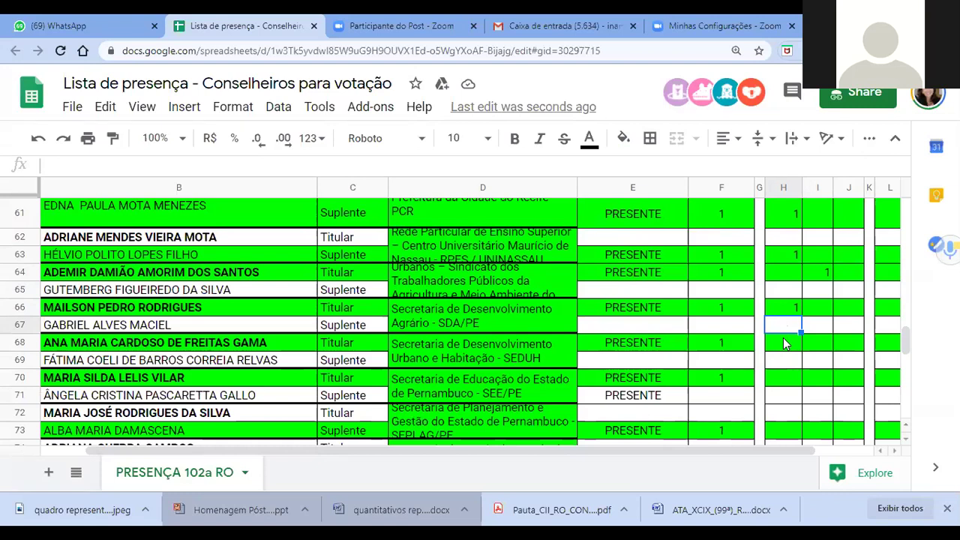
pyautogui.click(784, 343)
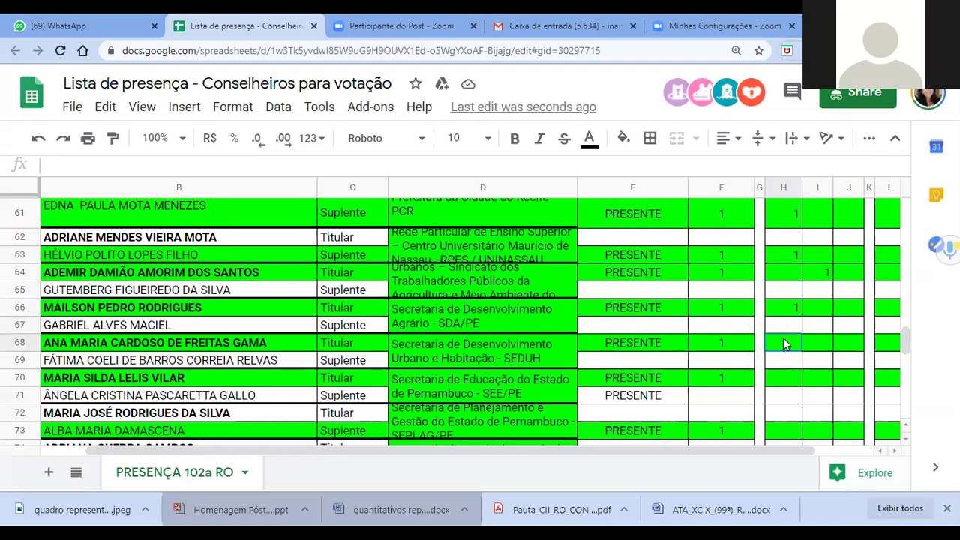
pyautogui.write('1')
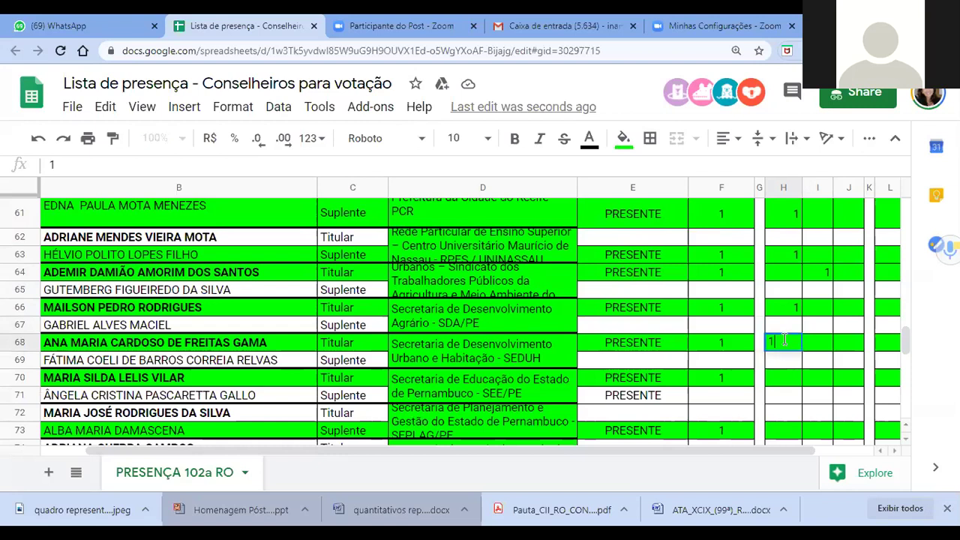
pyautogui.moveTo(790, 362); pyautogui.dragTo(790, 373)
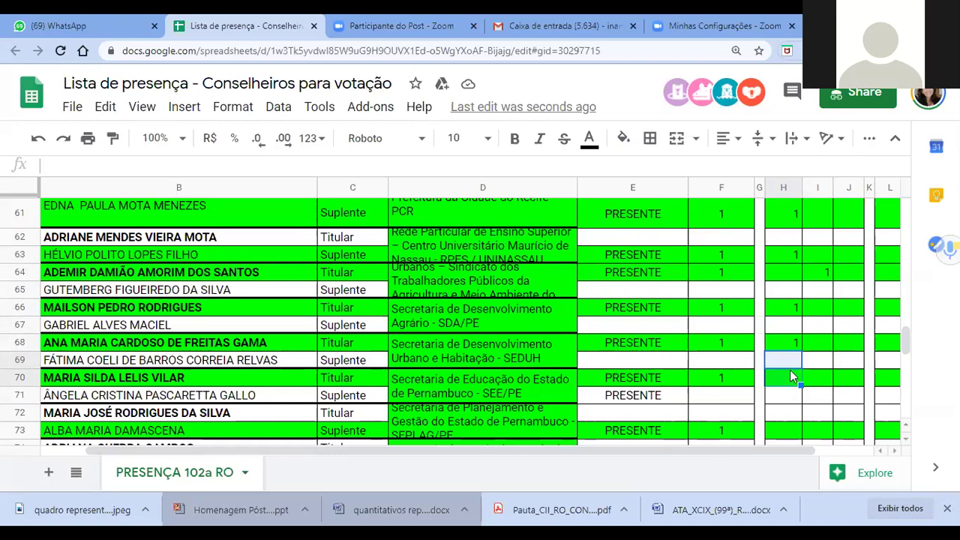
# Step: Record SIM votes of 1 under VOTAÇÃO 1 for the SEE/PE full member in H70 and the SES/PE alternate in H75
pyautogui.click(788, 383)
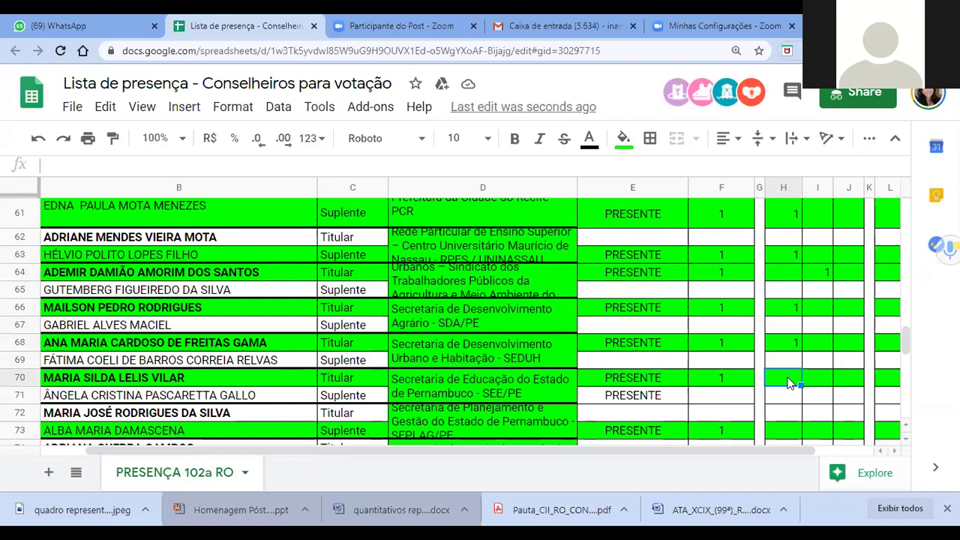
pyautogui.write('1')
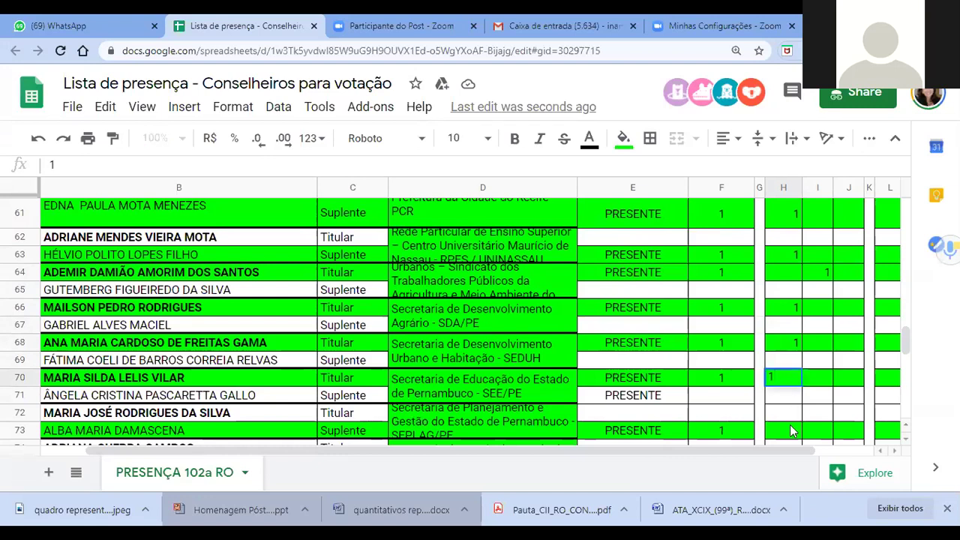
pyautogui.click(789, 426)
pyautogui.scroll(-3, 789, 426)
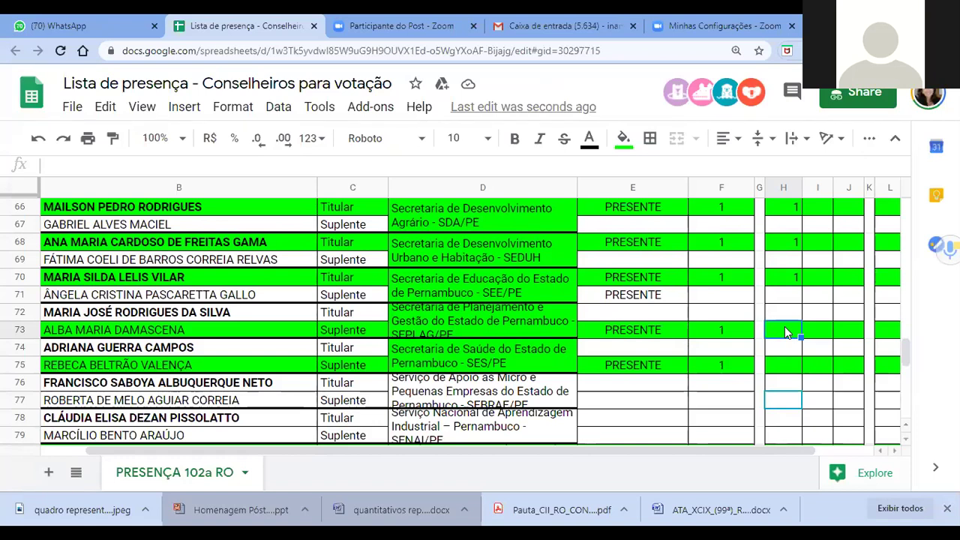
pyautogui.click(787, 366)
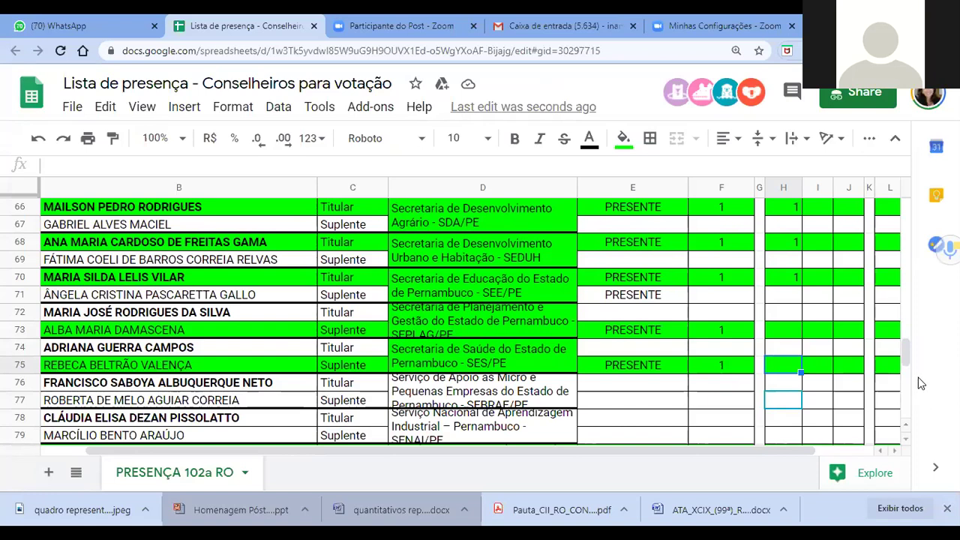
pyautogui.write('1')
pyautogui.moveTo(782, 400); pyautogui.dragTo(784, 422)
# Step: Record SIM votes of 1 under VOTAÇÃO 1 for the full member in row 80 (H80) and the SBPC/PE full member in H82
pyautogui.scroll(-1, 785, 429)
pyautogui.scroll(-2, 785, 430)
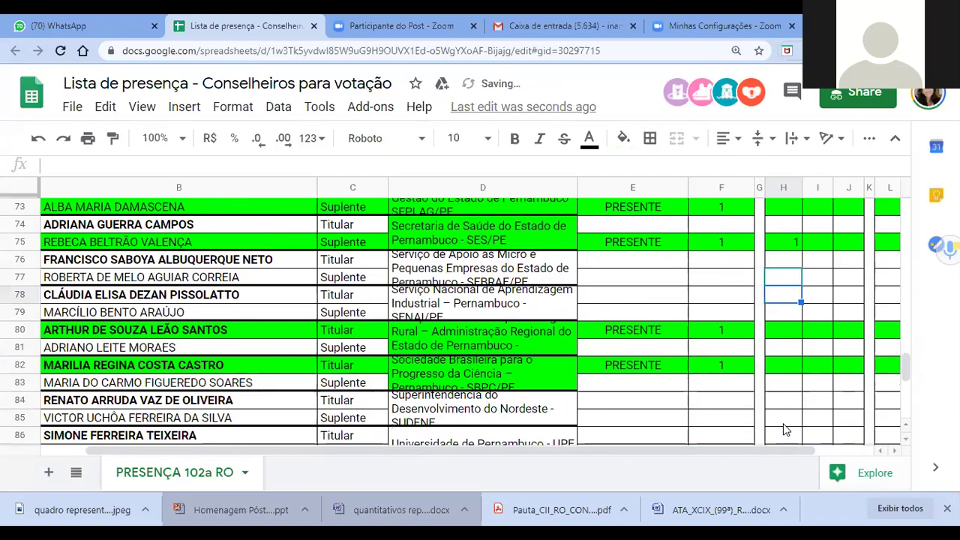
pyautogui.scroll(1, 785, 430)
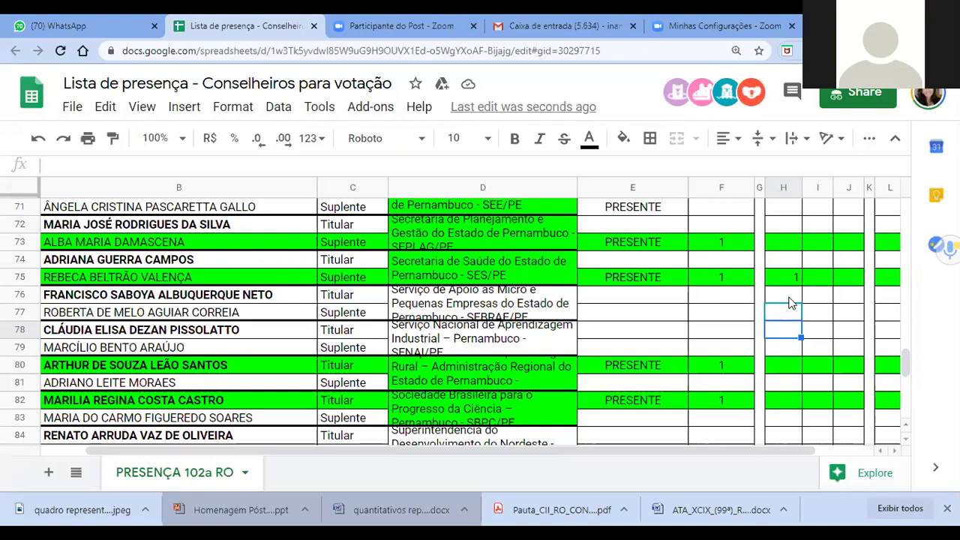
pyautogui.scroll(-1, 778, 356)
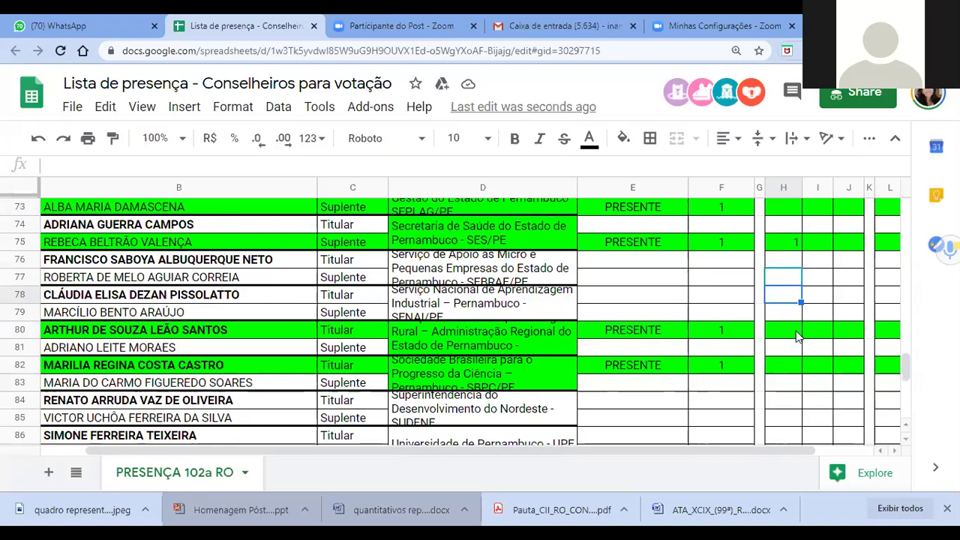
pyautogui.click(798, 336)
pyautogui.write('1')
pyautogui.click(795, 366)
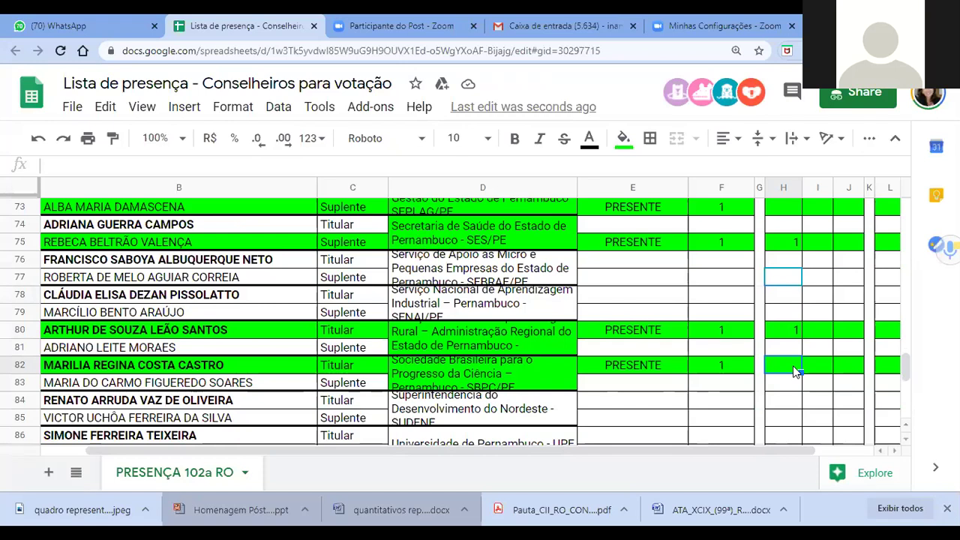
pyautogui.write('1')
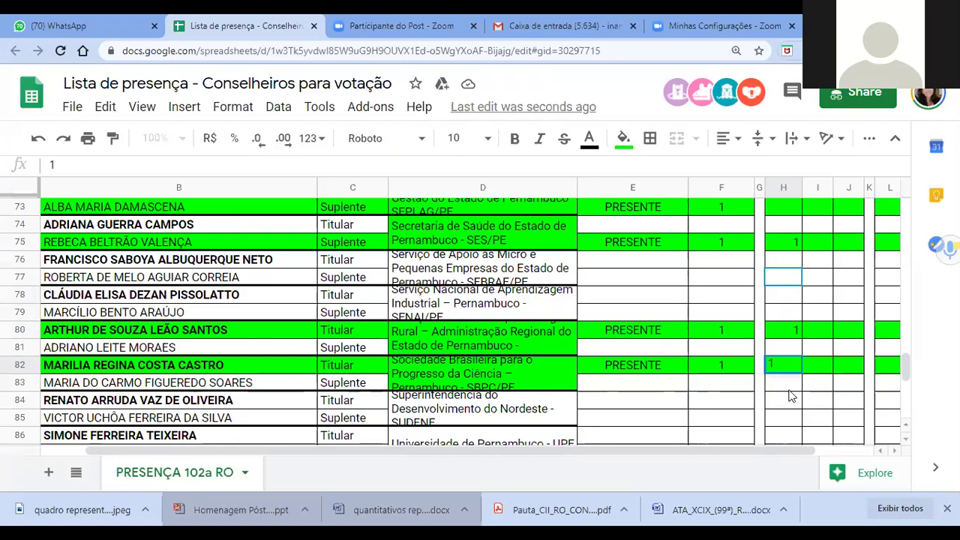
pyautogui.press('Return')
# Step: Record a SIM vote of 1 under VOTAÇÃO 1 for the UFPE full member in cell H88
pyautogui.scroll(-2, 793, 403)
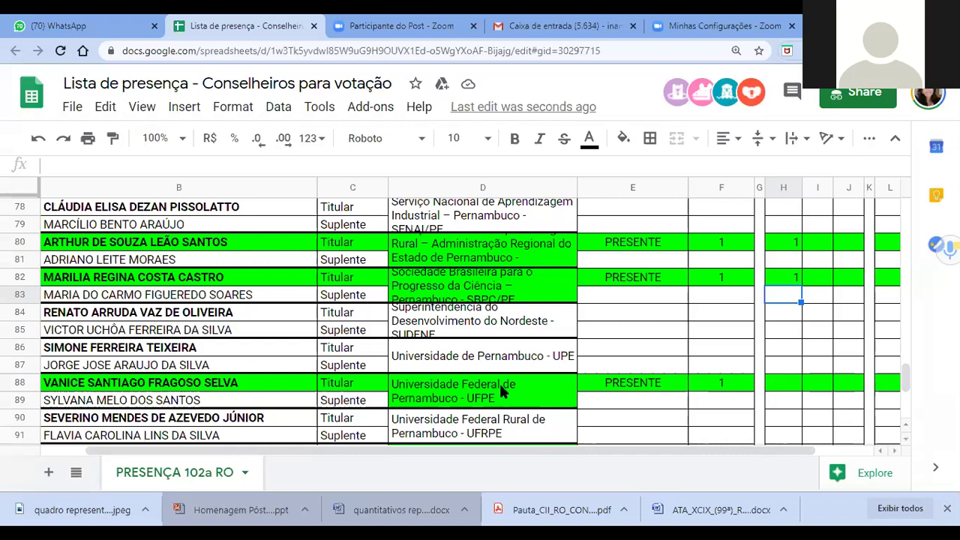
pyautogui.click(792, 384)
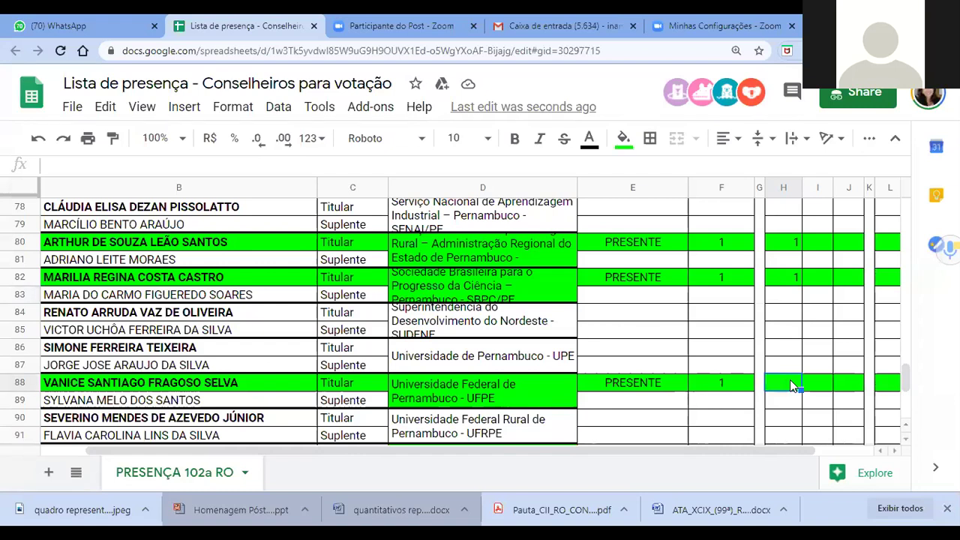
pyautogui.write('1')
pyautogui.press('Return')
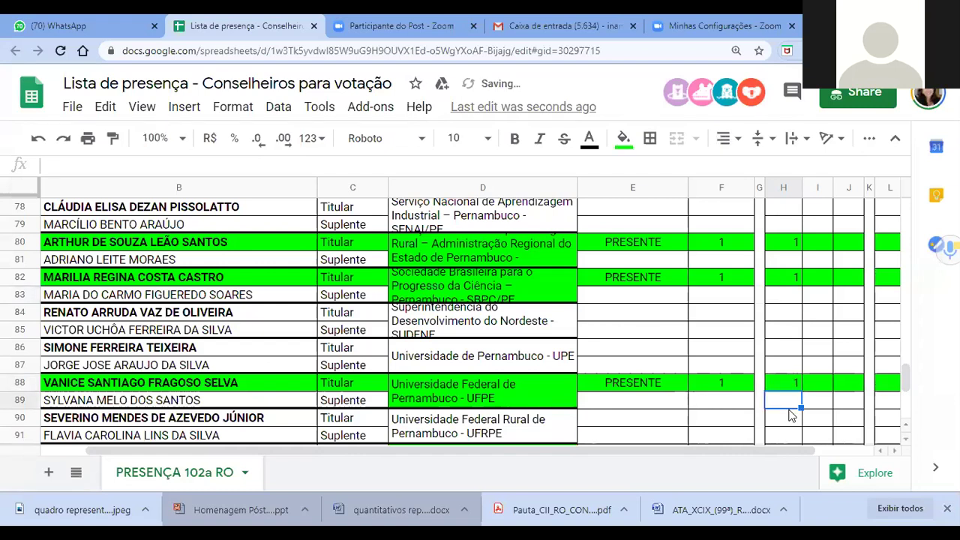
# Step: Record a SIM vote of 1 under VOTAÇÃO 1 for the ANM/PE full member in cell H94
pyautogui.scroll(-1, 792, 414)
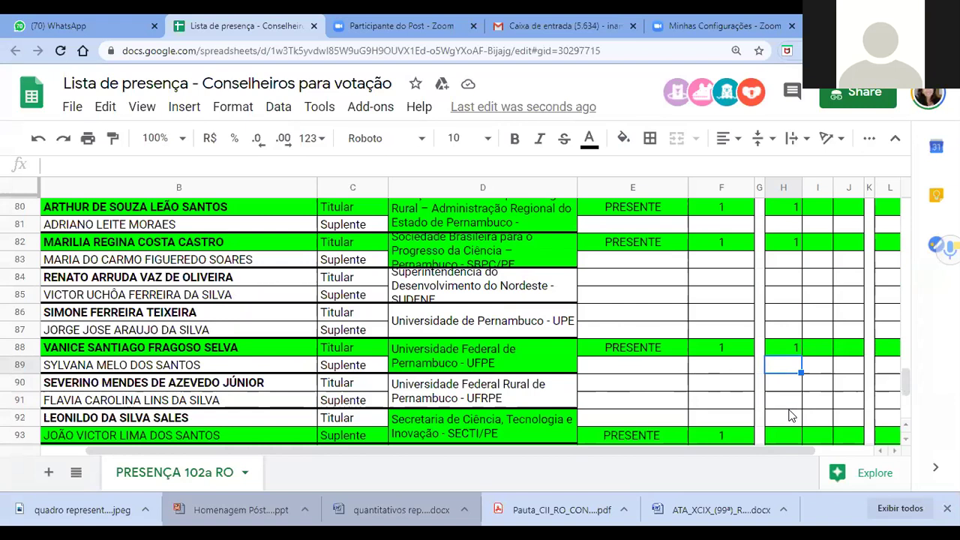
pyautogui.scroll(-2, 790, 414)
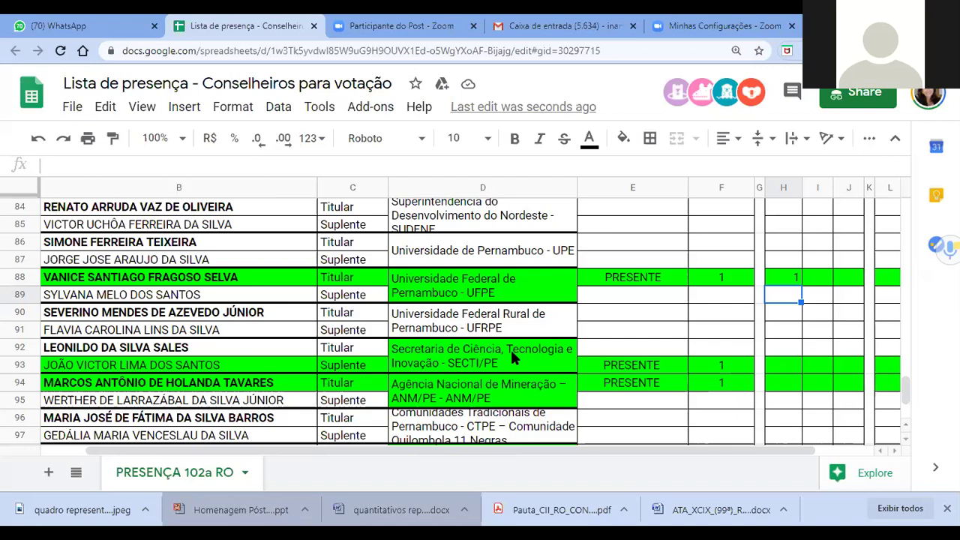
pyautogui.click(784, 368)
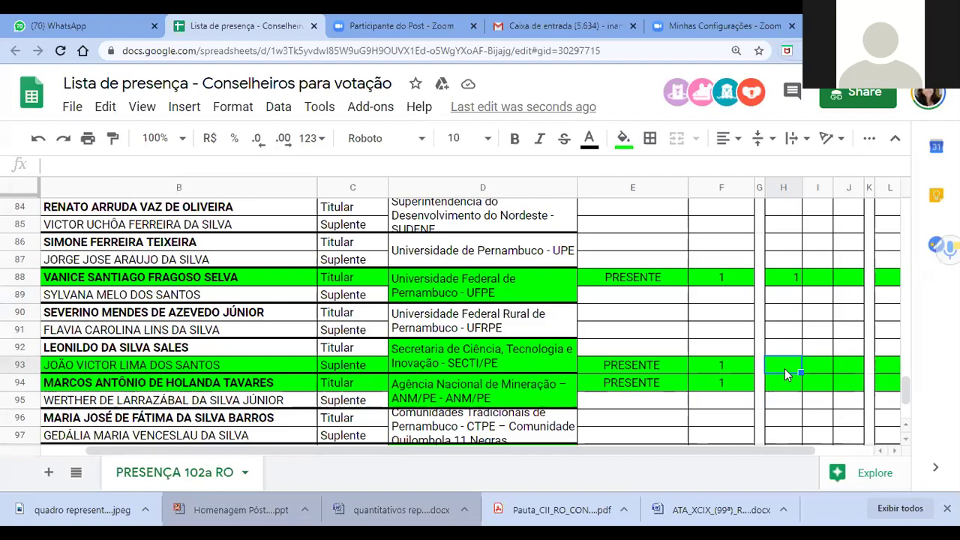
pyautogui.click(787, 389)
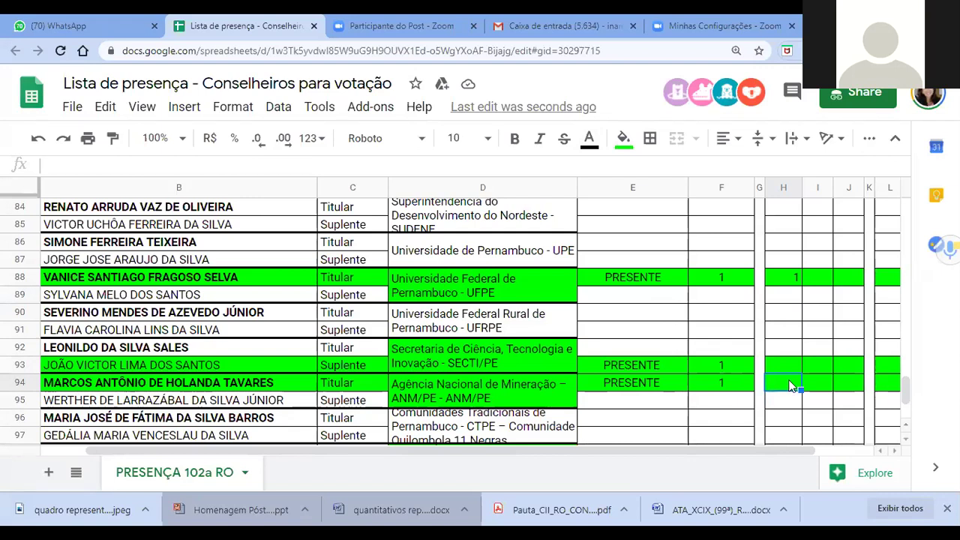
pyautogui.write('1')
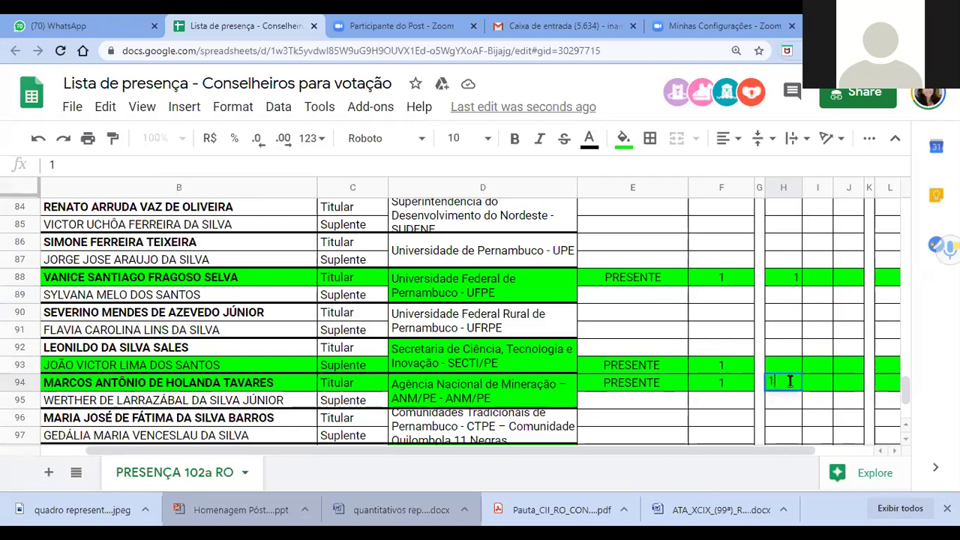
pyautogui.click(791, 420)
# Step: Record a SIM vote of 1 under VOTAÇÃO 1 for the present alternate member in row 99 (H99)
pyautogui.scroll(-2, 791, 420)
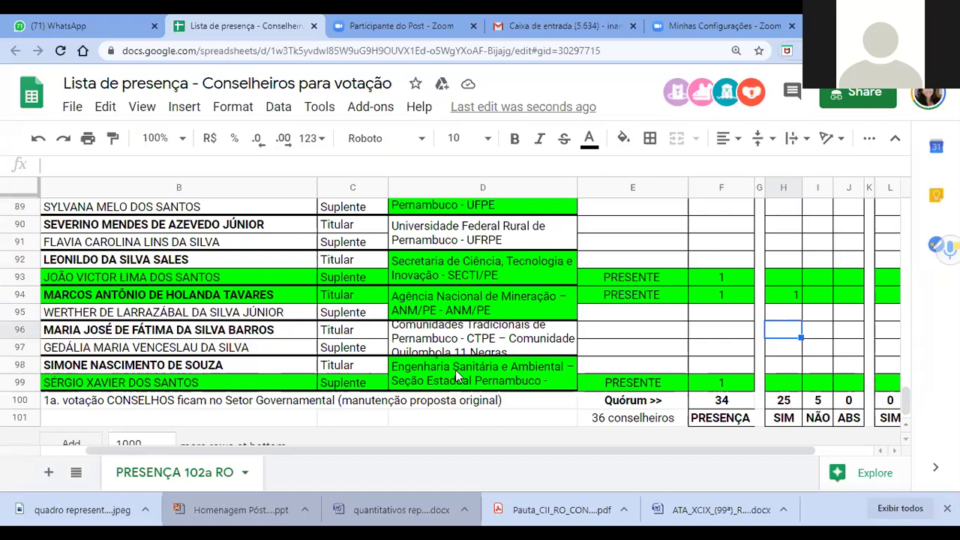
pyautogui.click(780, 380)
pyautogui.write('1')
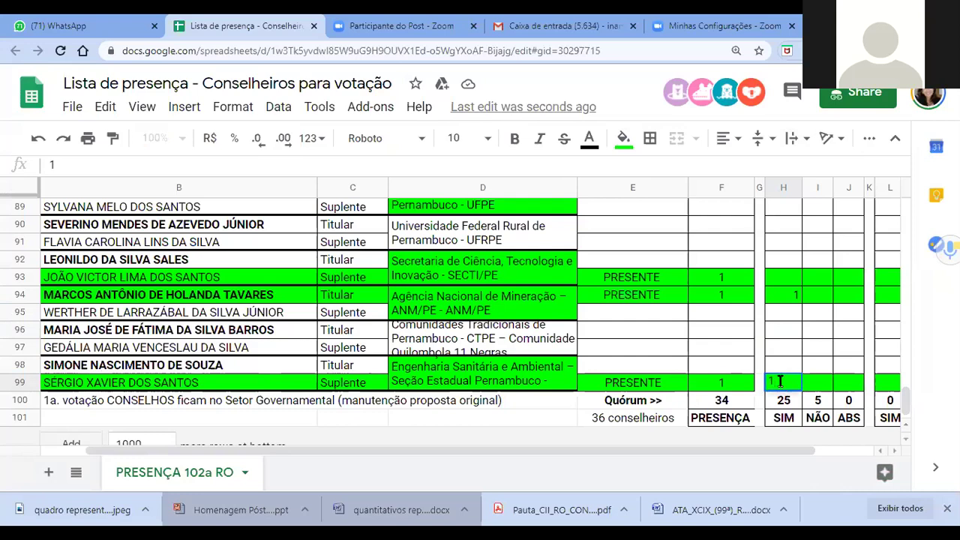
pyautogui.click(782, 337)
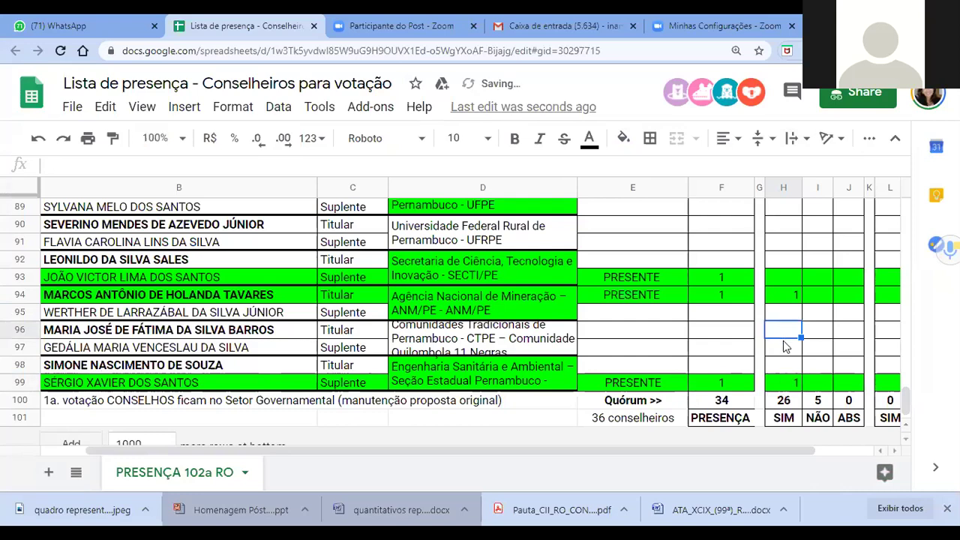
# Step: Review the SIM and NÃO votes recorded under VOTAÇÃO 1 against the members marked PRESENTE
pyautogui.scroll(4, 785, 346)
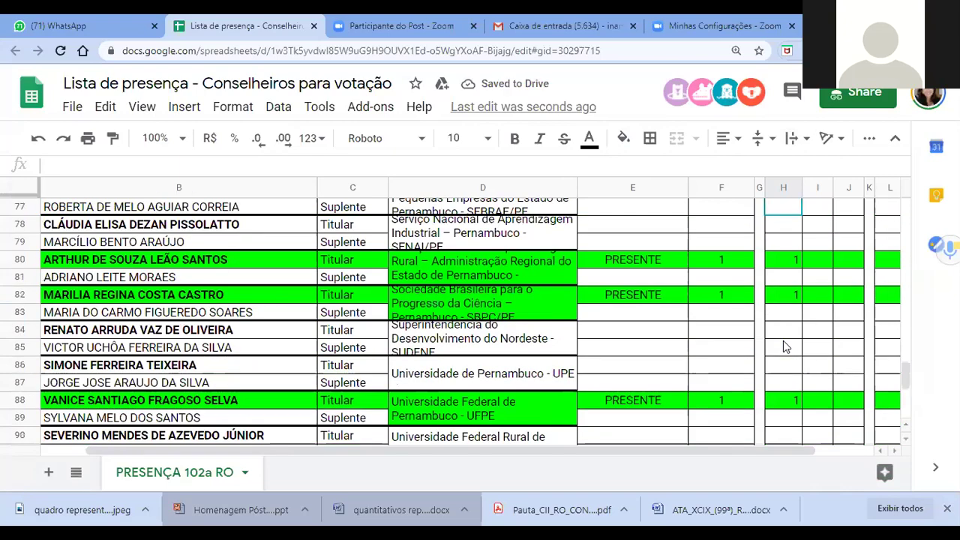
pyautogui.scroll(8, 783, 347)
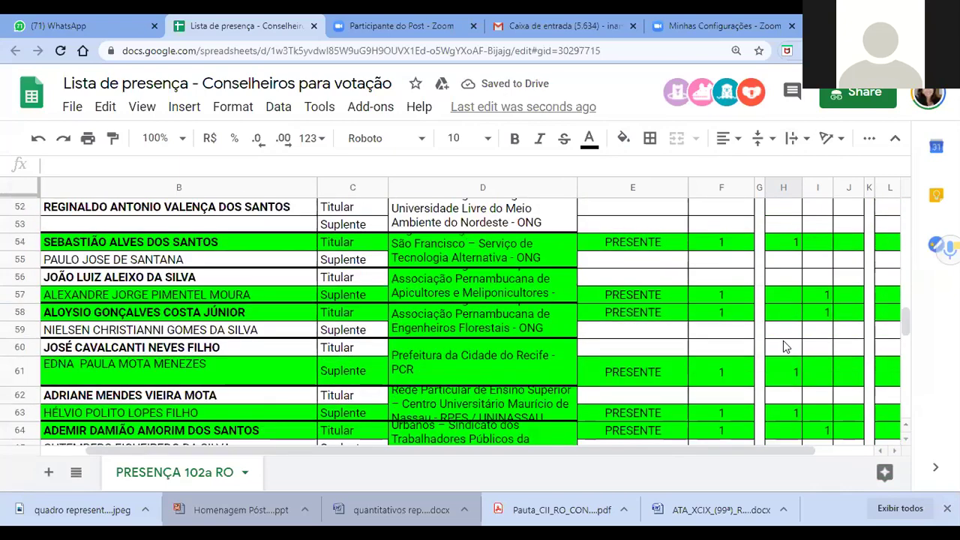
pyautogui.scroll(12, 783, 345)
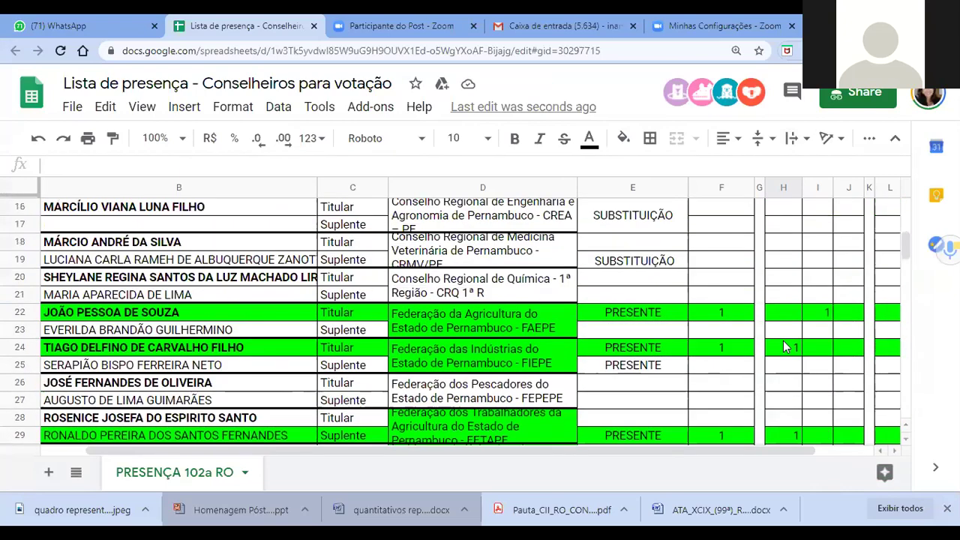
pyautogui.scroll(4, 783, 346)
pyautogui.scroll(1, 782, 346)
pyautogui.scroll(-4, 783, 347)
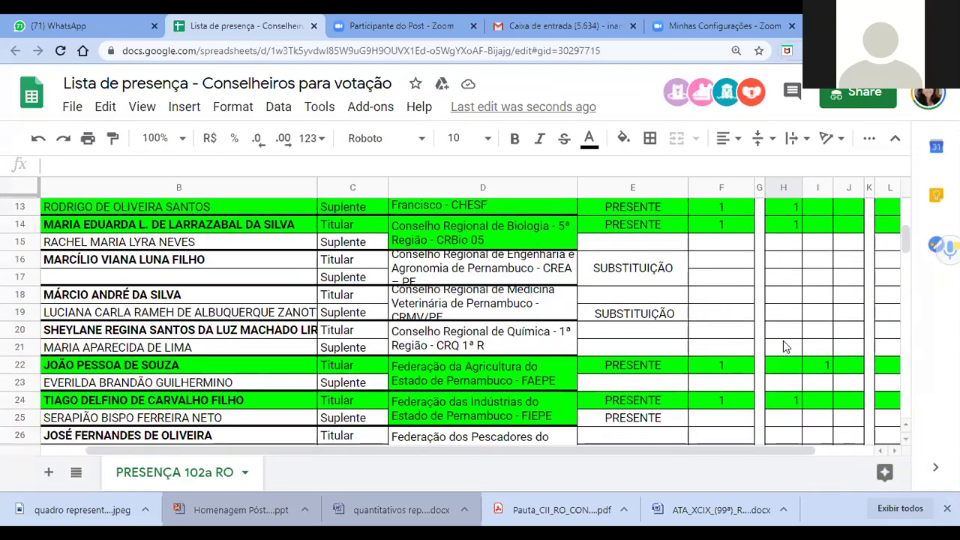
pyautogui.scroll(-2, 783, 346)
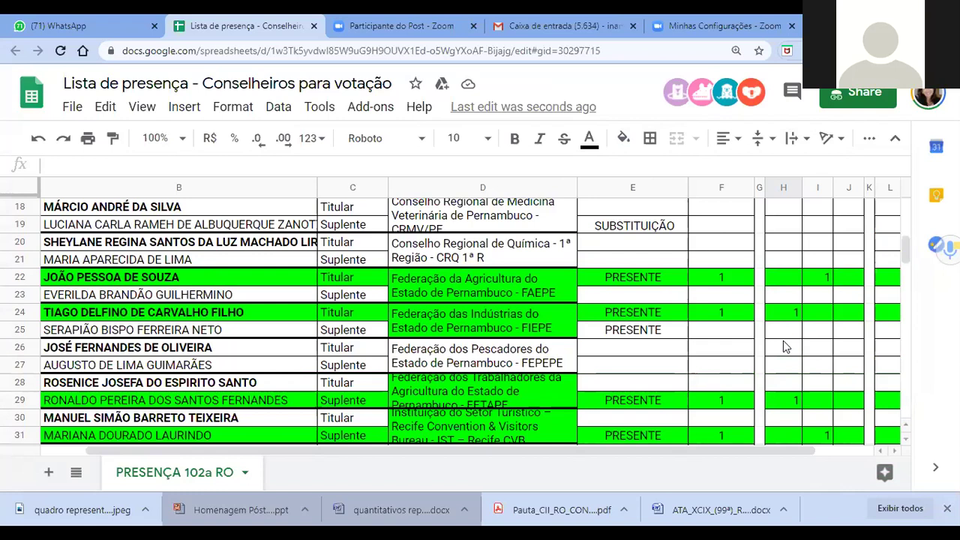
pyautogui.scroll(-1, 782, 346)
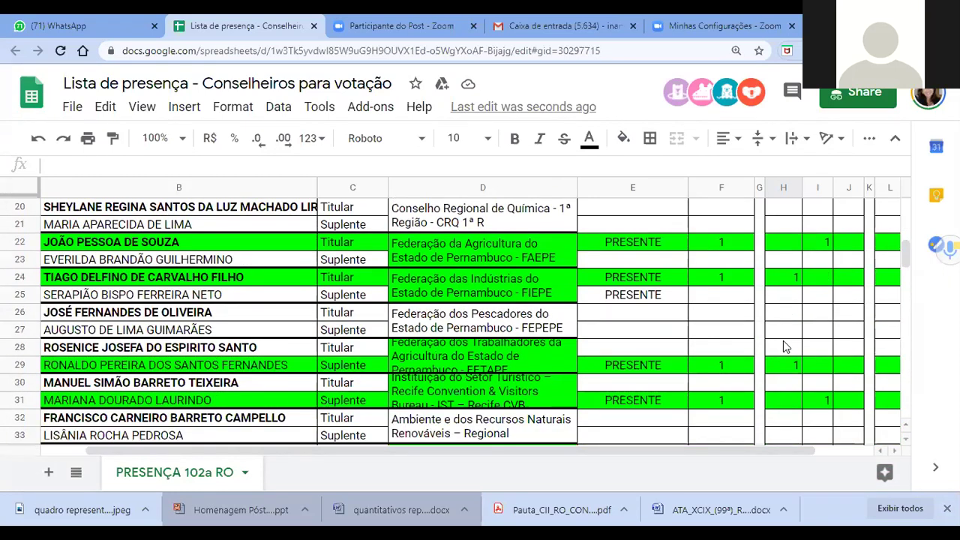
pyautogui.scroll(-1, 782, 347)
pyautogui.scroll(-4, 782, 346)
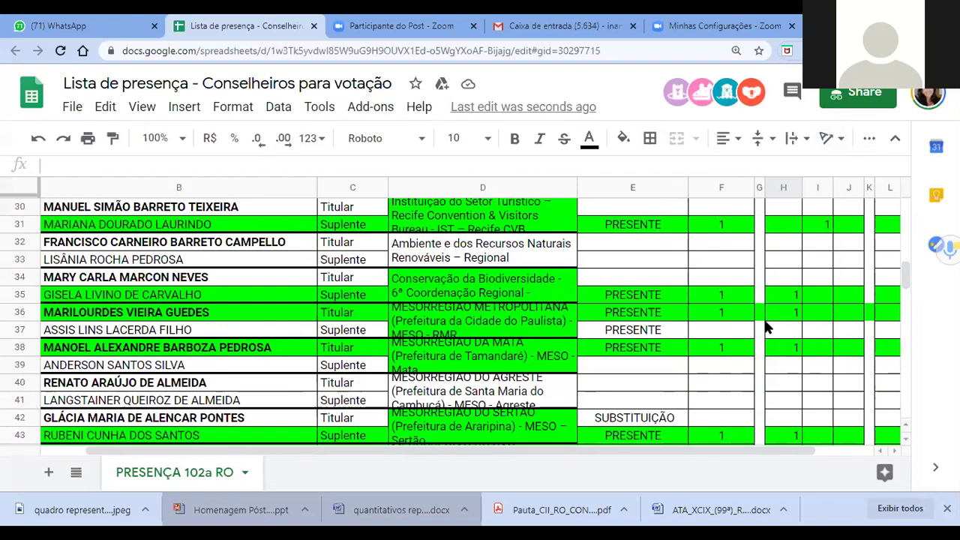
pyautogui.scroll(1, 766, 328)
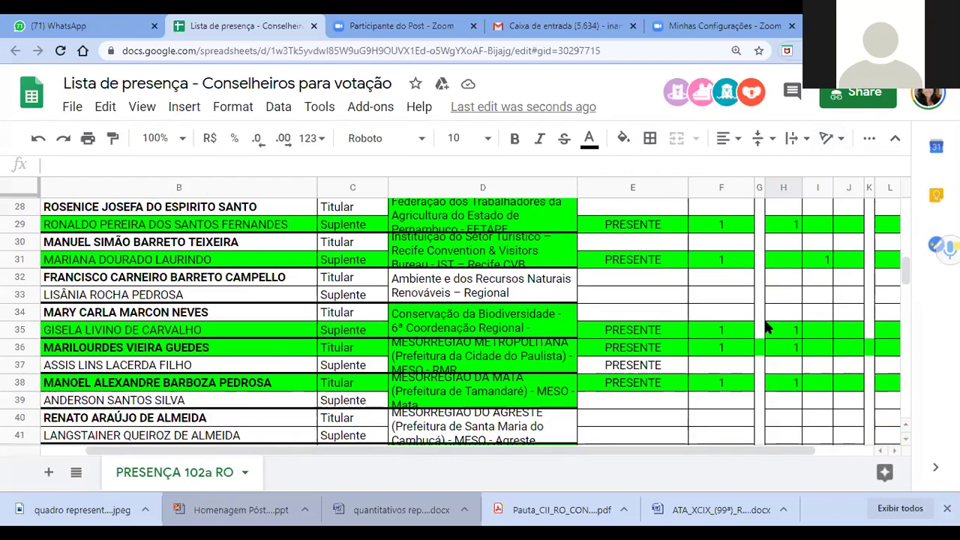
pyautogui.scroll(5, 766, 328)
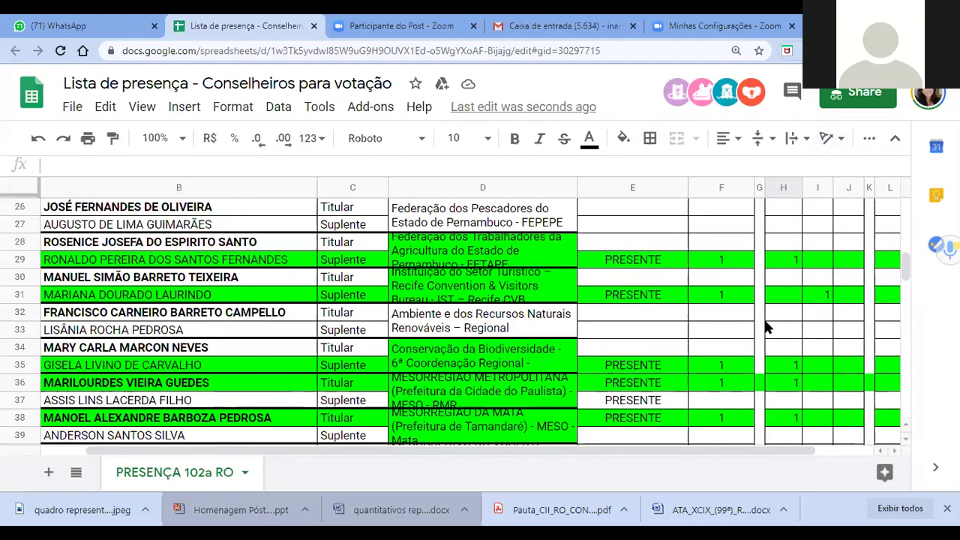
pyautogui.scroll(8, 765, 326)
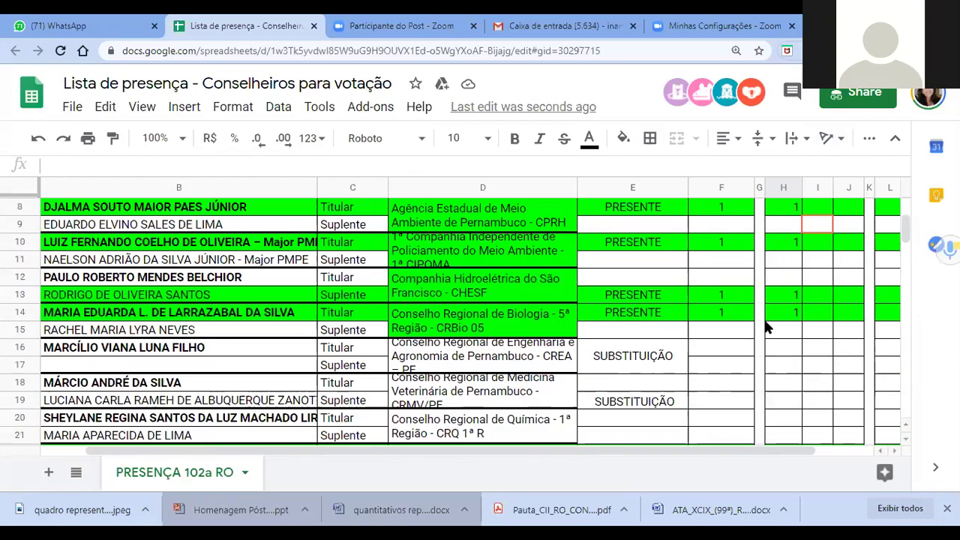
pyautogui.scroll(-10, 765, 326)
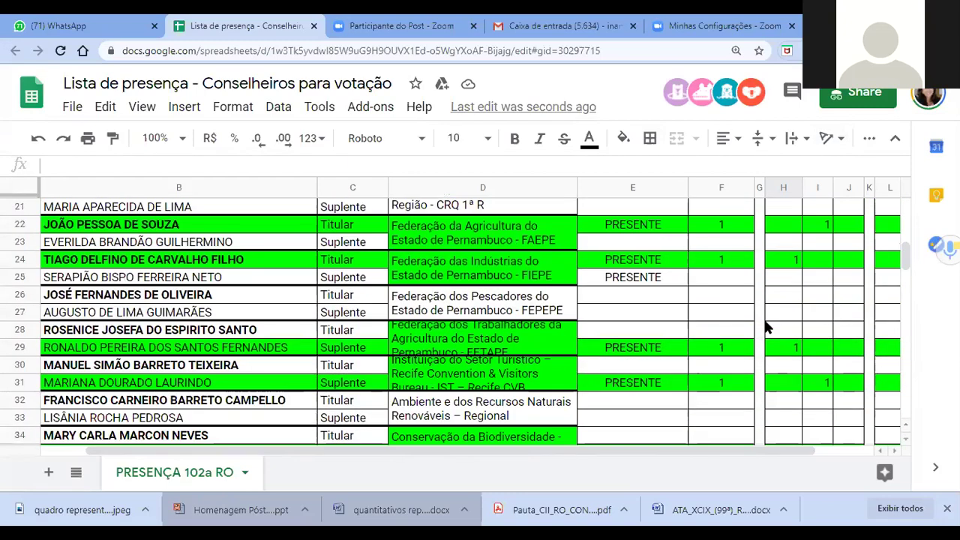
# Step: Record a NÃO vote of 1 for the Universidade Livre do Meio Ambiente do Nordeste full member in I52 and check the vote totals
pyautogui.scroll(-5, 765, 326)
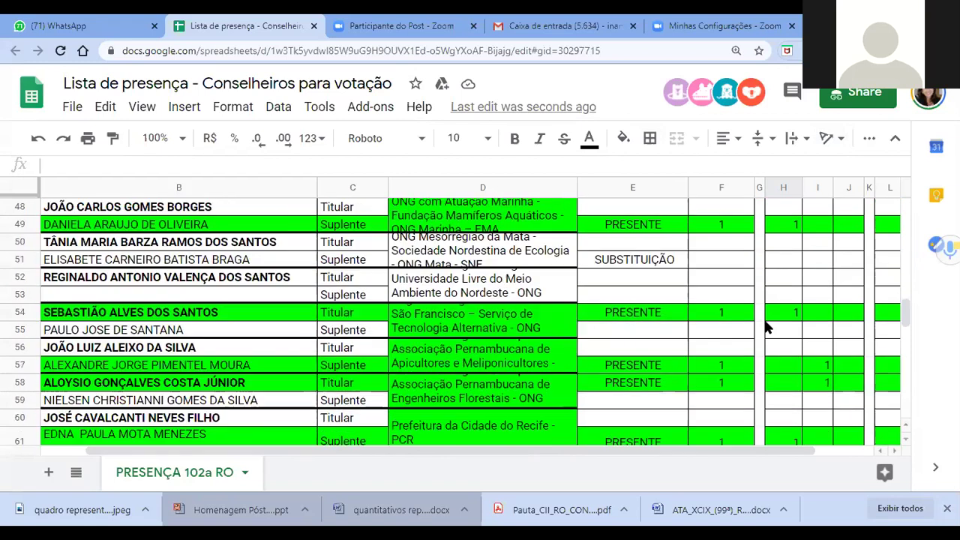
pyautogui.click(820, 282)
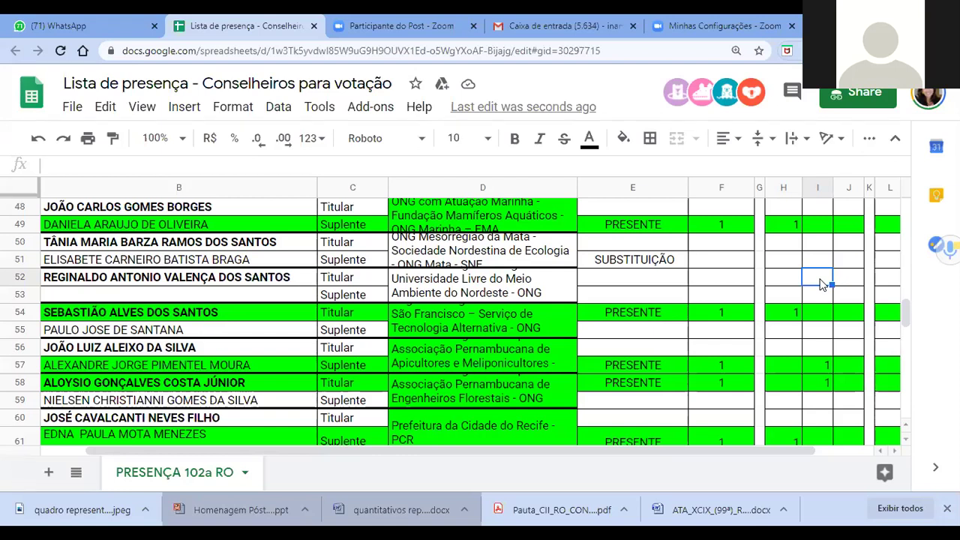
pyautogui.write('1')
pyautogui.click(819, 364)
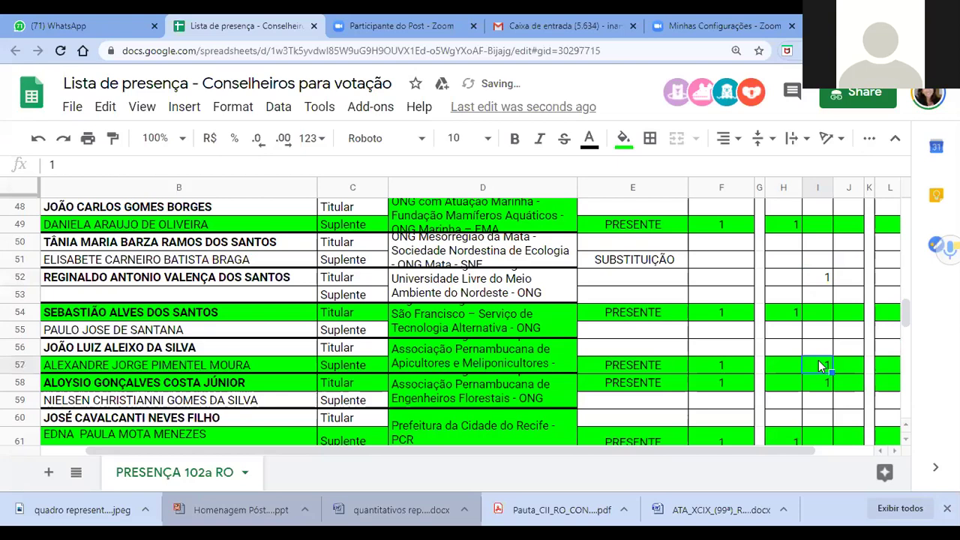
pyautogui.scroll(-6, 820, 363)
pyautogui.scroll(-5, 820, 364)
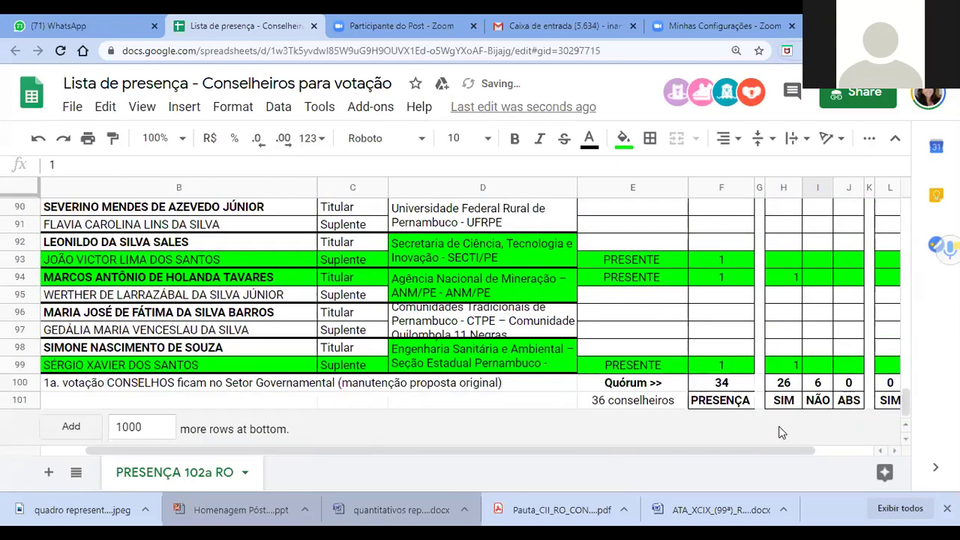
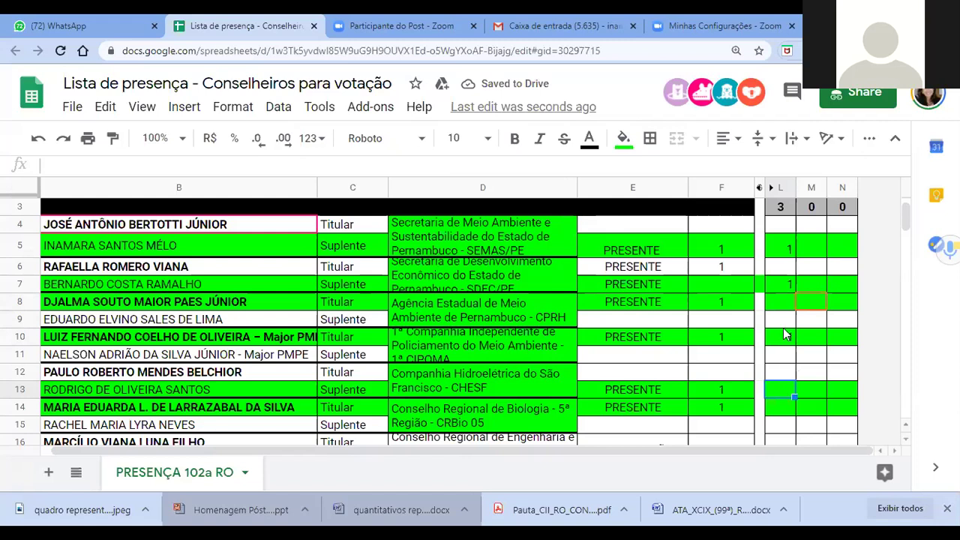
# Step: Record SIM votes of 1 in column L for the CPRH full member (L8) and the CHESF alternate (L13)
pyautogui.click(781, 305)
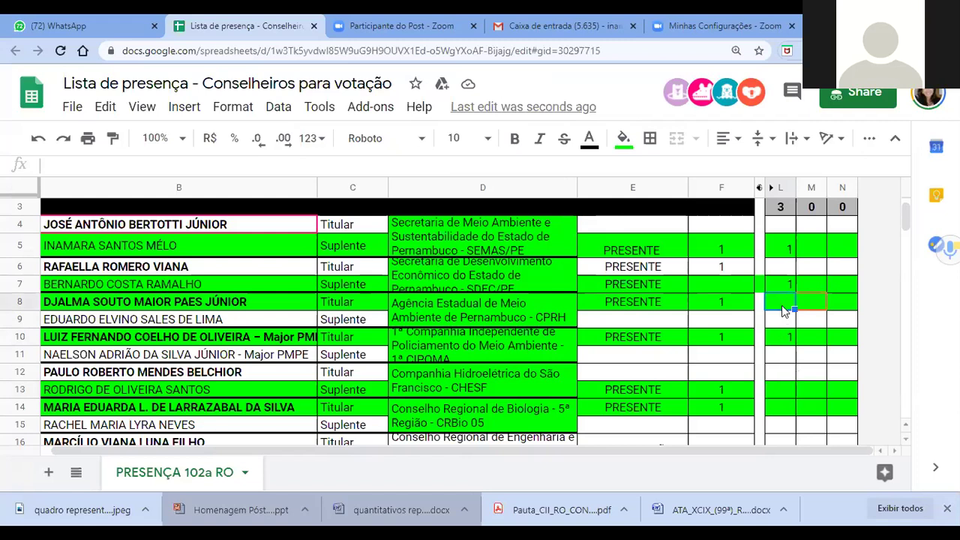
pyautogui.write('1')
pyautogui.click(781, 337)
pyautogui.click(781, 390)
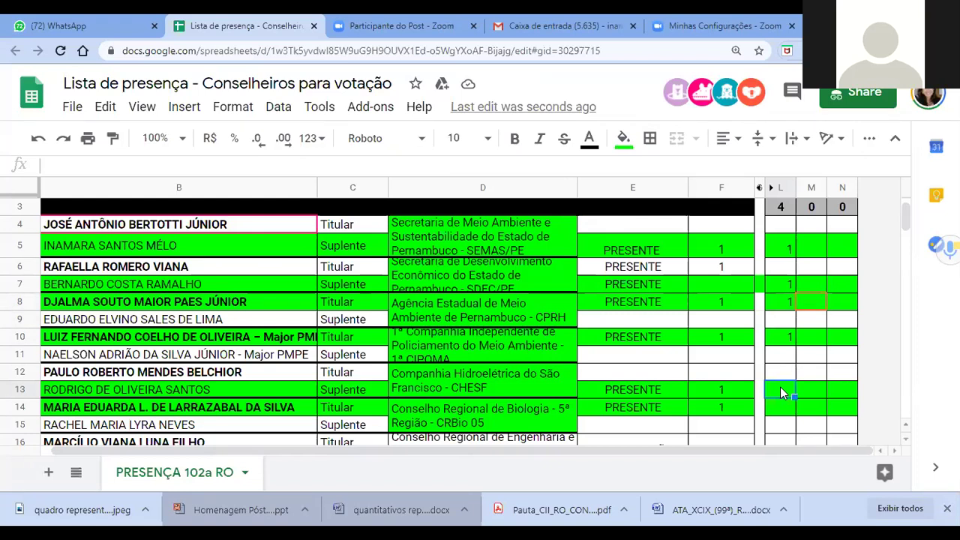
pyautogui.write('1')
# Step: Record a SIM vote of 1 in column L for the CRBio 05 full member (L14)
pyautogui.click(780, 405)
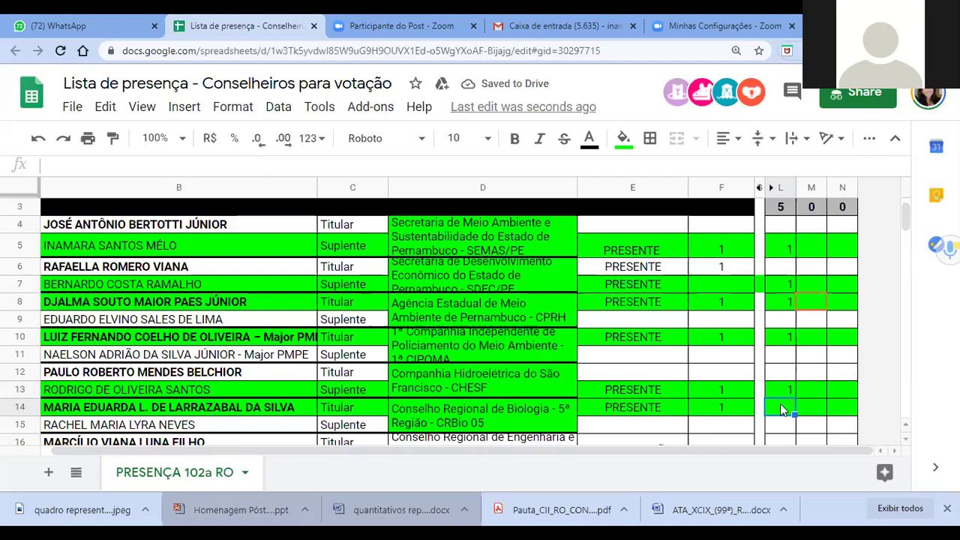
pyautogui.write('1')
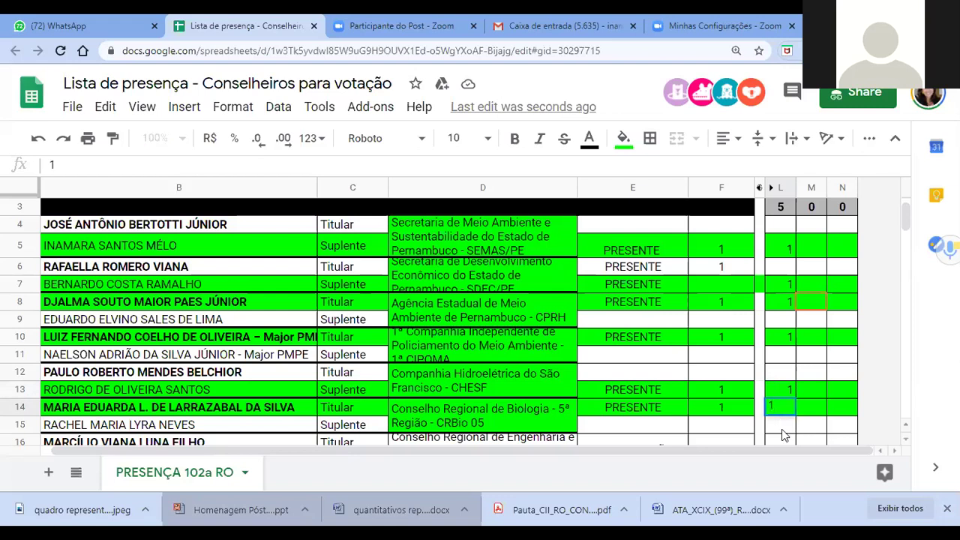
pyautogui.click(784, 426)
# Step: Record a SIM vote of 1 in column L for the FAEPE full member (L22)
pyautogui.scroll(-1, 782, 433)
pyautogui.scroll(-2, 781, 433)
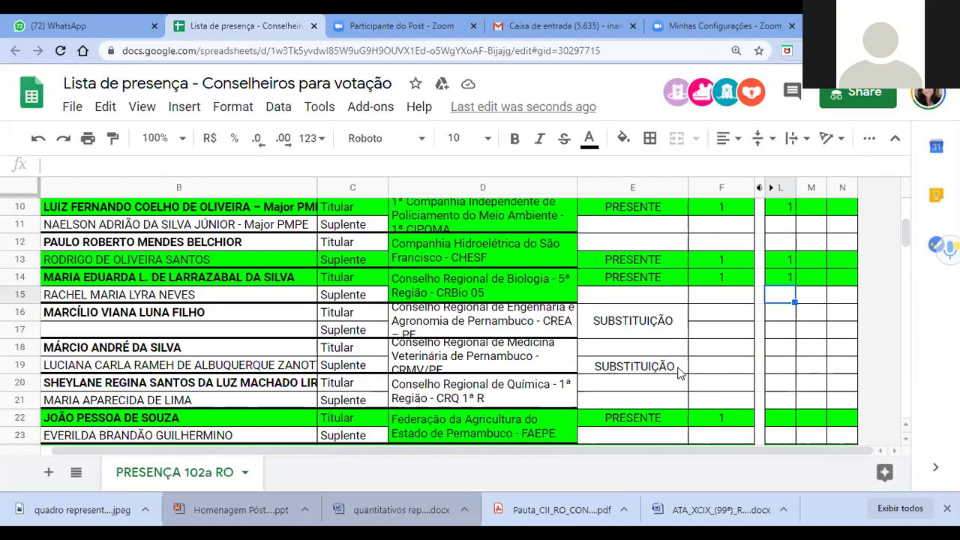
pyautogui.scroll(-1, 677, 372)
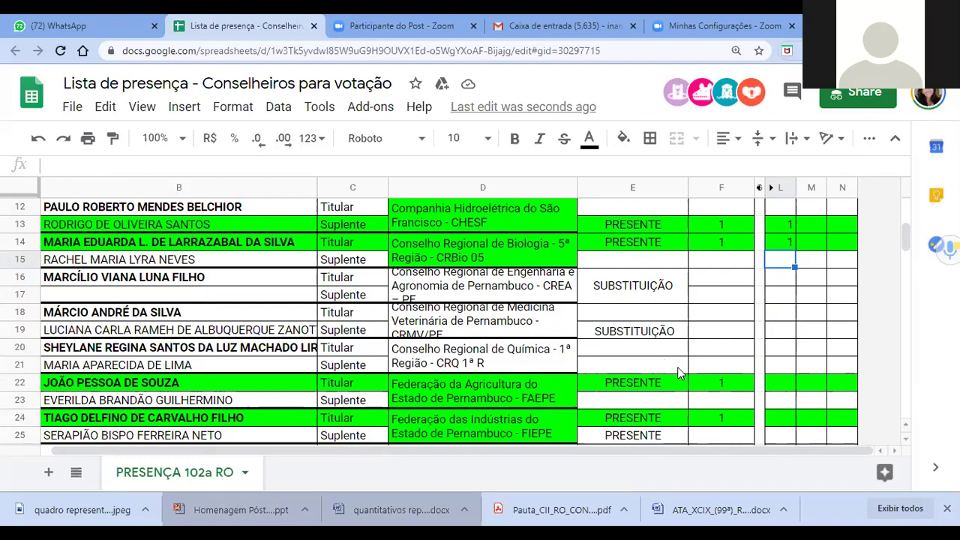
pyautogui.click(780, 387)
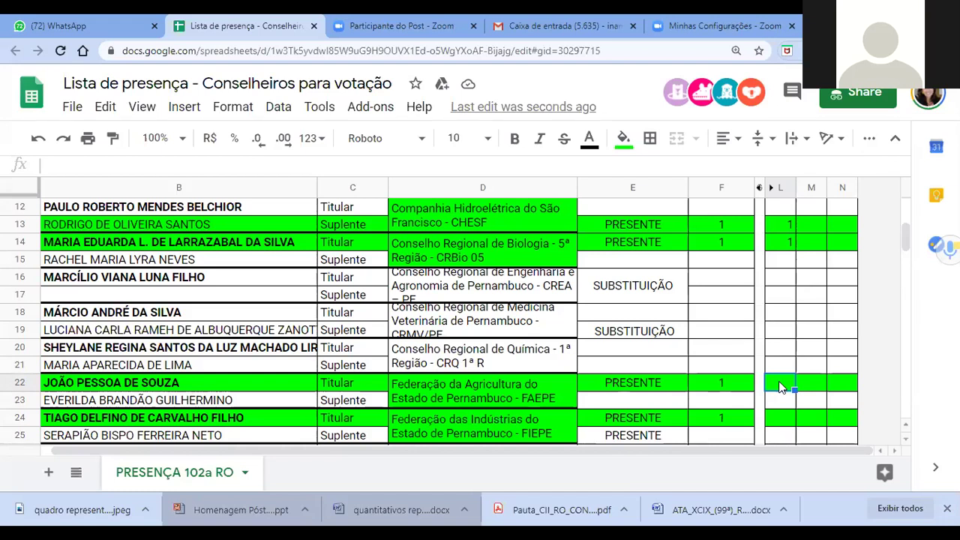
pyautogui.write('1')
pyautogui.press('Return')
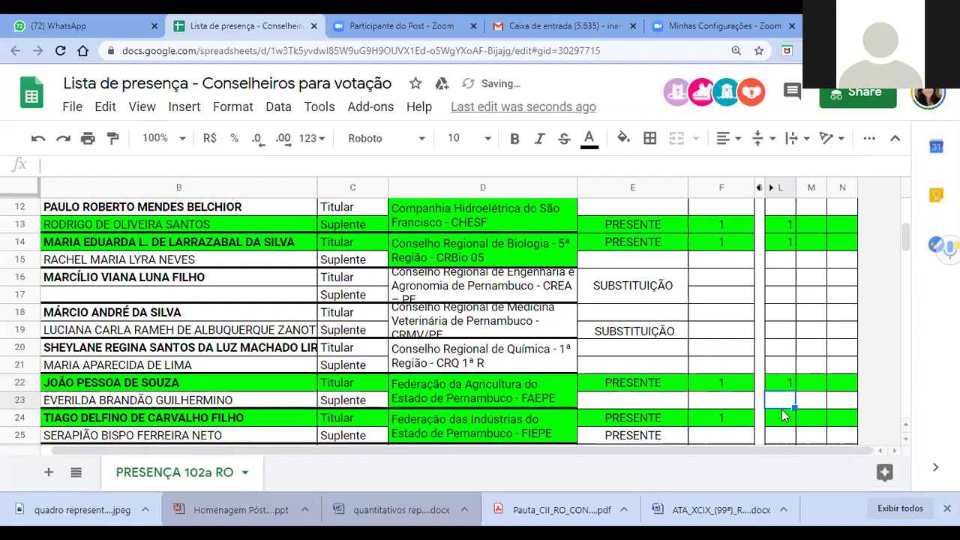
# Step: Record a SIM vote of 1 in column L for the FIEPE full member (L24)
pyautogui.click(784, 418)
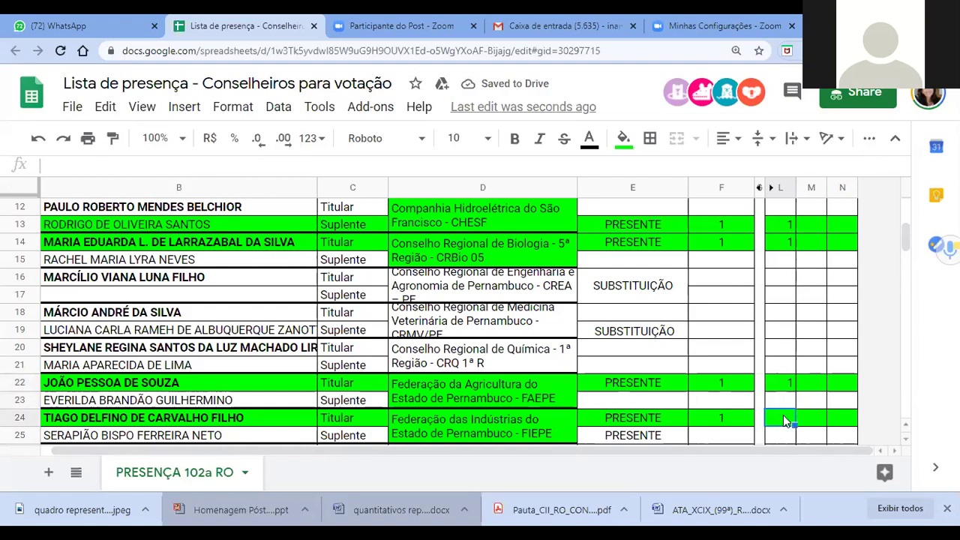
pyautogui.click(786, 383)
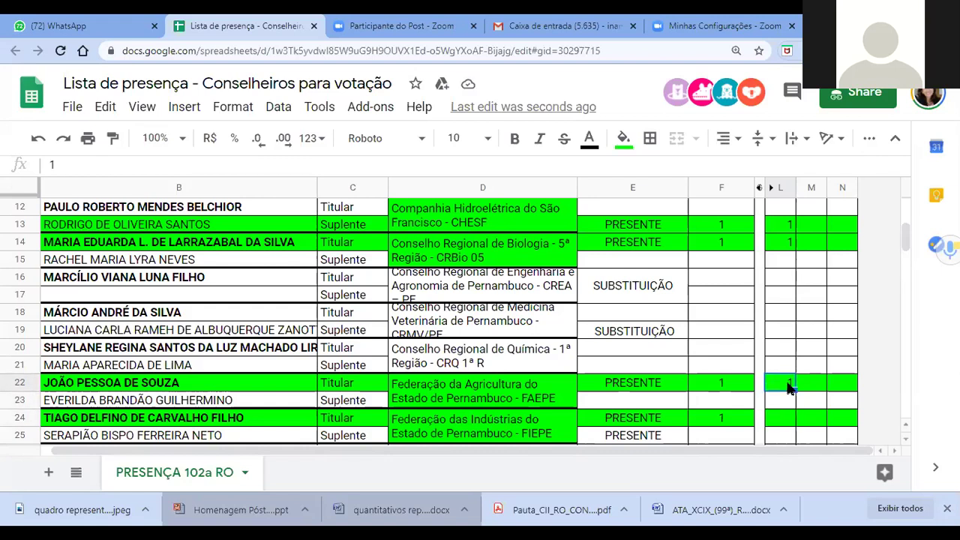
pyautogui.click(782, 421)
pyautogui.write('1')
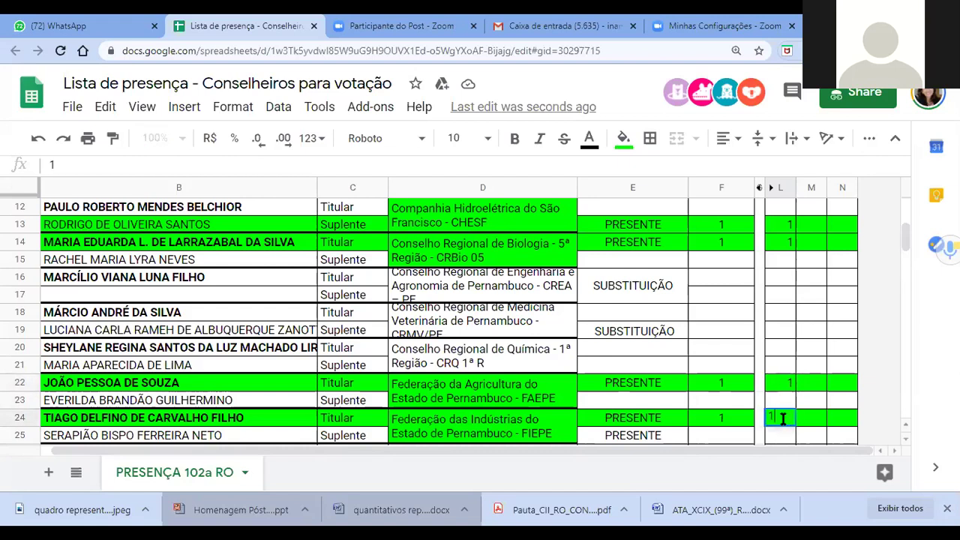
pyautogui.click(820, 424)
# Step: Record a NÃO vote of 1 in column M for the FETAPE alternate (M29)
pyautogui.scroll(-3, 804, 404)
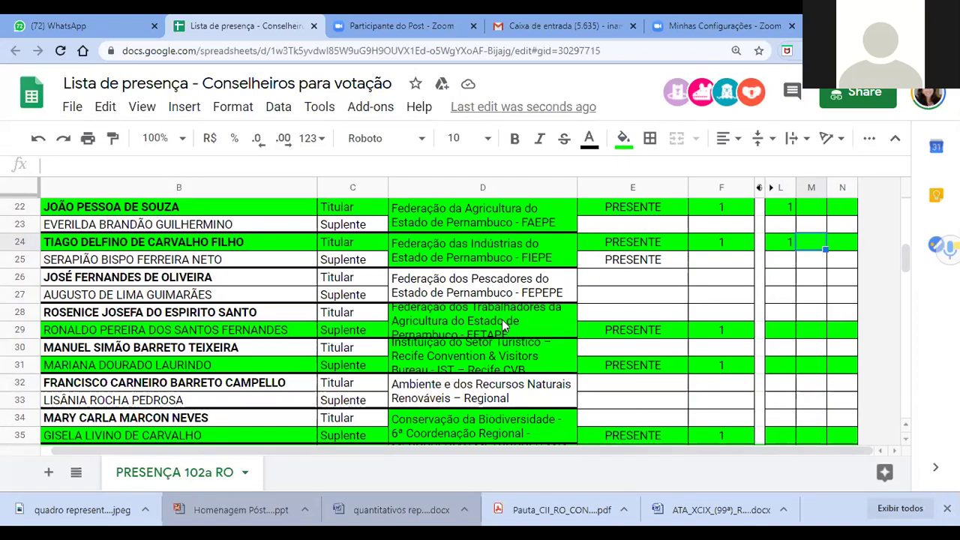
pyautogui.click(779, 333)
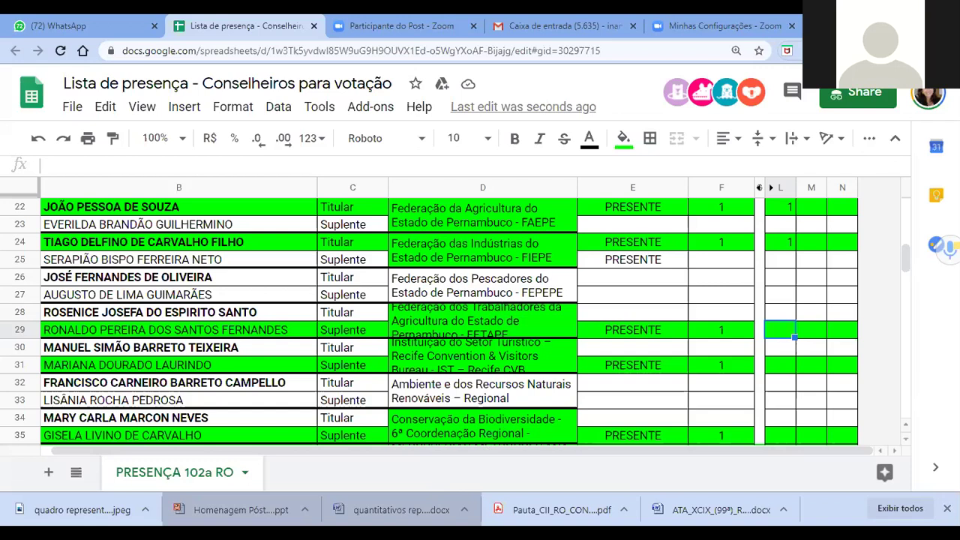
pyautogui.click(810, 327)
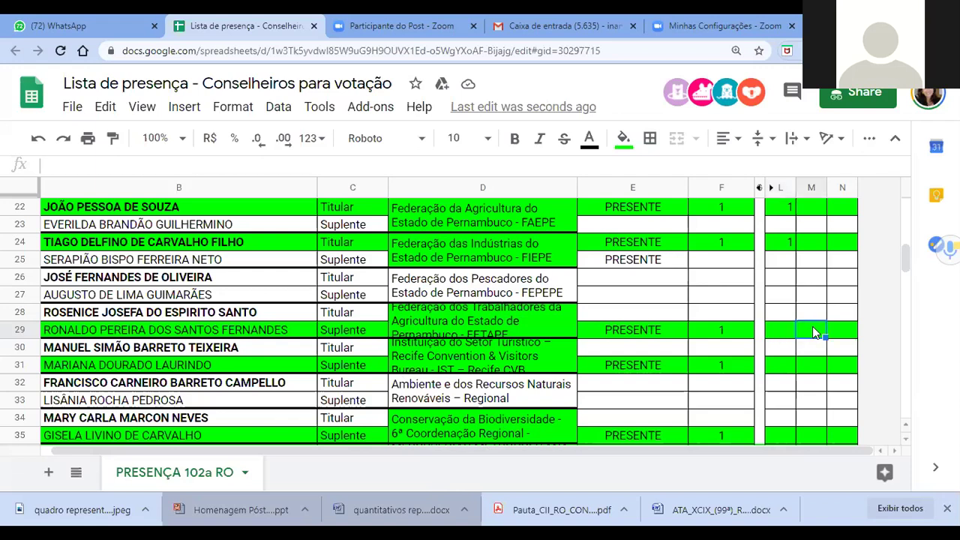
pyautogui.write('2')
pyautogui.click(798, 370)
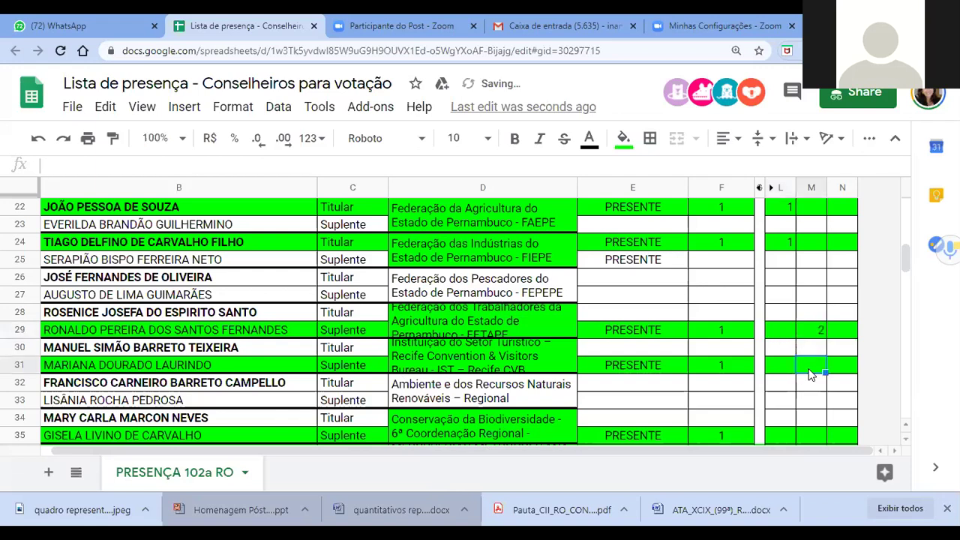
pyautogui.click(780, 369)
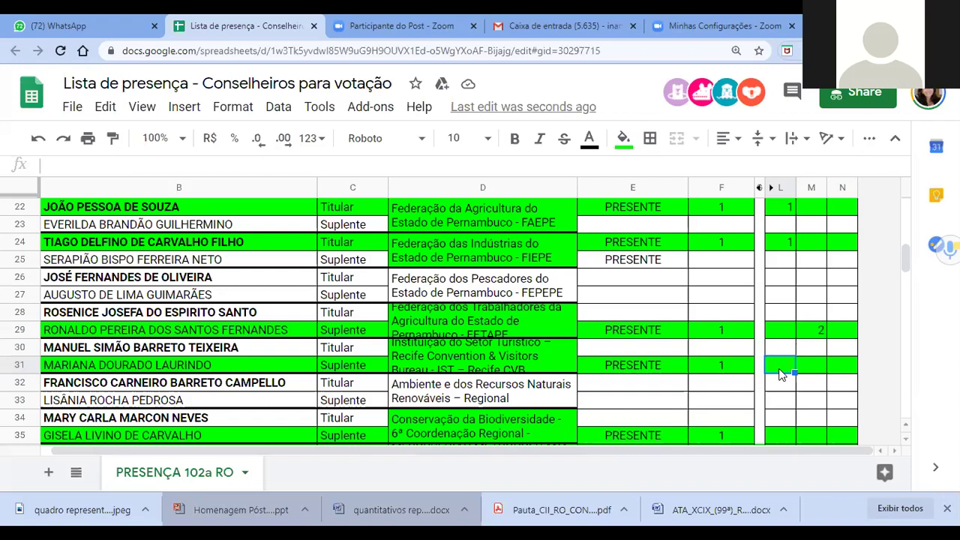
pyautogui.write('1')
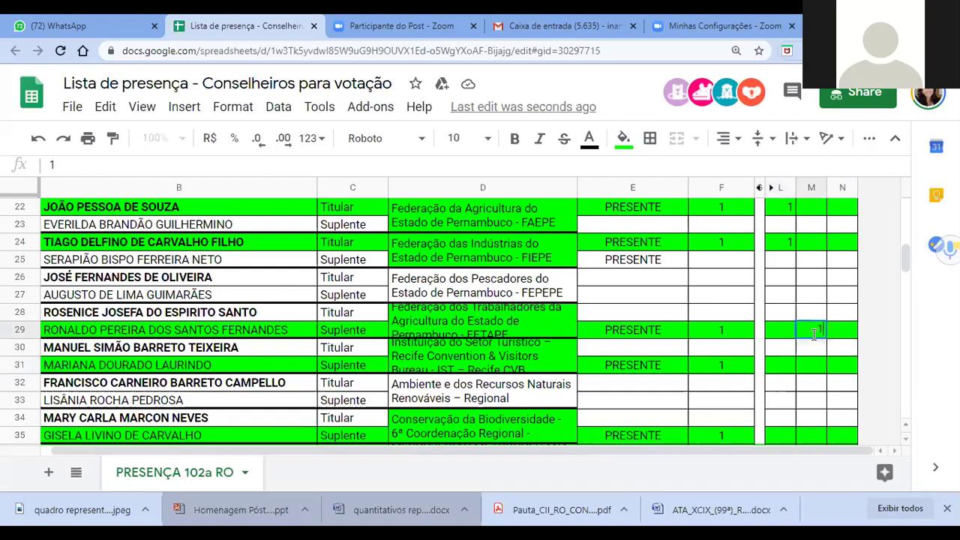
pyautogui.click(774, 366)
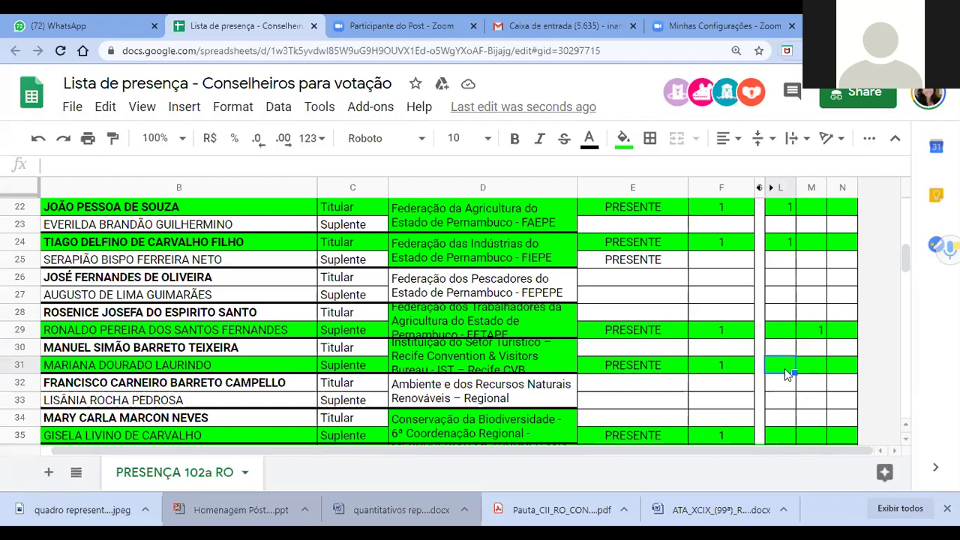
# Step: Record a NÃO vote of 1 in column M for the Conservação da Biodiversidade 6ª Coordenação Regional alternate (M35)
pyautogui.click(791, 402)
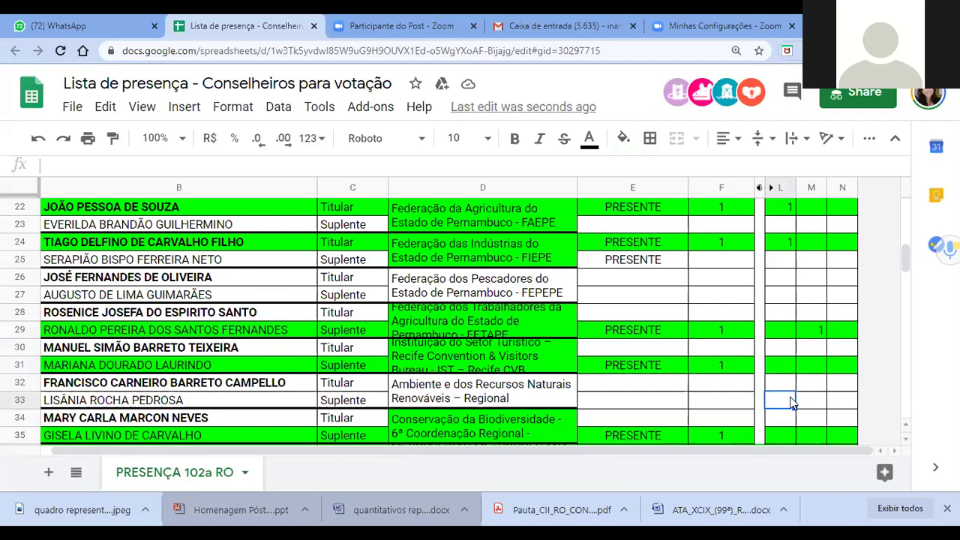
pyautogui.scroll(-2, 791, 401)
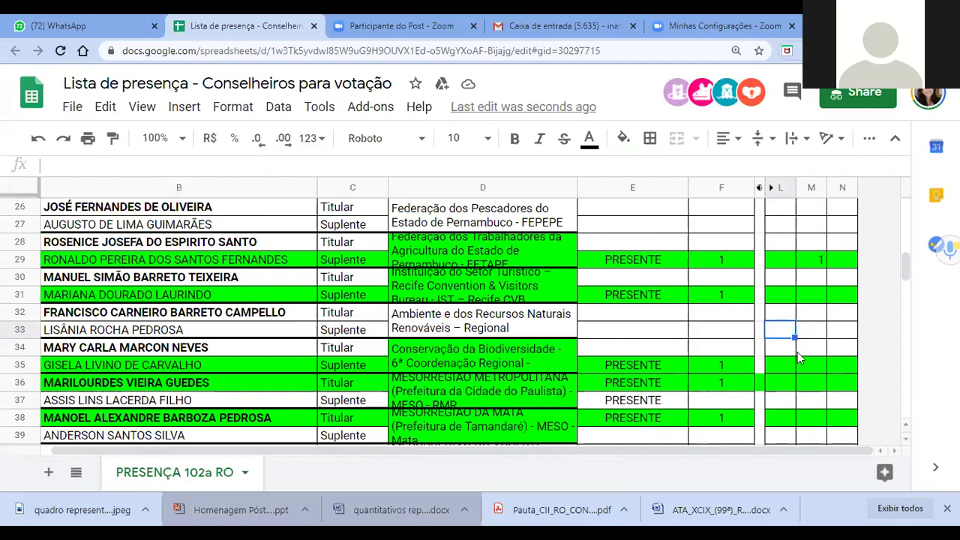
pyautogui.click(780, 349)
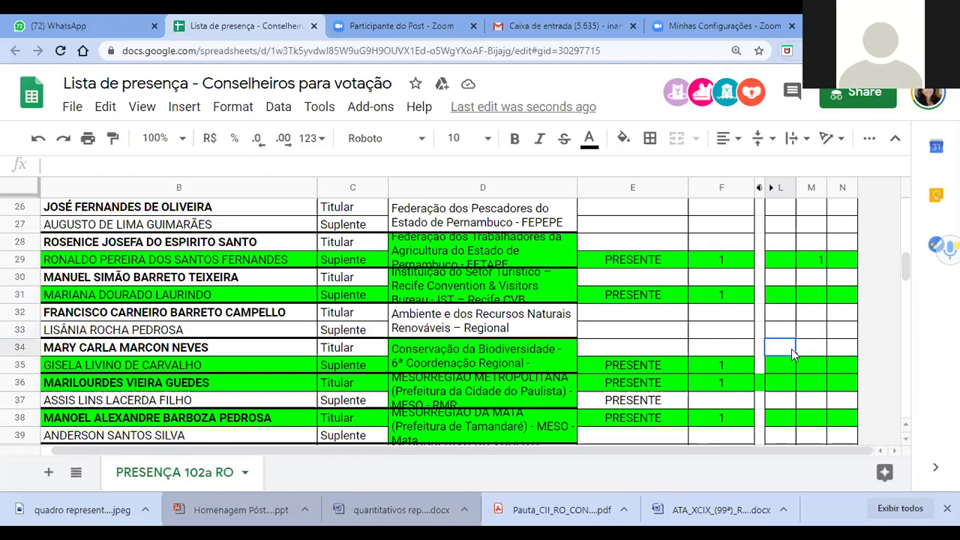
pyautogui.click(786, 366)
pyautogui.click(808, 368)
pyautogui.write('2')
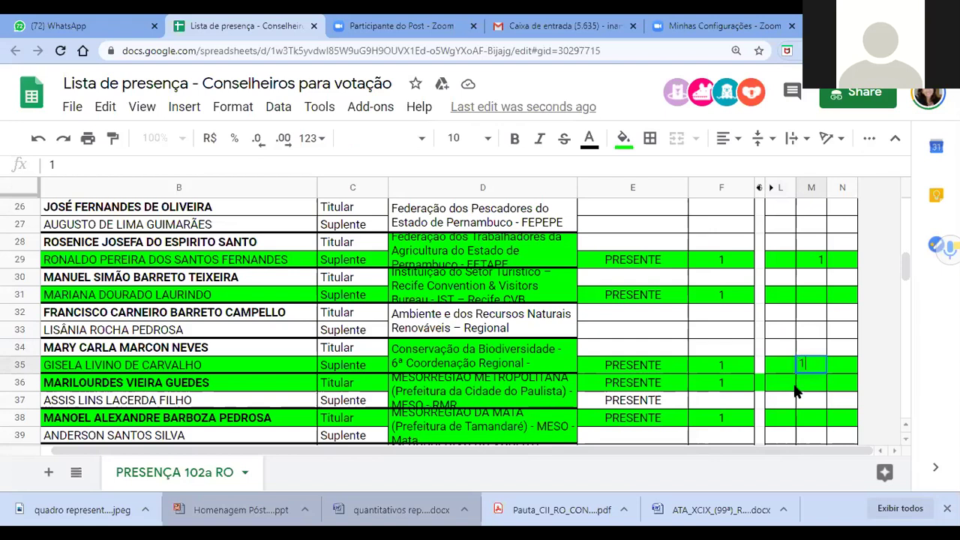
pyautogui.click(792, 386)
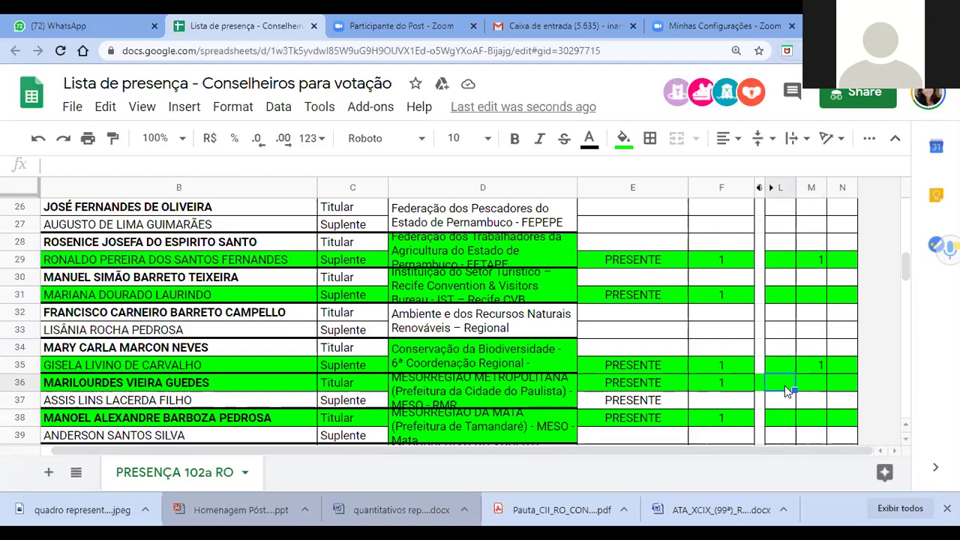
# Step: Record a NÃO vote of 1 for the MESO - RMR full member in M36 and a 1 for the MESO - Mata full member in N38
pyautogui.scroll(-3, 785, 385)
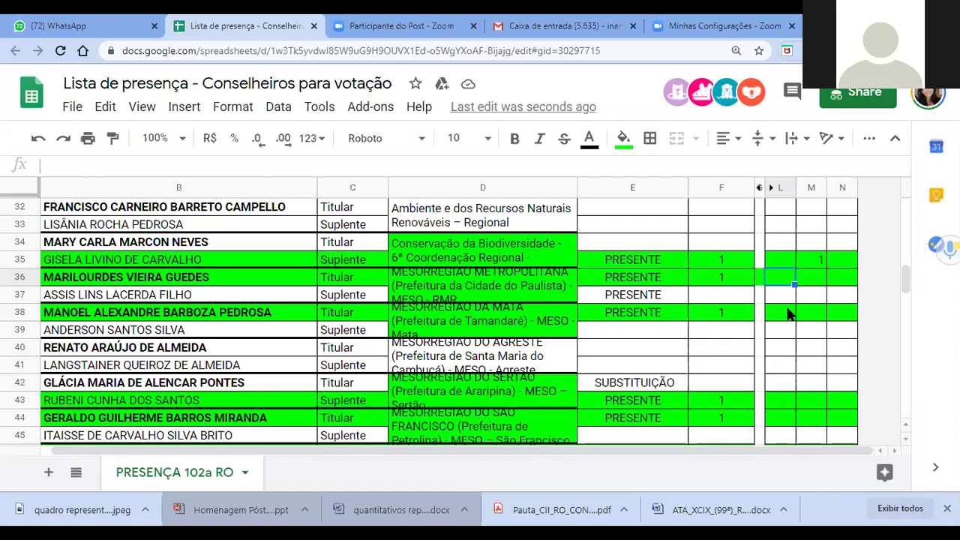
pyautogui.click(807, 281)
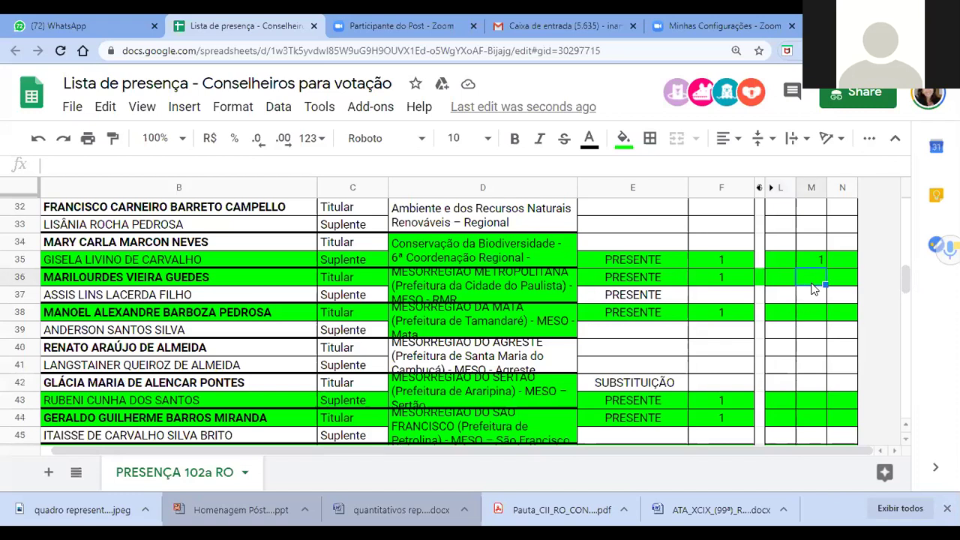
pyautogui.write('1')
pyautogui.press('Return')
pyautogui.click(780, 315)
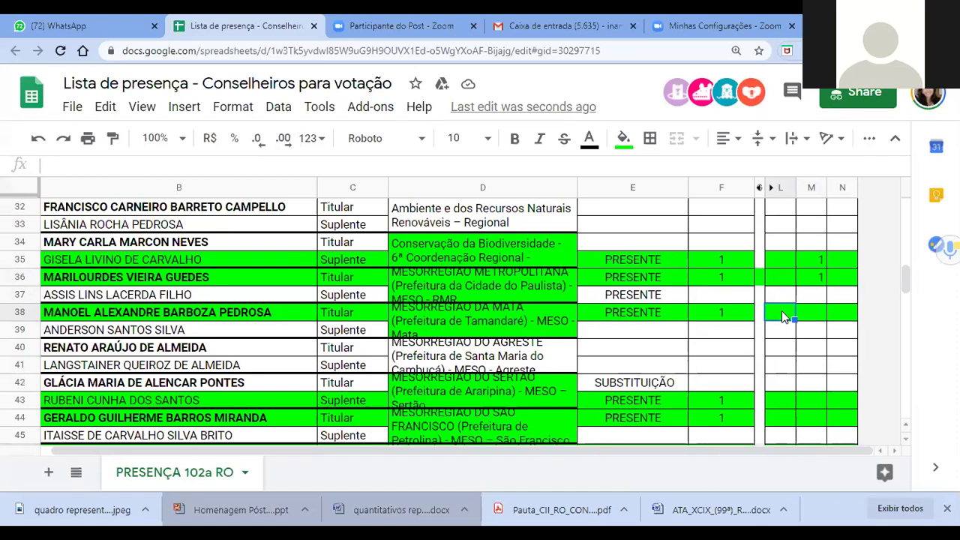
pyautogui.click(831, 317)
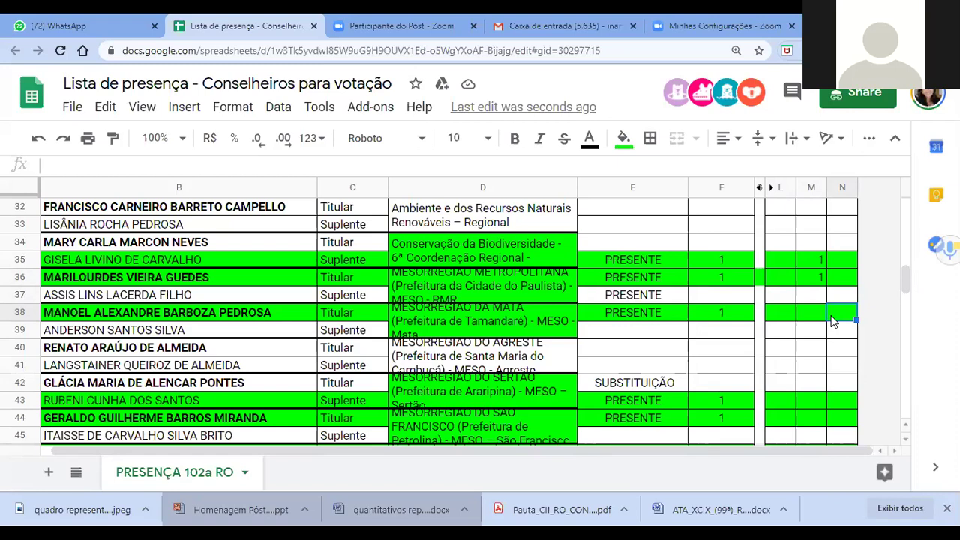
pyautogui.write('1')
pyautogui.click(821, 380)
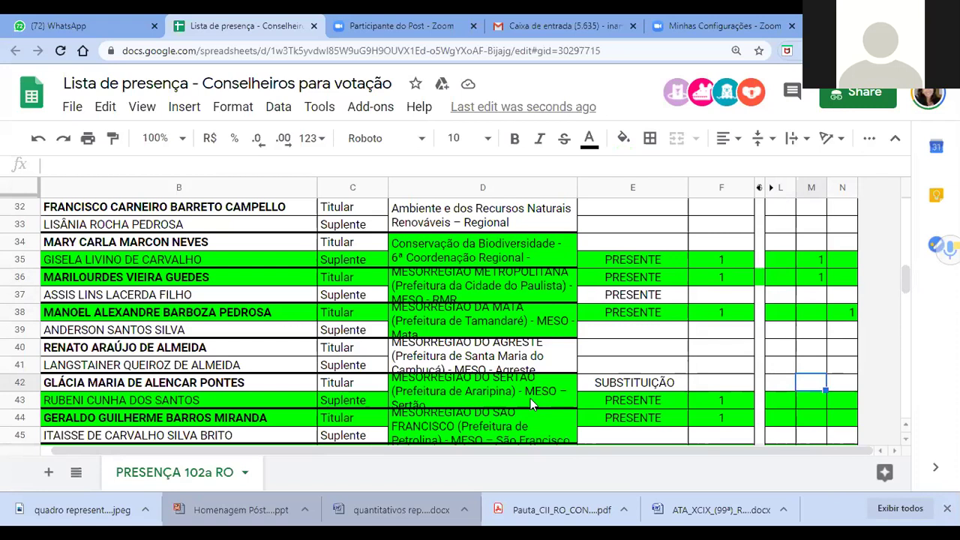
# Step: Record a NÃO vote of 1 in column M for the MESO – Sertão alternate (M43)
pyautogui.click(778, 397)
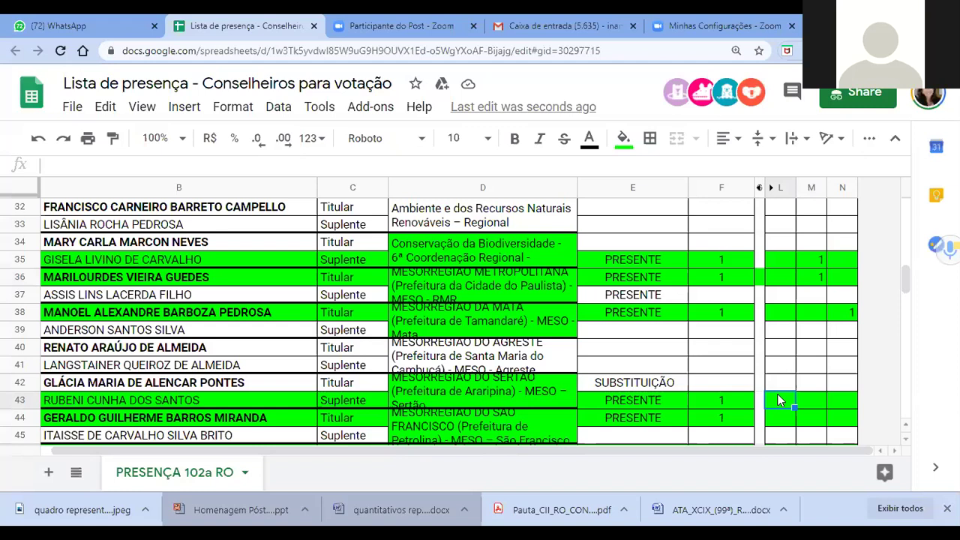
pyautogui.click(804, 402)
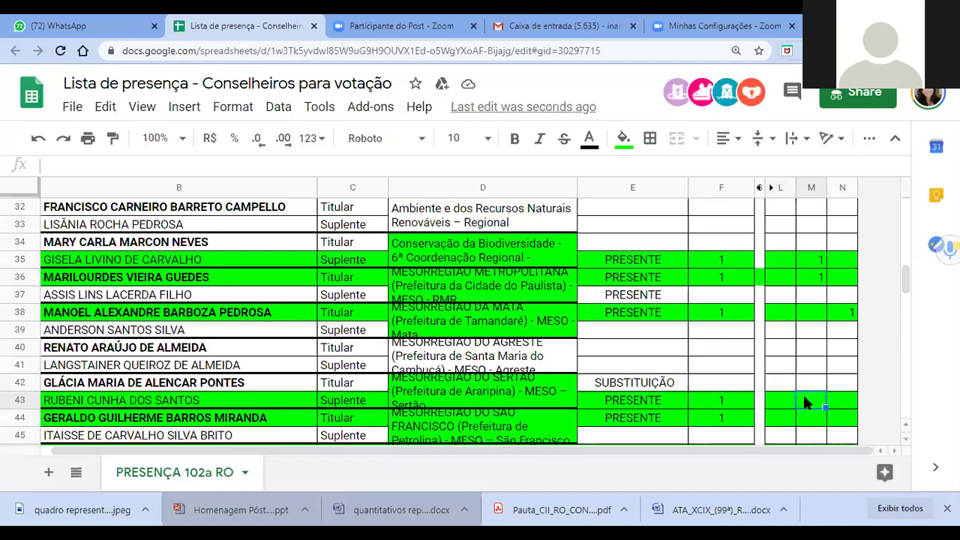
pyautogui.write('1')
pyautogui.press('Return')
# Step: Record SIM votes of 1 in column L for the OAB/PE full member (L46) and the ONG Marinha – FMA alternate (L49)
pyautogui.click(780, 419)
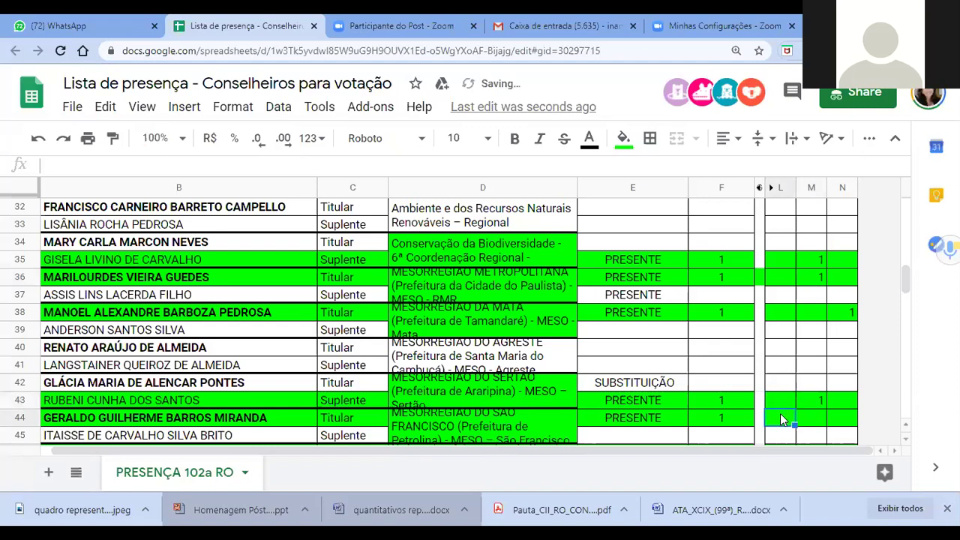
pyautogui.scroll(-1, 780, 414)
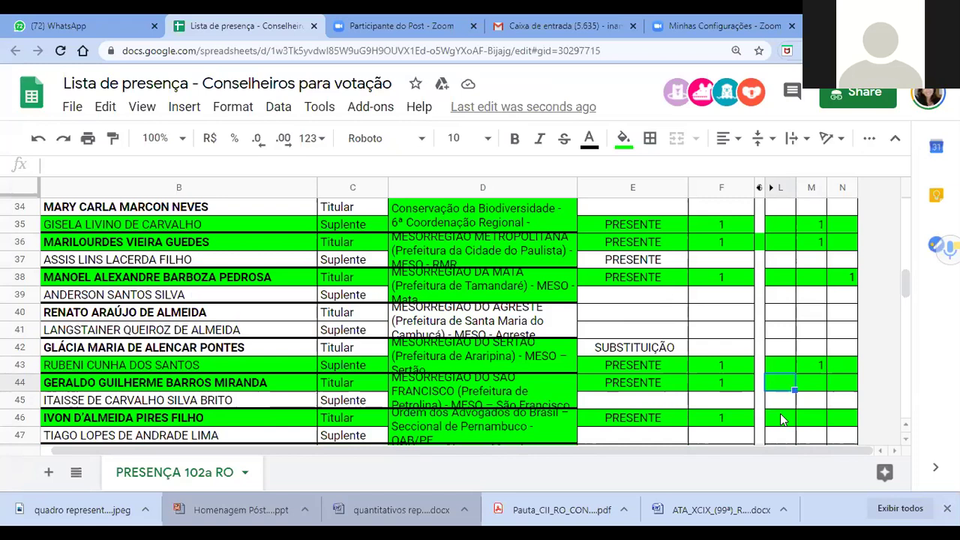
pyautogui.scroll(-1, 695, 384)
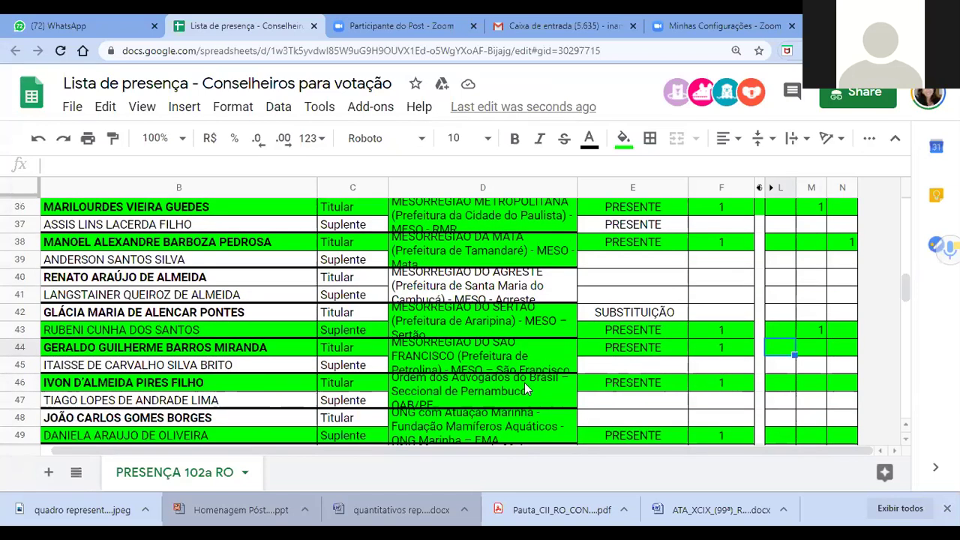
pyautogui.click(775, 384)
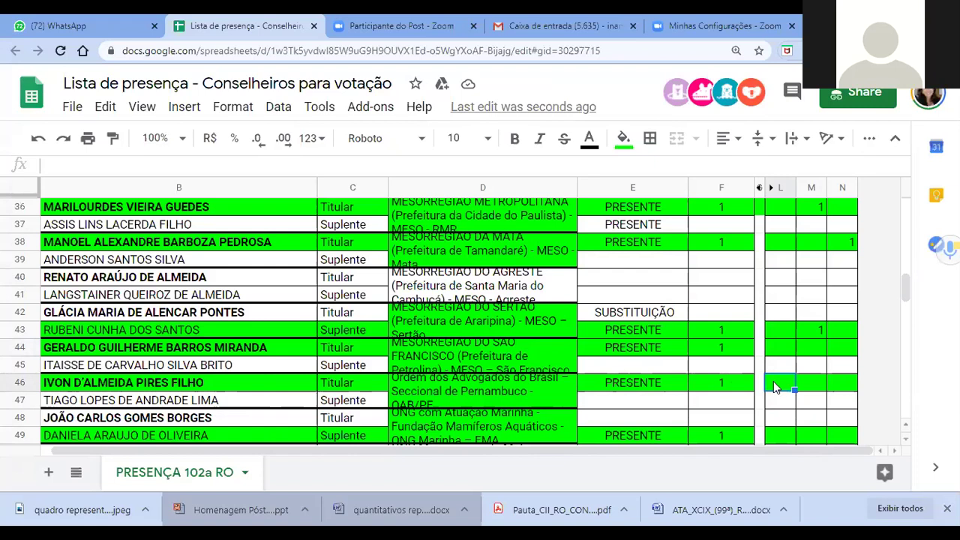
pyautogui.write('1')
pyautogui.press('Return')
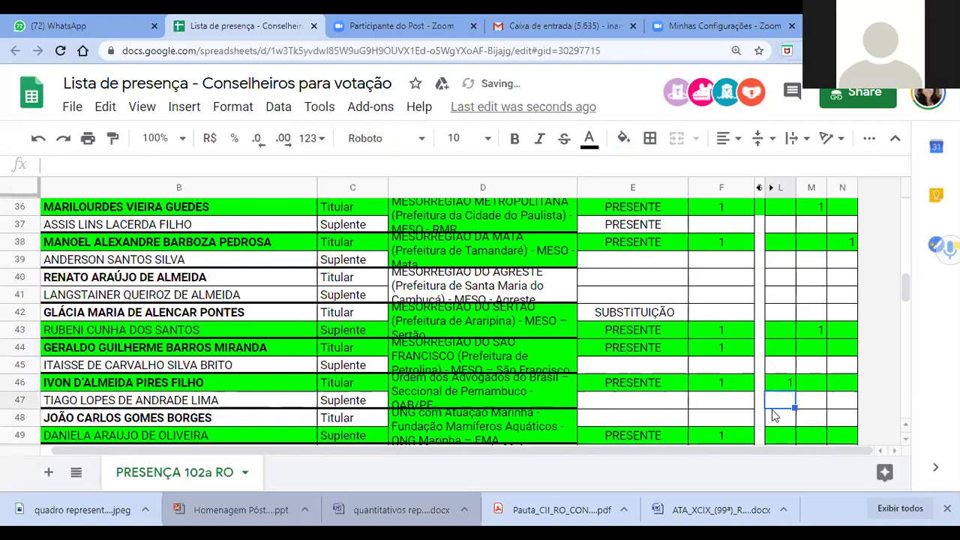
pyautogui.scroll(-2, 775, 416)
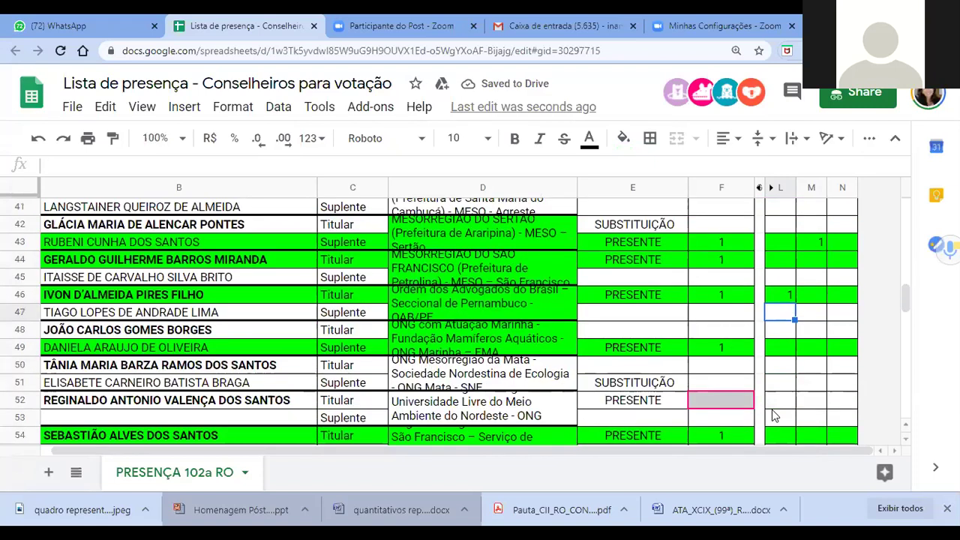
pyautogui.click(778, 350)
pyautogui.write('1')
pyautogui.click(783, 403)
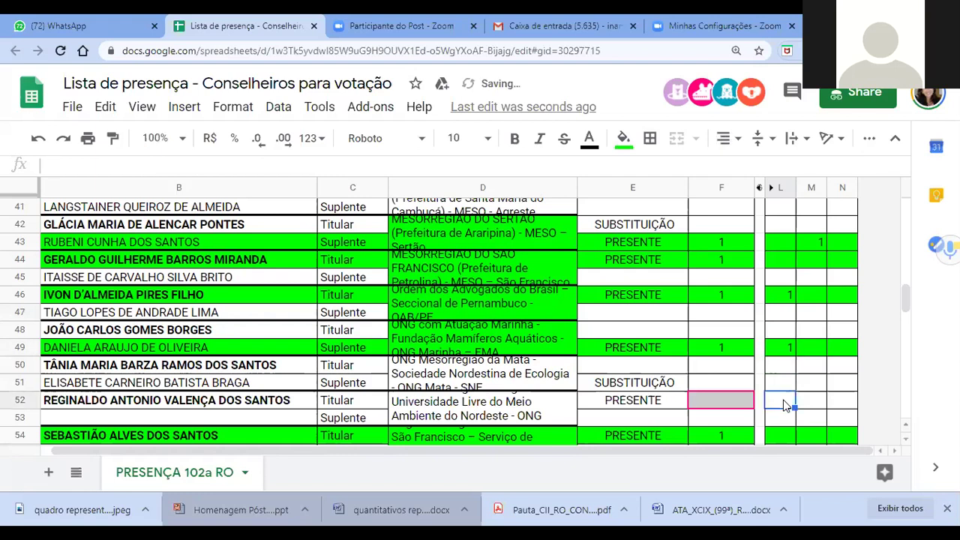
# Step: Record a NÃO vote of 1 in column M for the São Francisco – Serviço de Tecnologia Alternativa full member (M54)
pyautogui.scroll(-2, 784, 405)
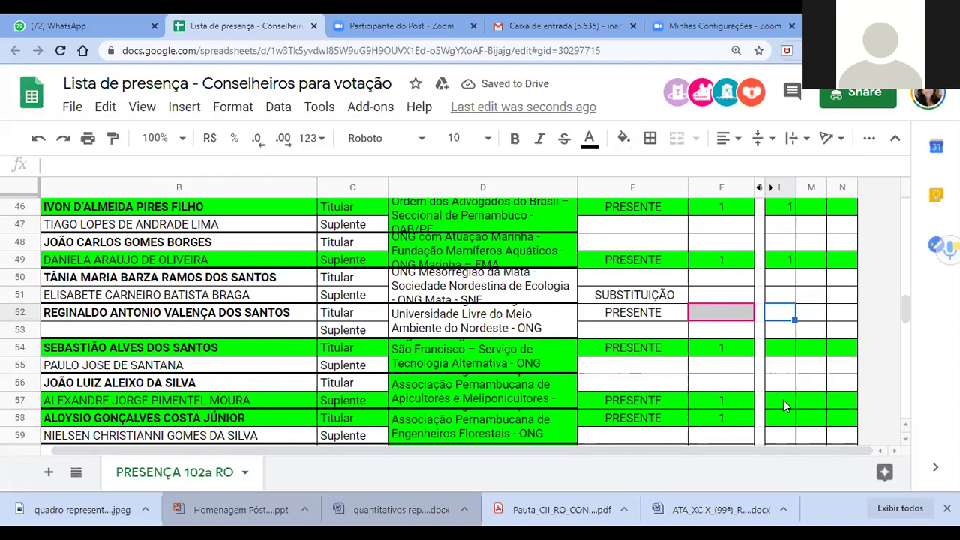
pyautogui.click(781, 333)
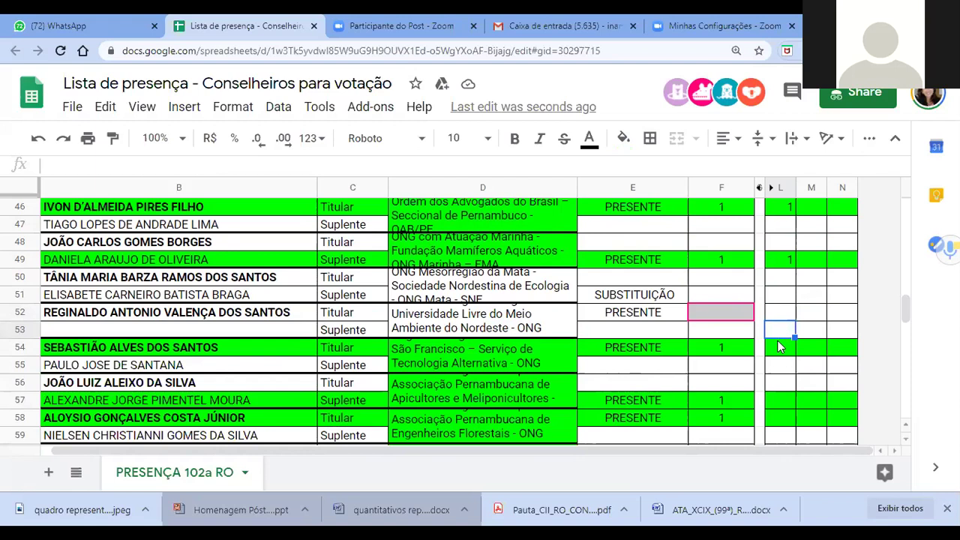
pyautogui.click(787, 348)
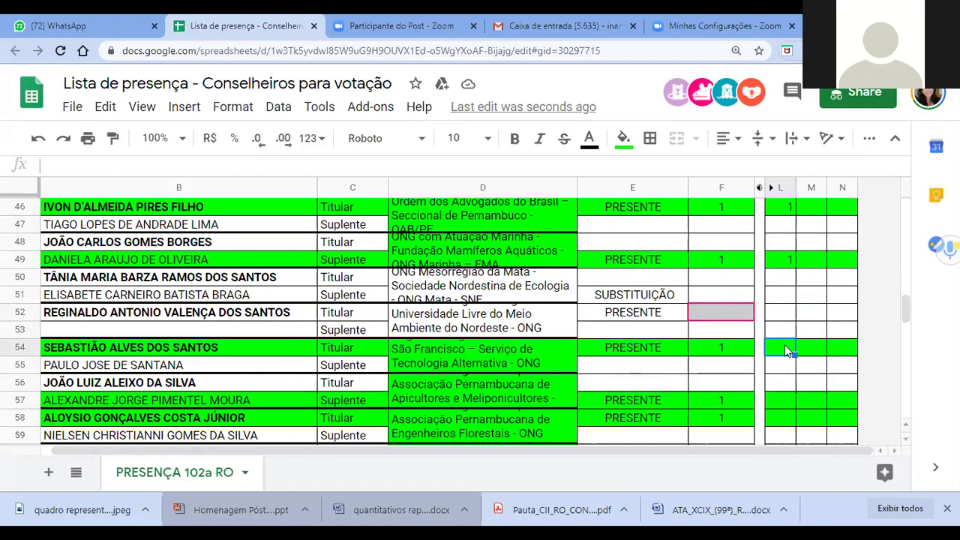
pyautogui.click(808, 347)
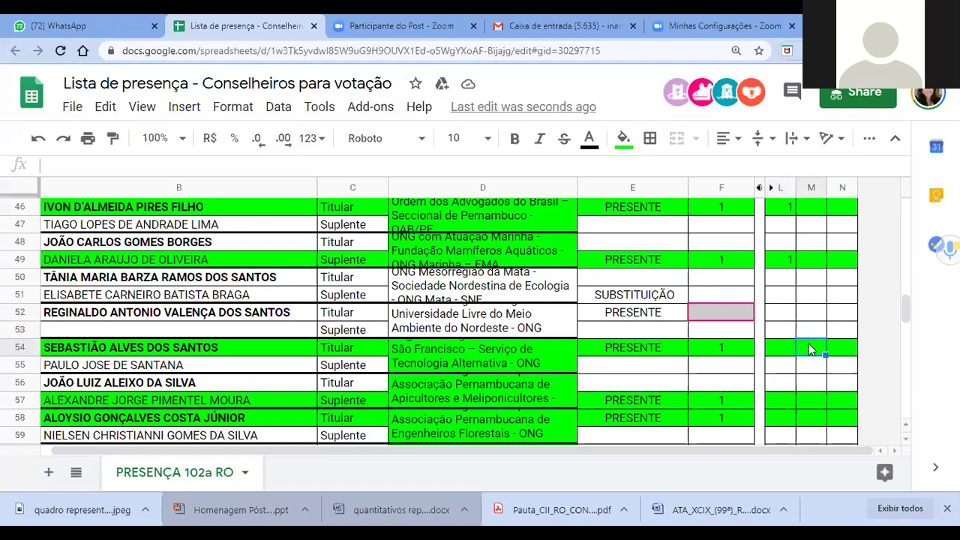
pyautogui.write('1')
pyautogui.click(806, 389)
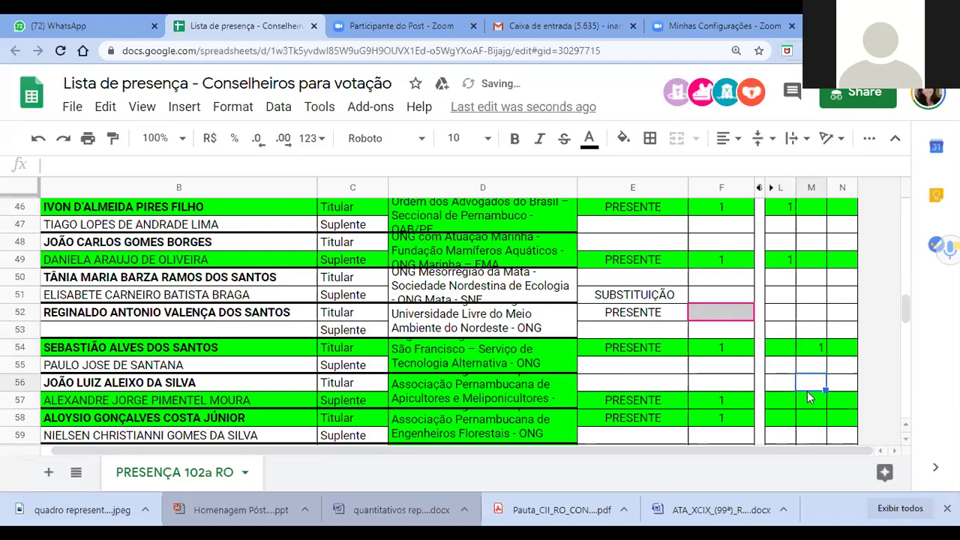
pyautogui.scroll(-2, 809, 398)
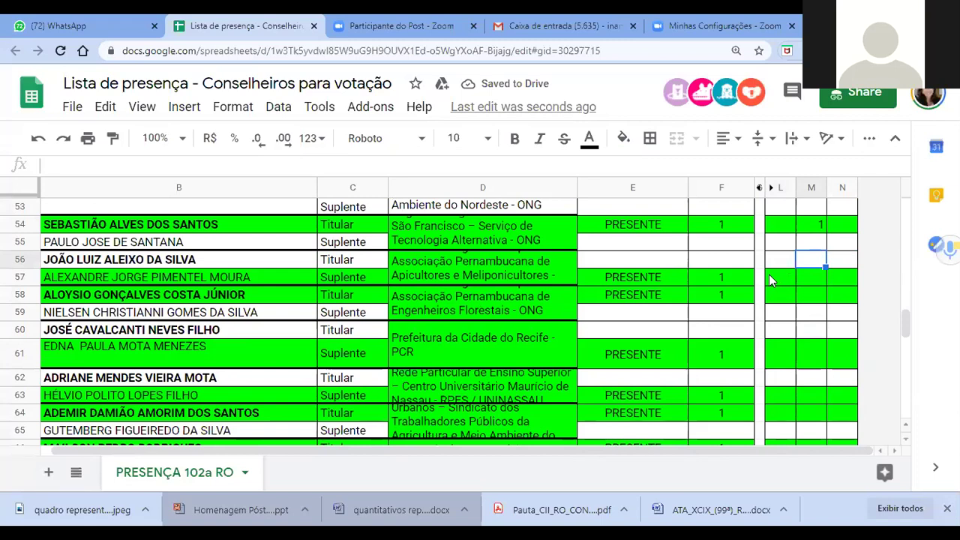
# Step: Record a NÃO vote of 1 in column M for the Universidade Livre do Meio Ambiente do Nordeste full member (M52)
pyautogui.scroll(3, 768, 277)
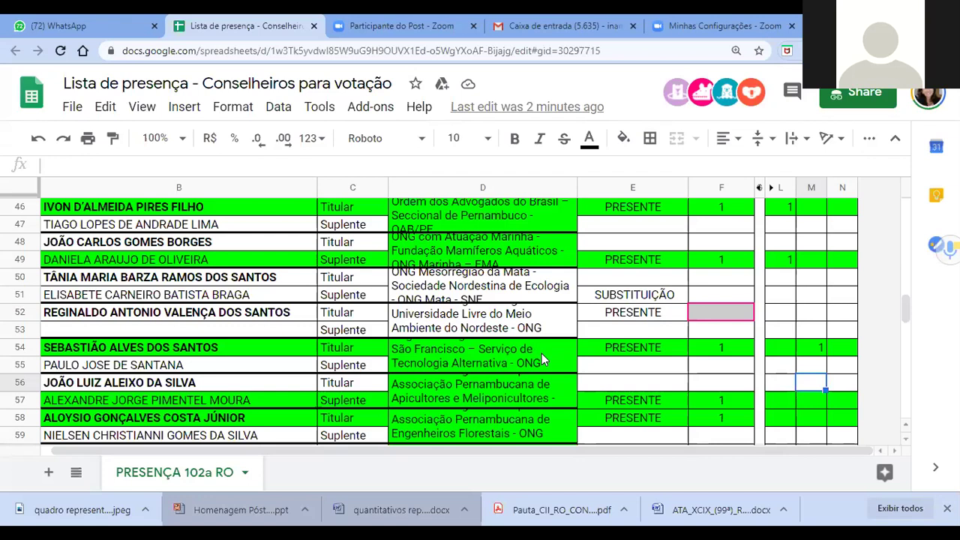
pyautogui.scroll(-1, 847, 363)
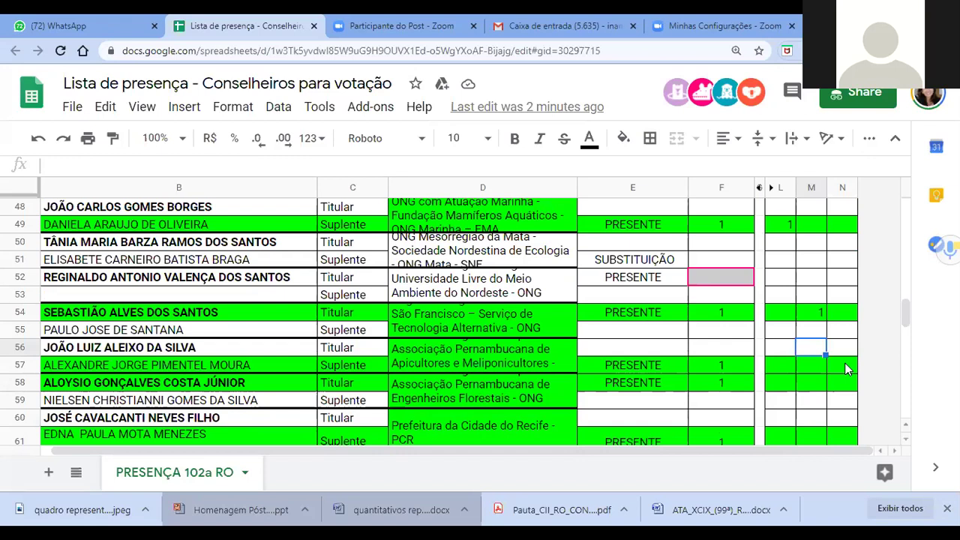
pyautogui.scroll(-1, 845, 362)
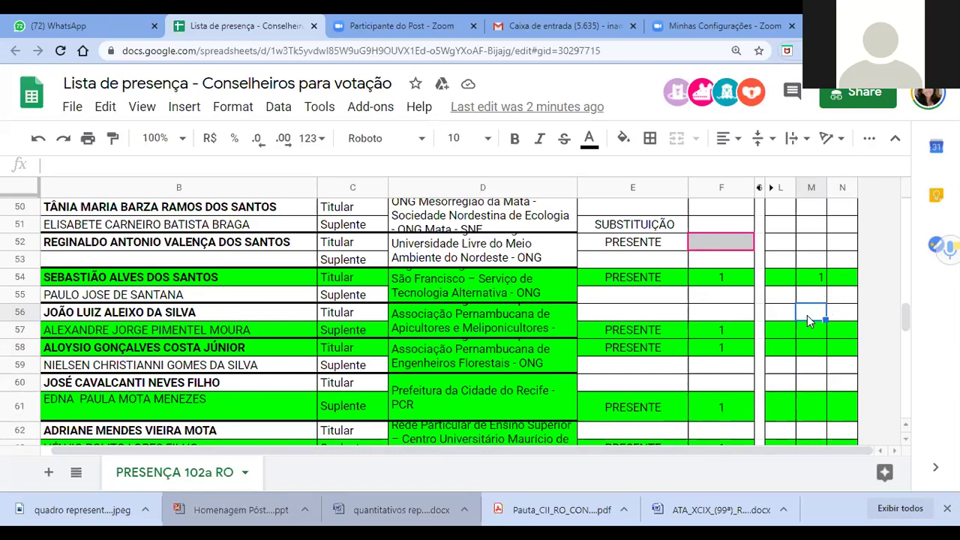
pyautogui.click(817, 260)
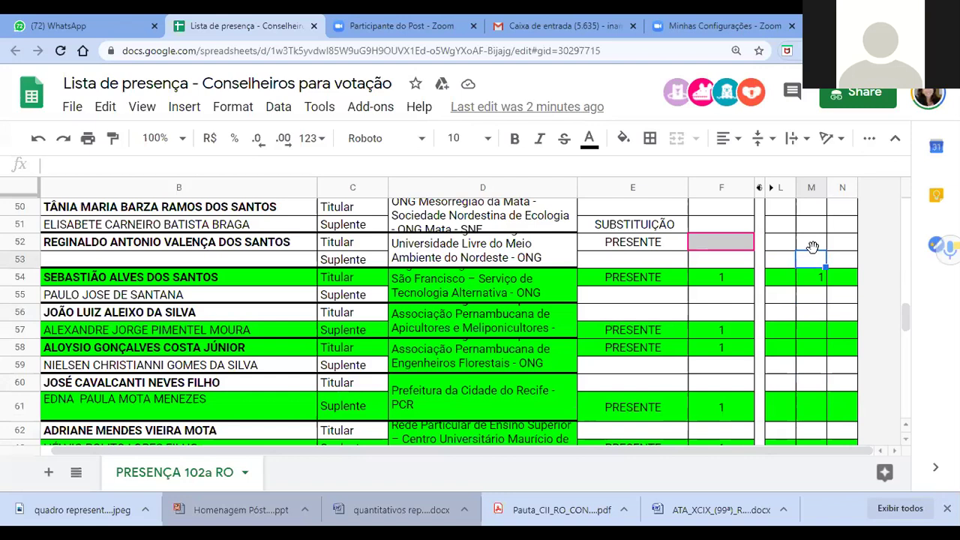
pyautogui.click(813, 245)
pyautogui.write('1')
pyautogui.click(813, 315)
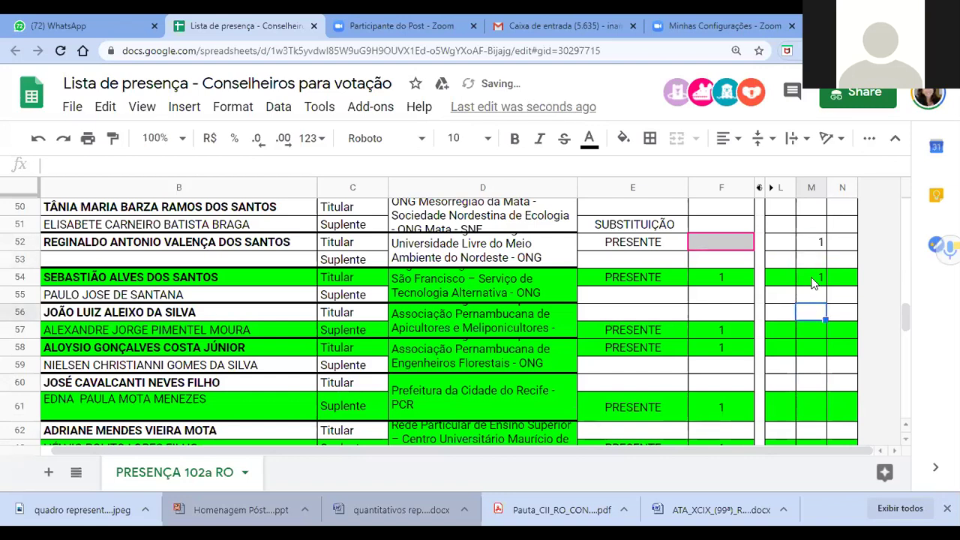
# Step: Record a NÃO vote of 1 for the Engenheiros Florestais full member in M58 and a SIM vote of 1 for the PCR alternate in L61
pyautogui.scroll(-1, 813, 281)
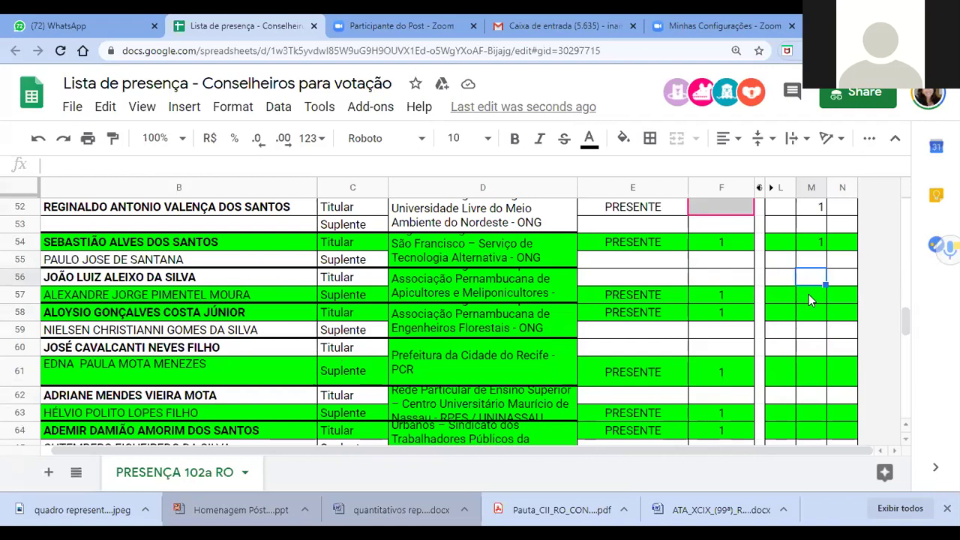
pyautogui.click(801, 313)
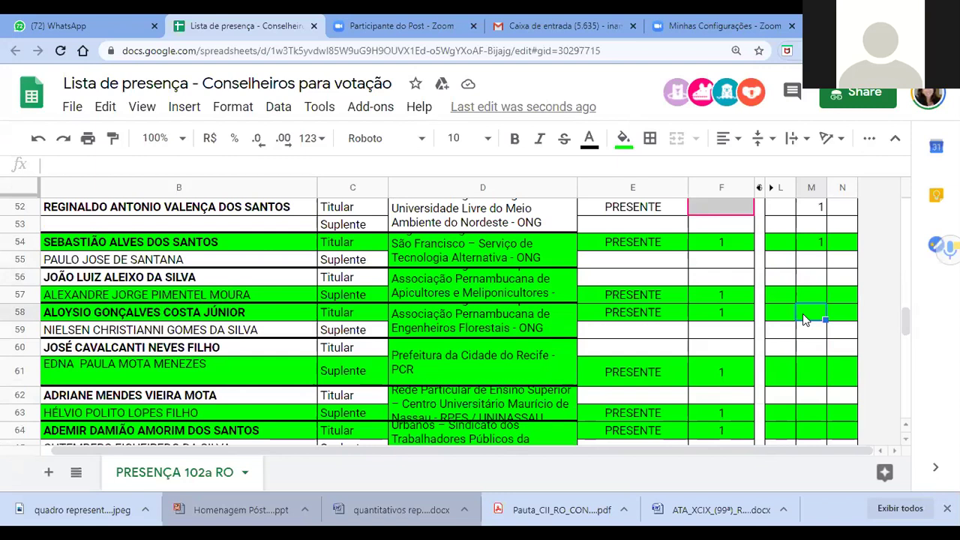
pyautogui.write('1')
pyautogui.press('Return')
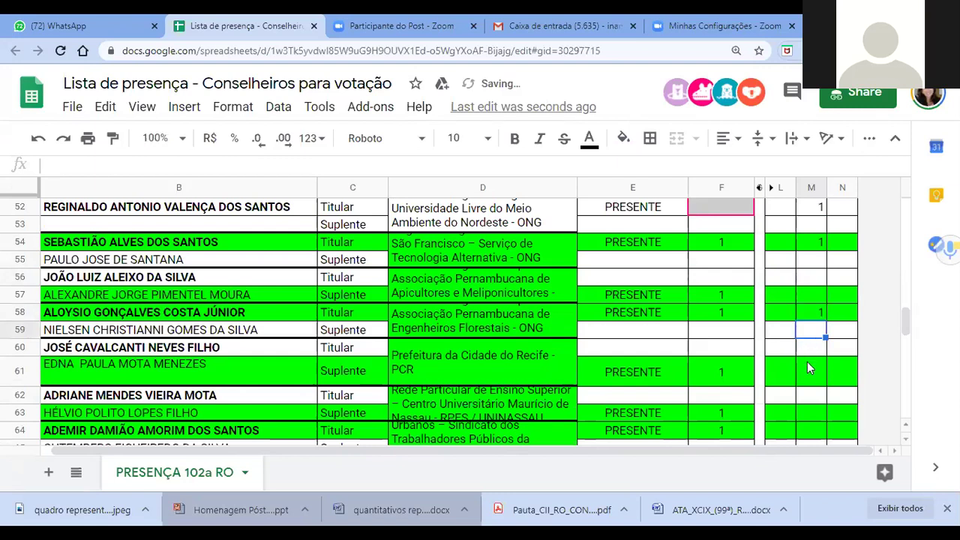
pyautogui.click(809, 369)
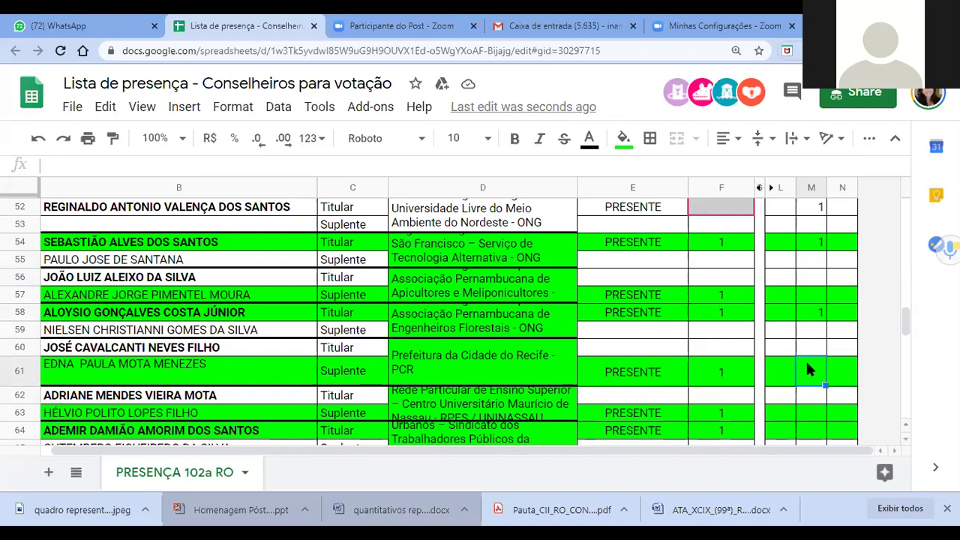
pyautogui.click(783, 377)
pyautogui.write('1')
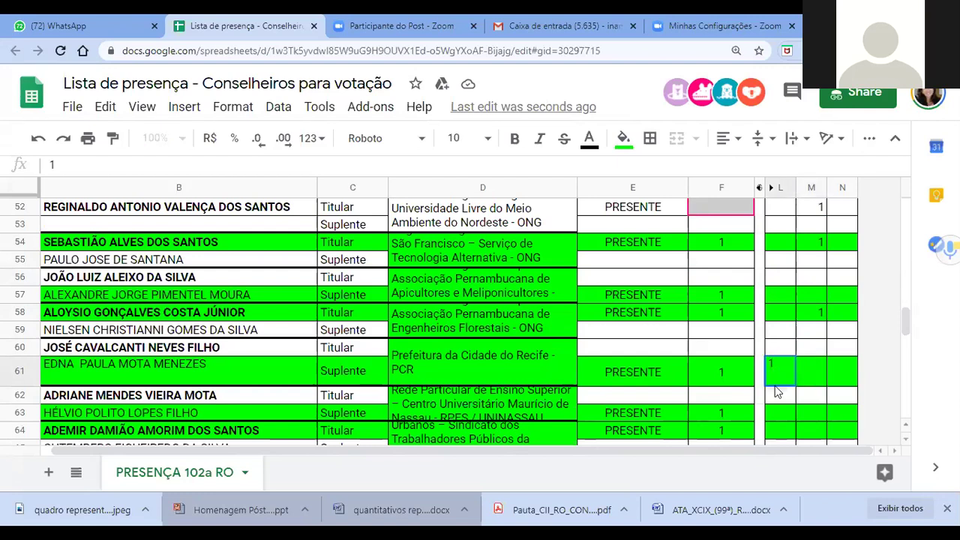
pyautogui.click(783, 415)
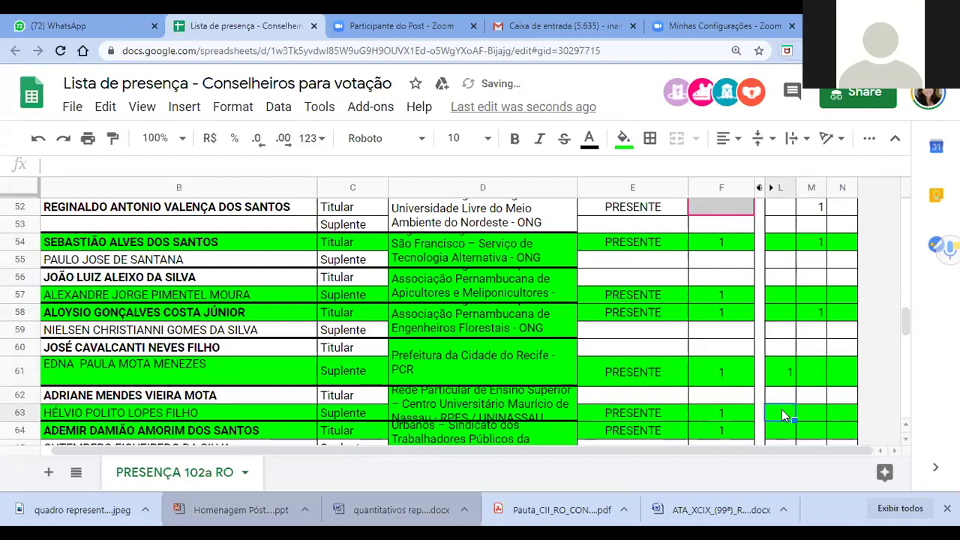
# Step: Record NÃO votes of 1 in column M for the UNINASSAU alternate (M63) and the Trabalhadores Públicos da Agricultura union full member (M64)
pyautogui.scroll(-2, 785, 414)
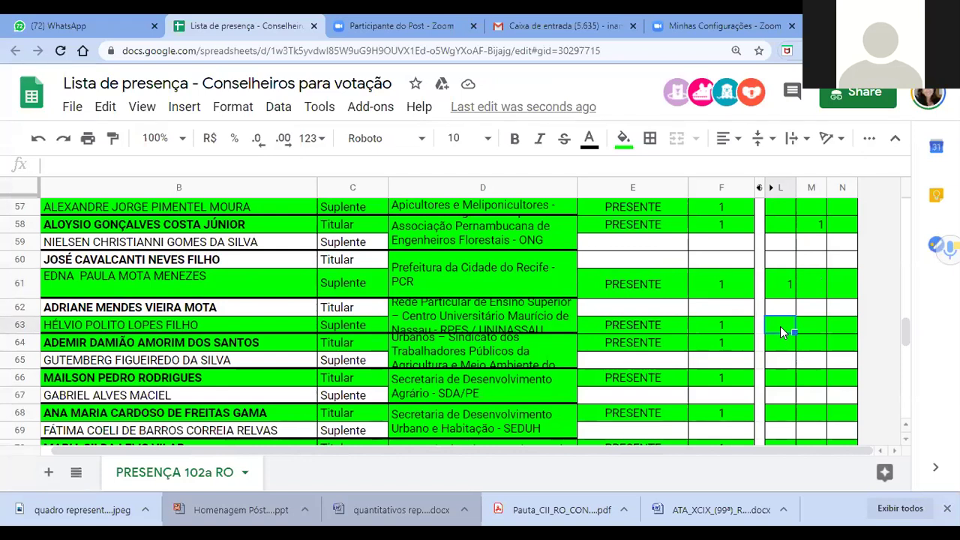
pyautogui.click(809, 328)
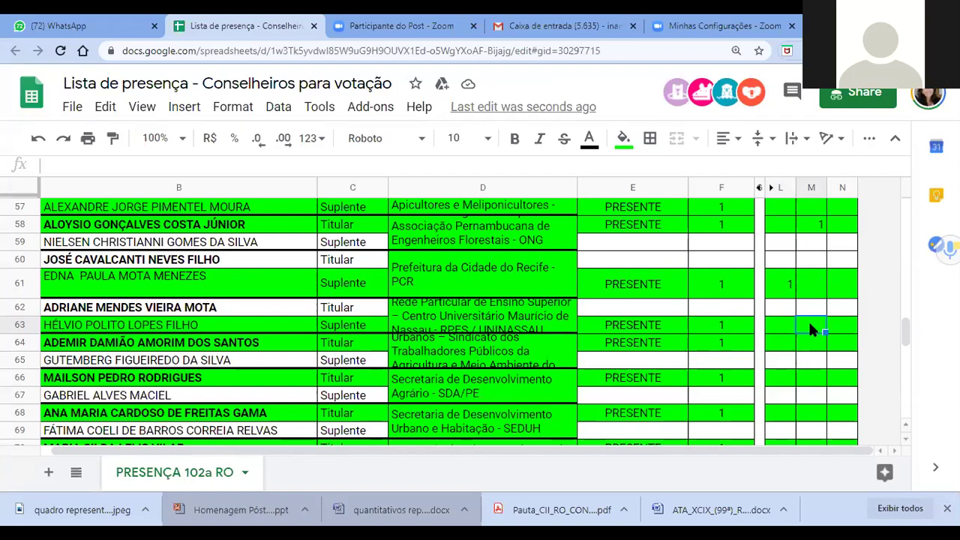
pyautogui.write('1')
pyautogui.click(779, 345)
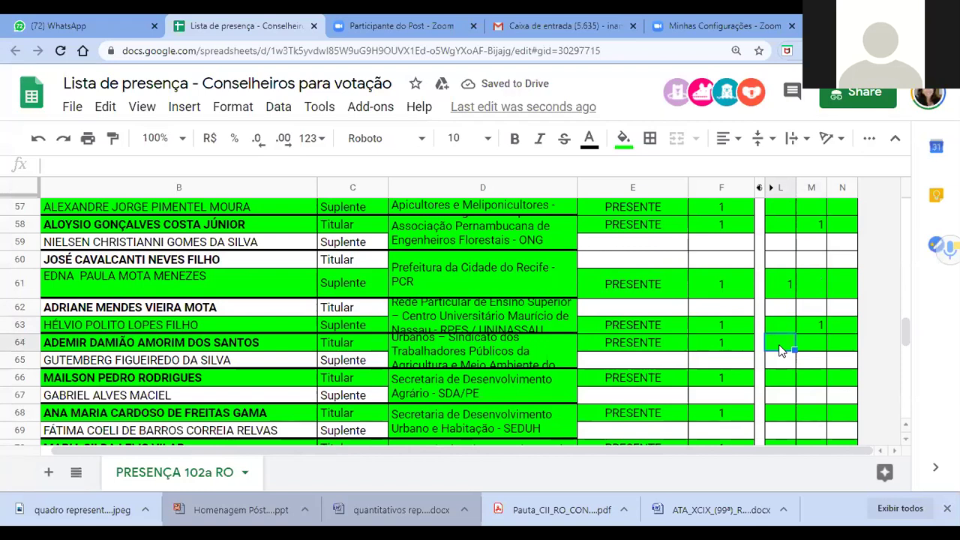
pyautogui.click(817, 346)
pyautogui.click(790, 346)
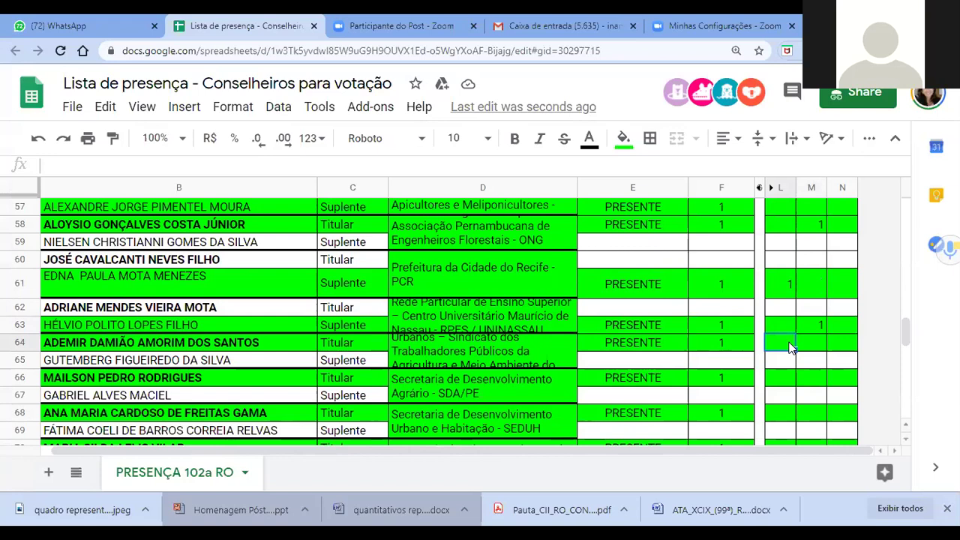
pyautogui.click(811, 346)
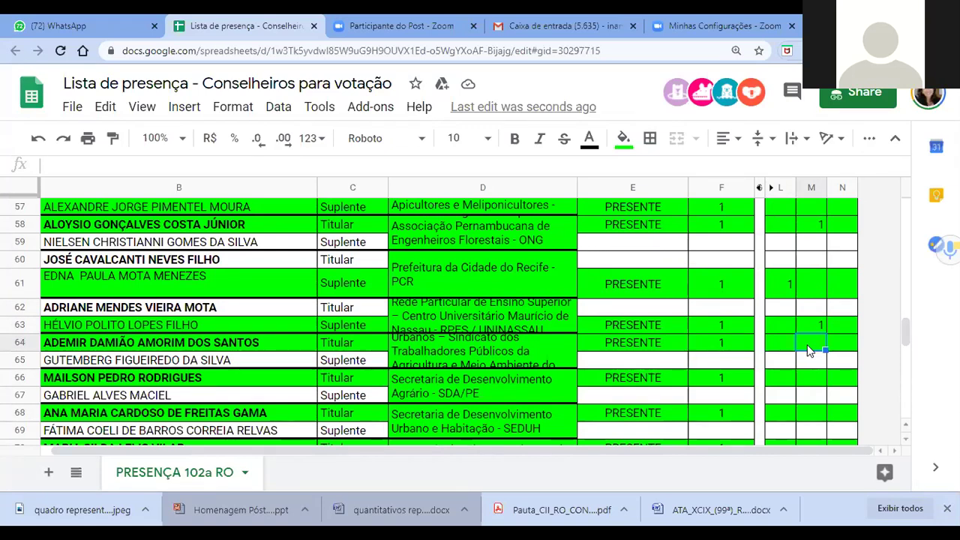
pyautogui.write('1')
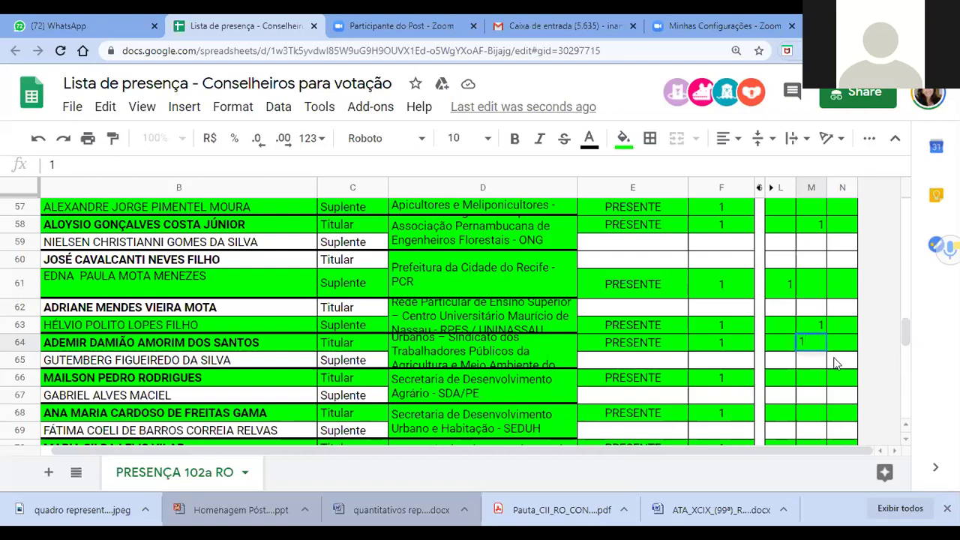
pyautogui.click(776, 379)
# Step: Fill in the skipped NÃO vote of 1 in column M for the Associação Pernambucana de Apicultores e Meliponicultores alternate (M57)
pyautogui.scroll(-1, 777, 382)
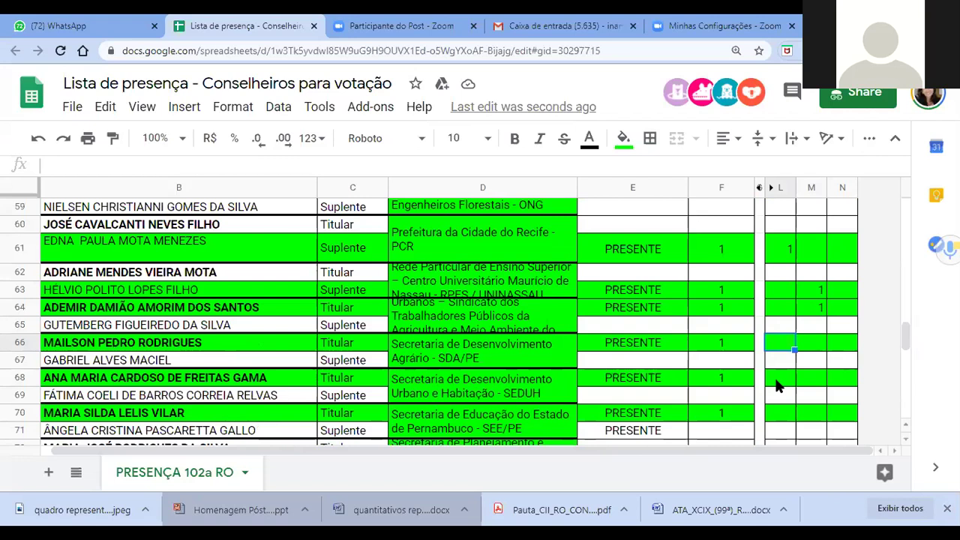
pyautogui.click(712, 327)
pyautogui.scroll(3, 712, 327)
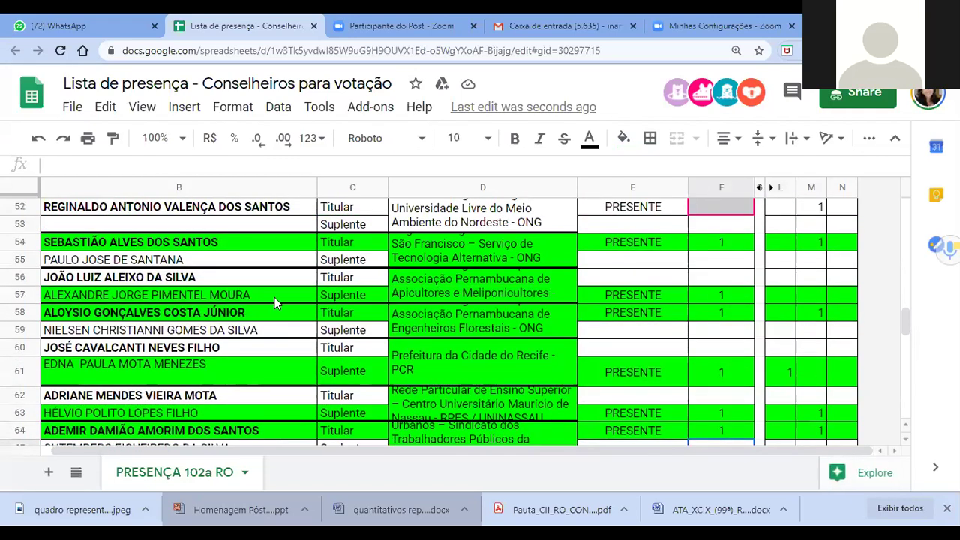
pyautogui.click(815, 295)
pyautogui.write('1')
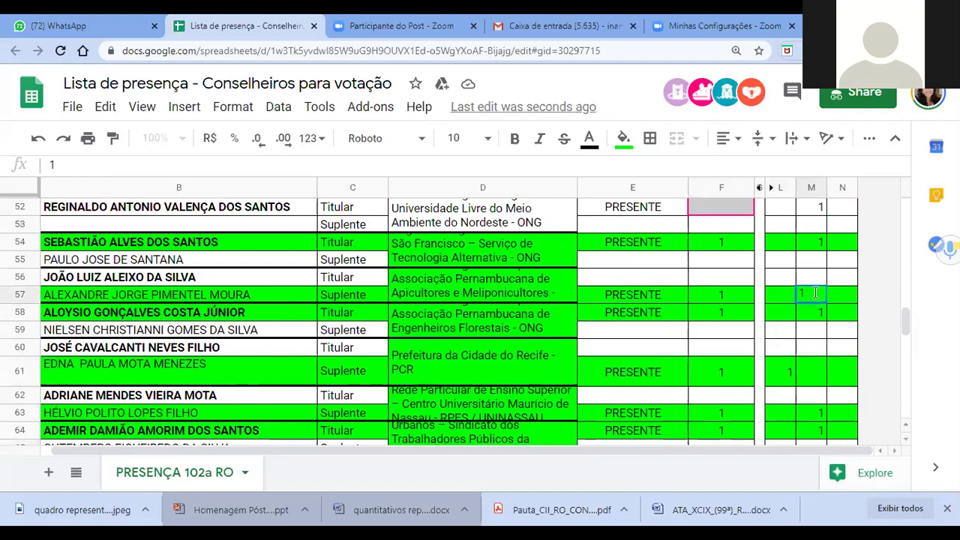
pyautogui.click(810, 351)
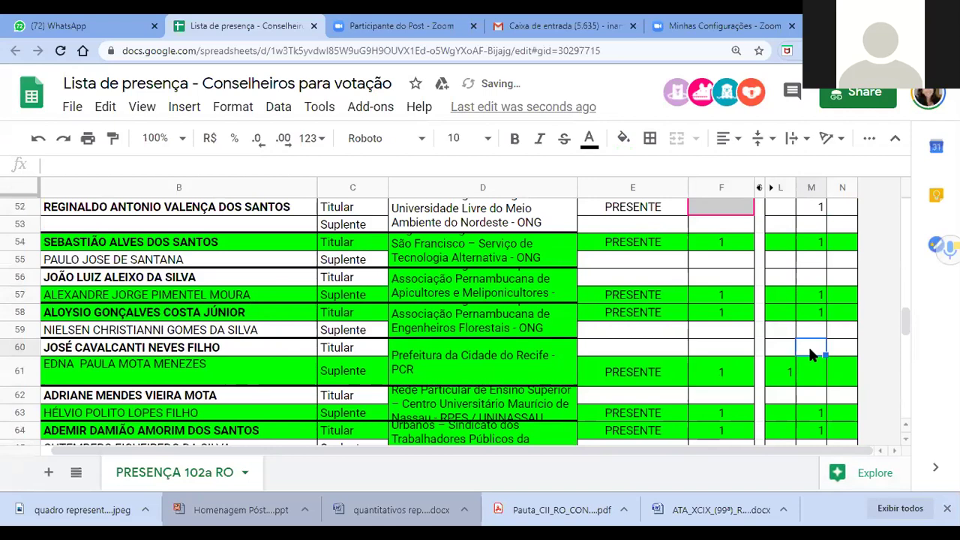
# Step: Record a NÃO vote of 1 in column M for the Secretaria de Desenvolvimento Agrário – SDA/PE full member (M66)
pyautogui.scroll(-2, 810, 354)
pyautogui.scroll(-2, 812, 353)
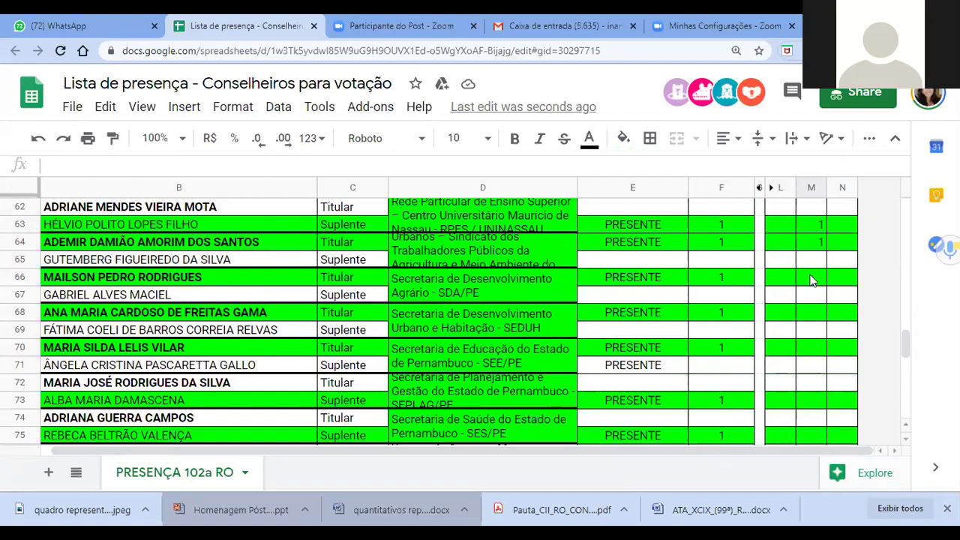
pyautogui.click(784, 277)
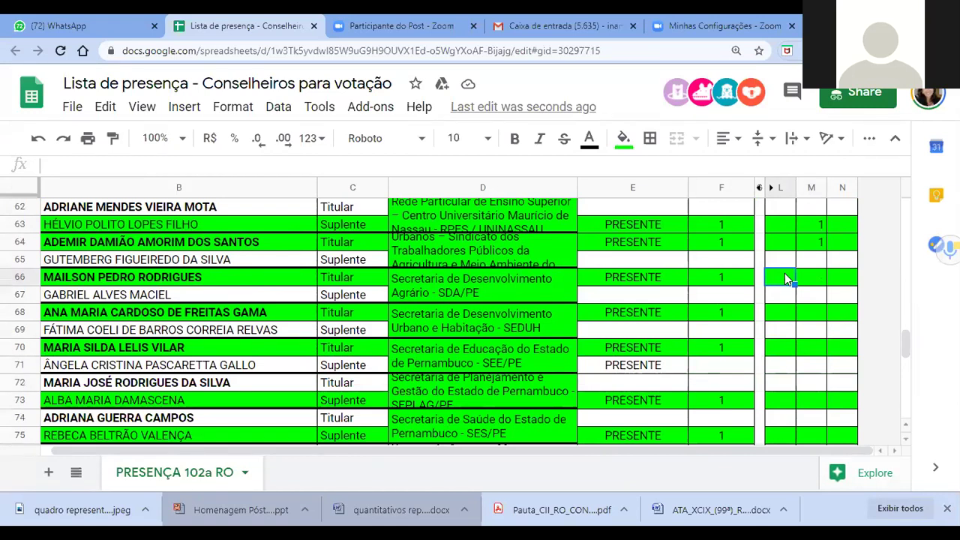
pyautogui.click(804, 275)
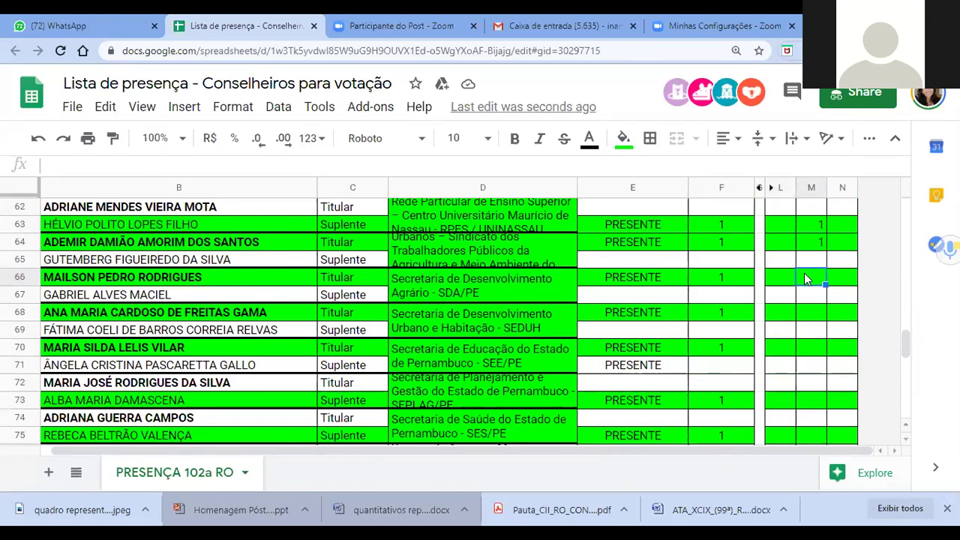
pyautogui.write('1')
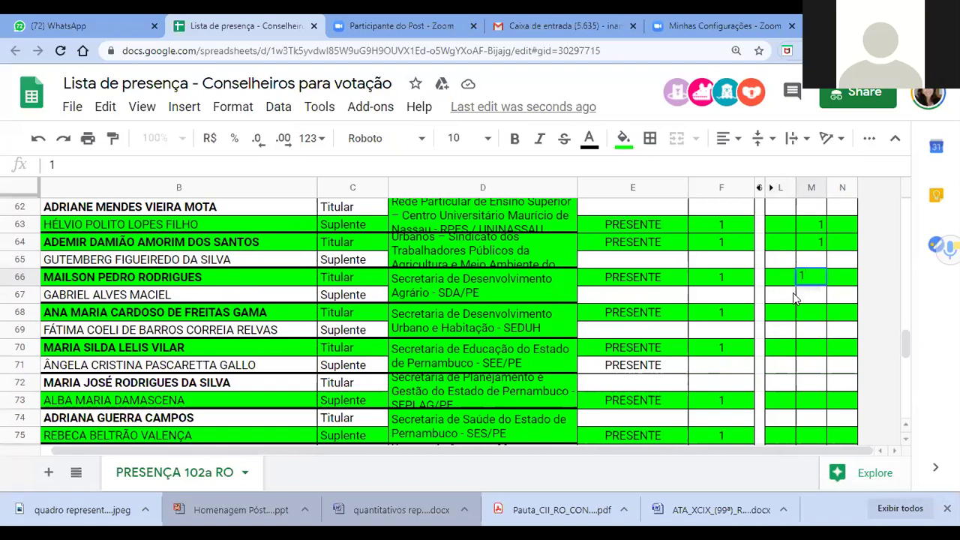
pyautogui.click(783, 312)
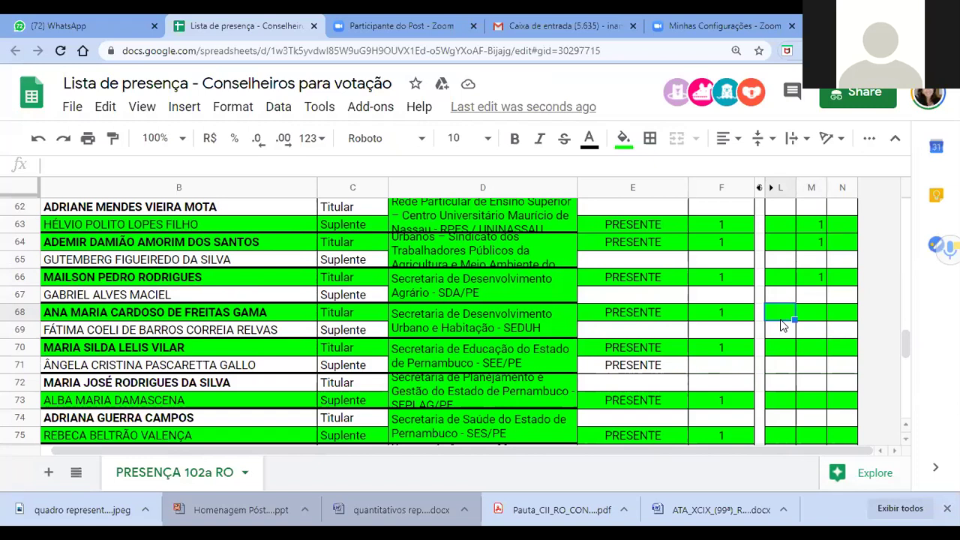
# Step: Record NÃO votes of 1 in column M for the SEDUH full member (M68) and the SEE/PE full member (M70)
pyautogui.click(802, 314)
pyautogui.write('1')
pyautogui.click(799, 352)
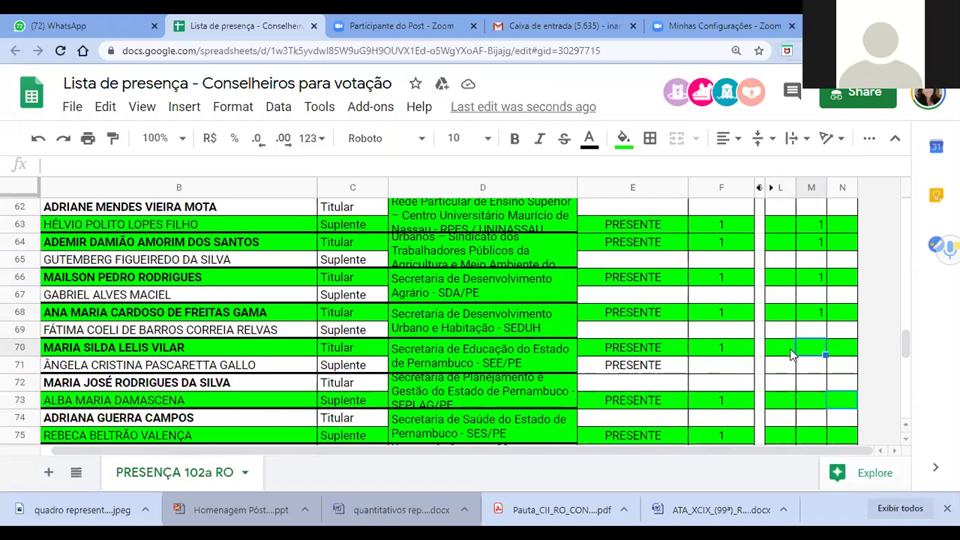
pyautogui.write('1')
pyautogui.click(793, 386)
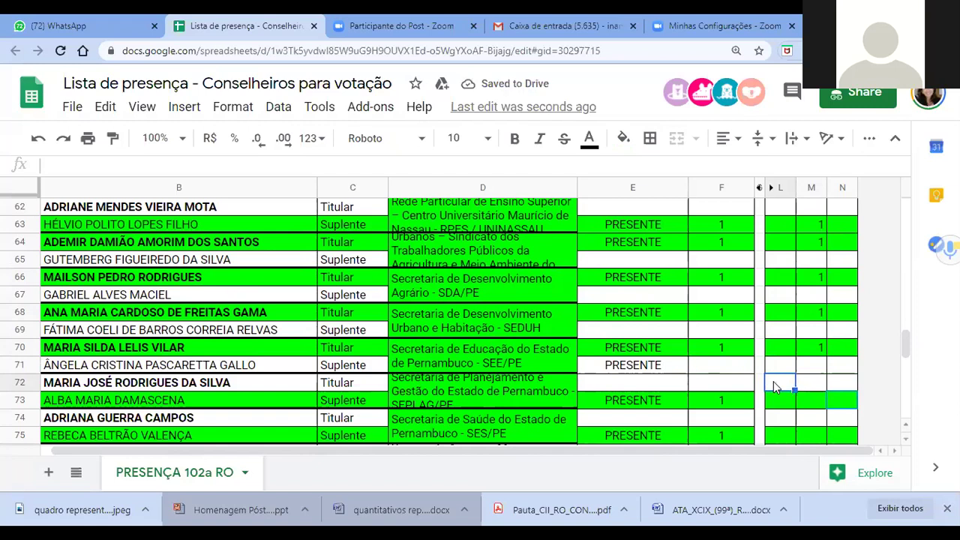
# Step: Record SIM votes of 1 in column L for the SES/PE alternate (L75) and the Rural – Administração Regional full member (L80)
pyautogui.scroll(-1, 795, 390)
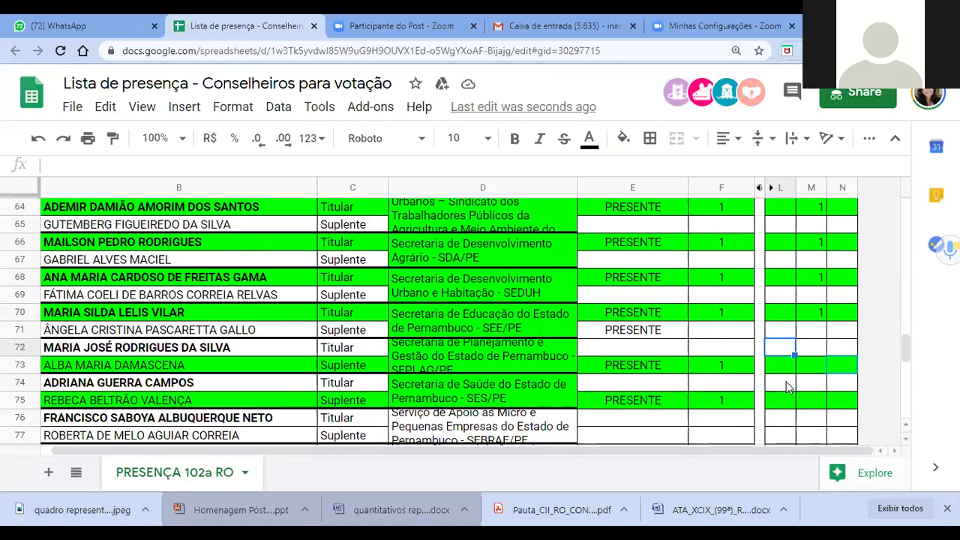
pyautogui.click(778, 372)
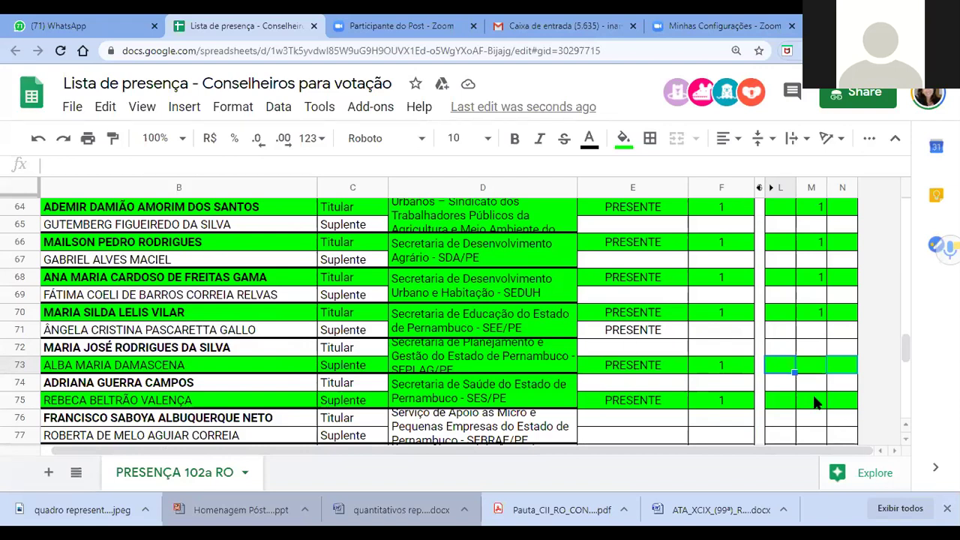
pyautogui.click(773, 403)
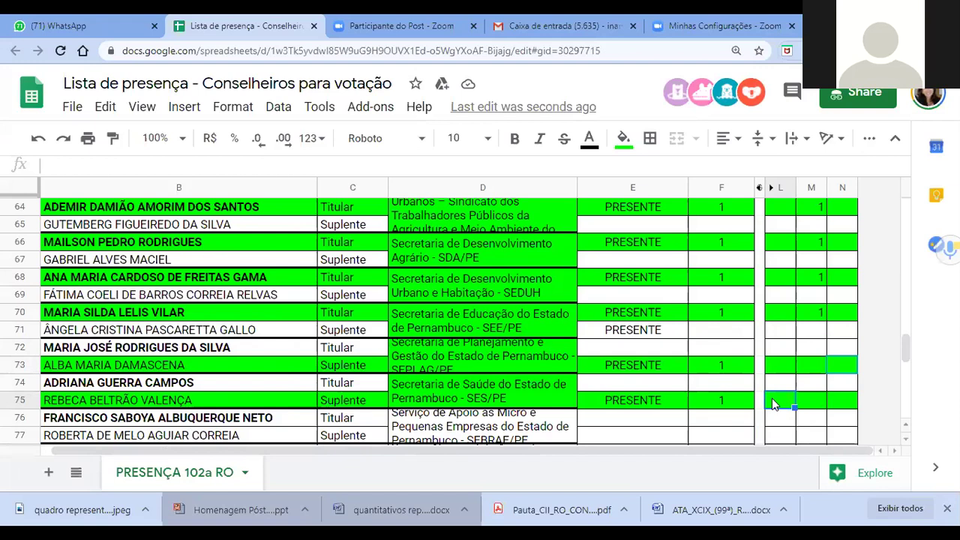
pyautogui.write('1')
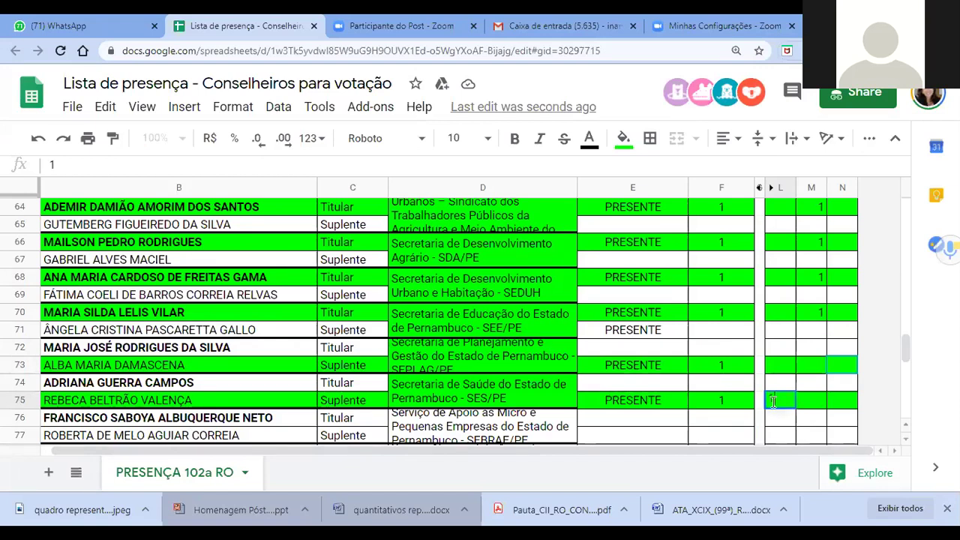
pyautogui.press('Return')
pyautogui.scroll(-2, 779, 424)
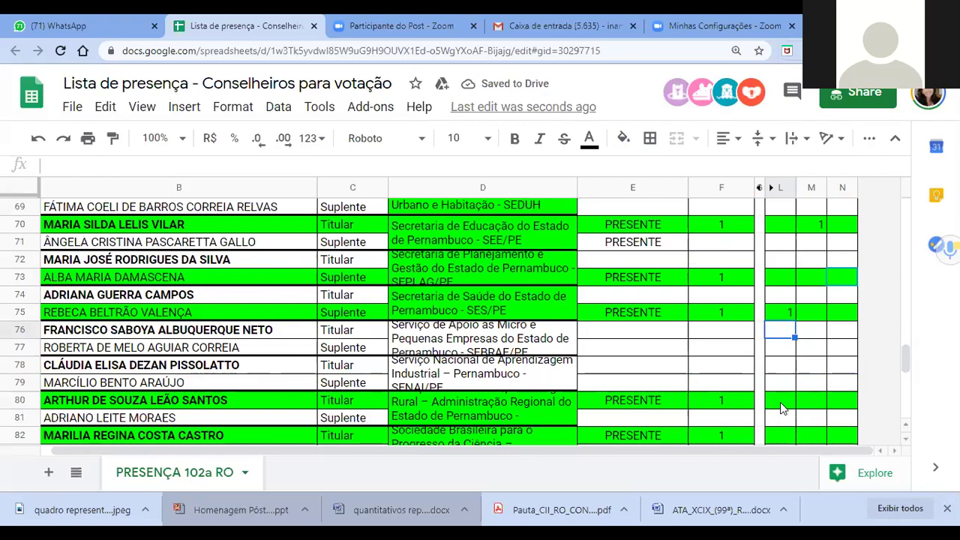
pyautogui.click(780, 403)
pyautogui.write('1')
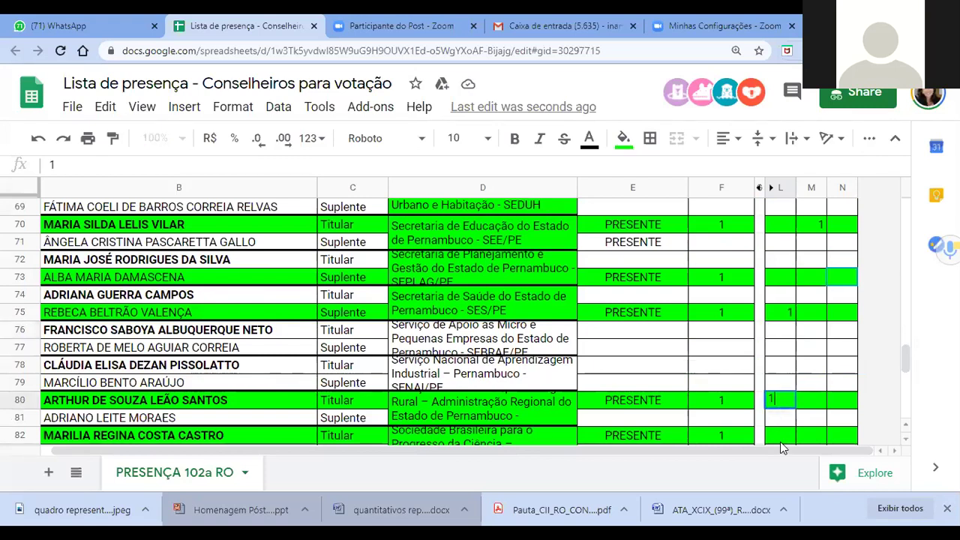
pyautogui.click(782, 437)
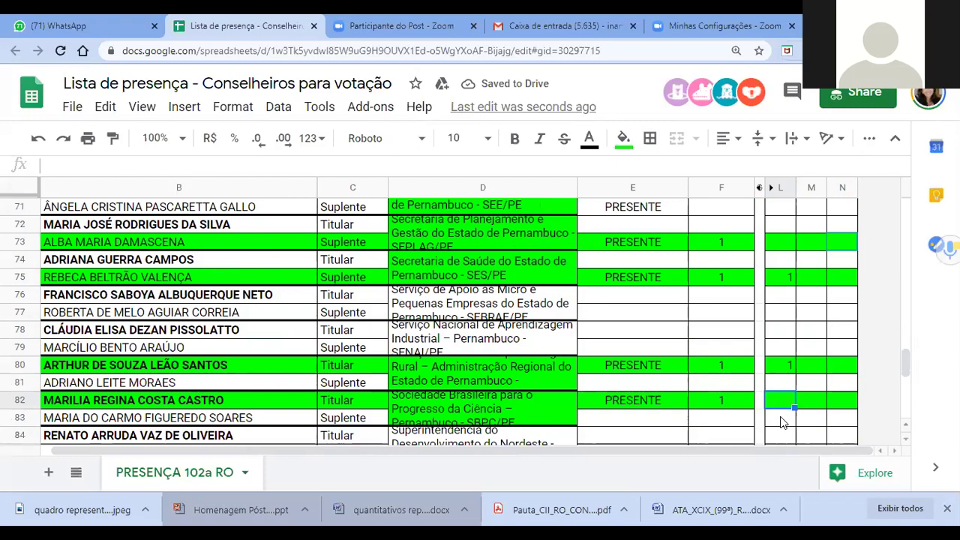
# Step: Record NÃO votes of 1 in column M for the SBPC/PE full member (M82) and the UFPE full member (M88)
pyautogui.click(815, 402)
pyautogui.write('1')
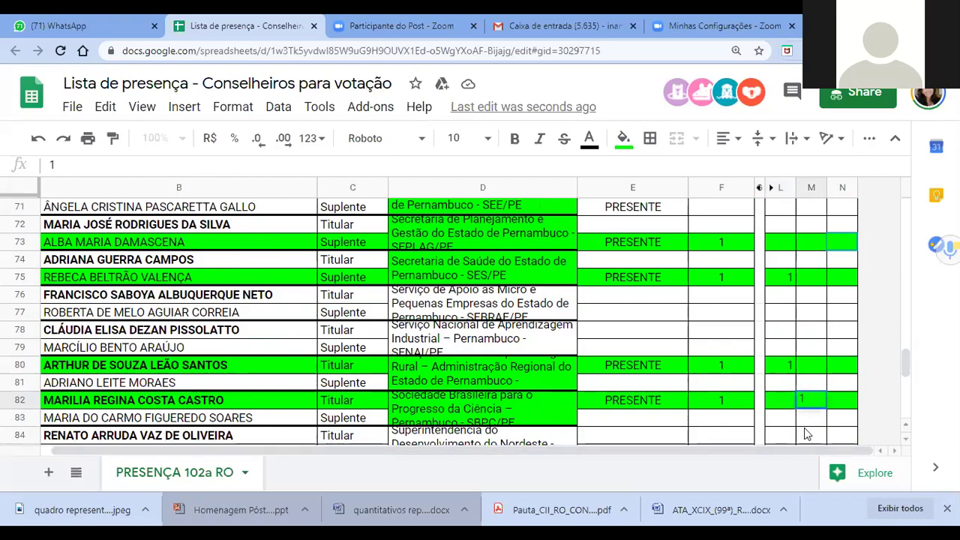
pyautogui.click(806, 433)
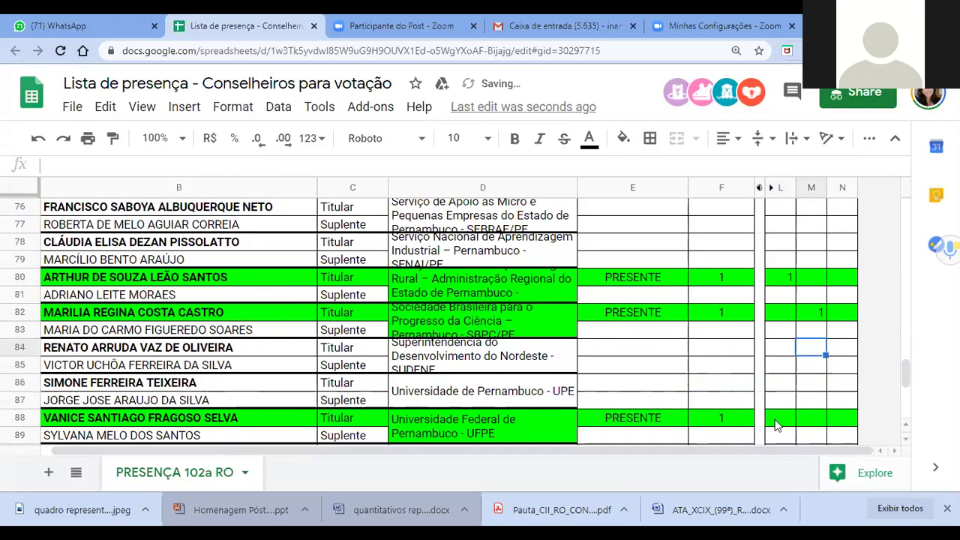
pyautogui.click(778, 405)
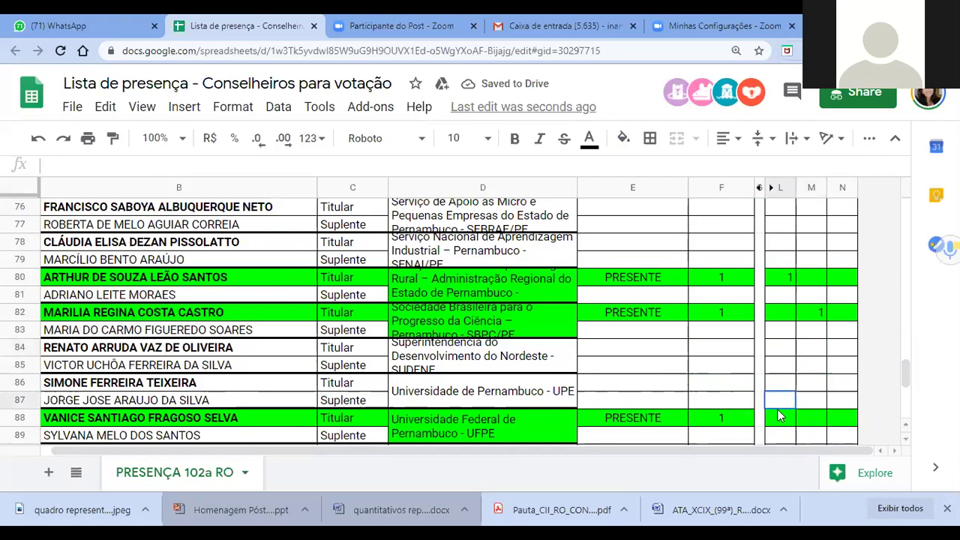
pyautogui.scroll(-1, 780, 414)
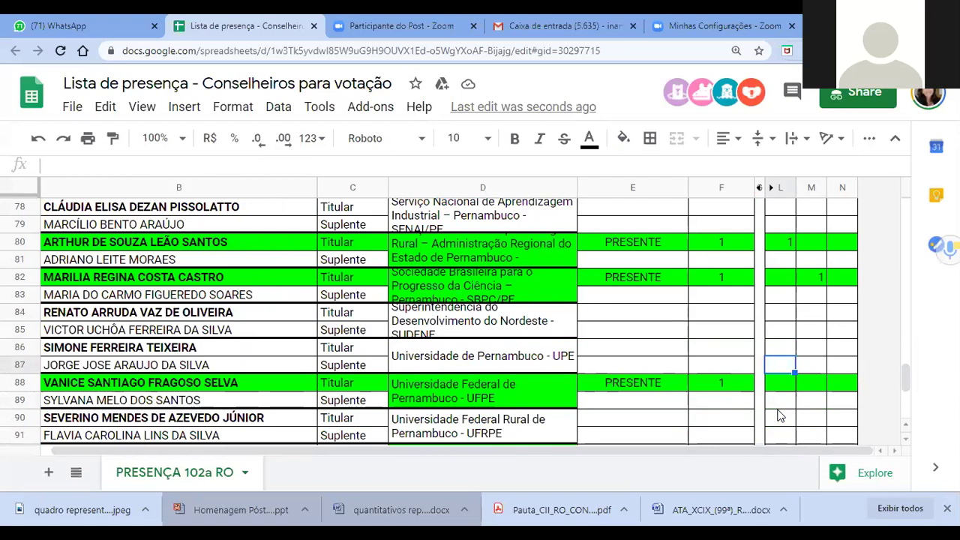
pyautogui.click(818, 384)
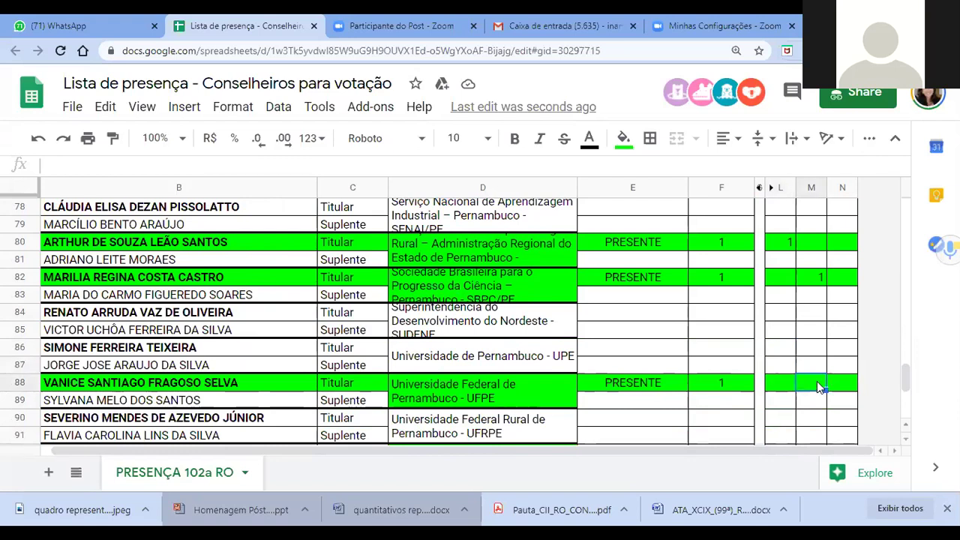
pyautogui.write('1')
pyautogui.click(819, 419)
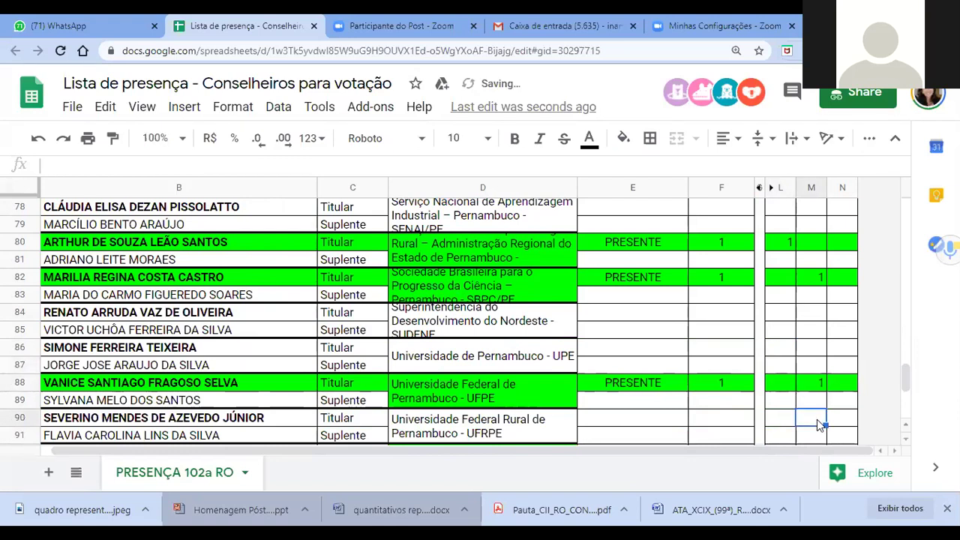
# Step: Record a SIM vote of 1 in column L for the ABES/SEPE alternate (L99)
pyautogui.scroll(-2, 819, 424)
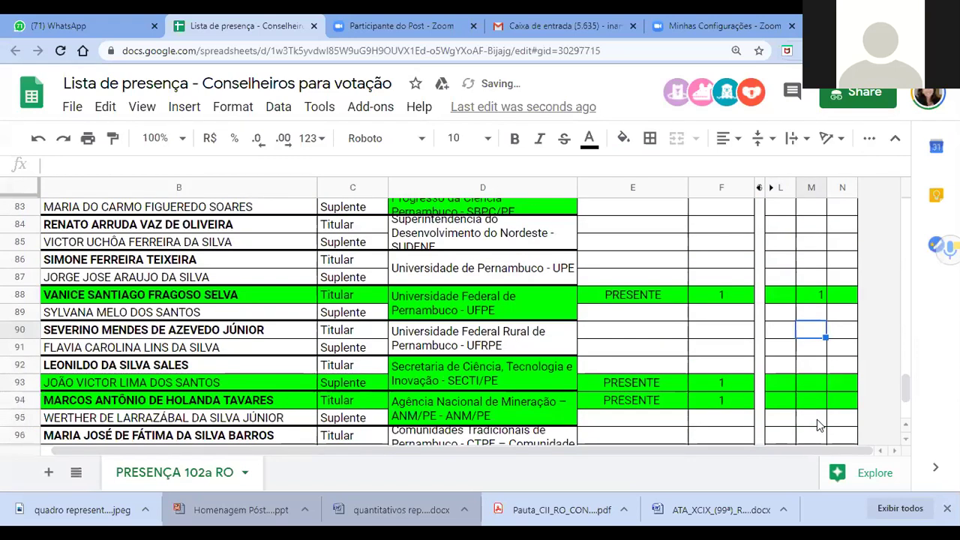
pyautogui.click(786, 390)
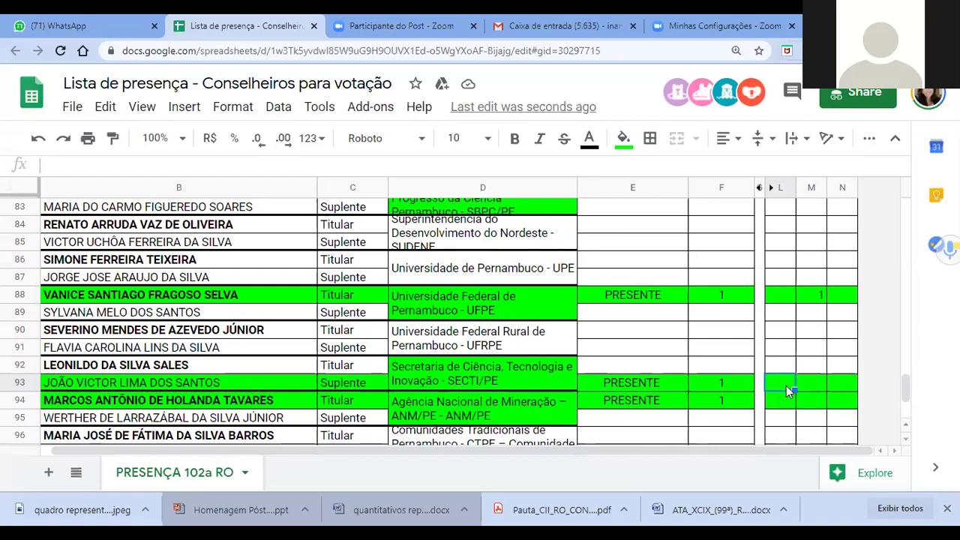
pyautogui.click(785, 398)
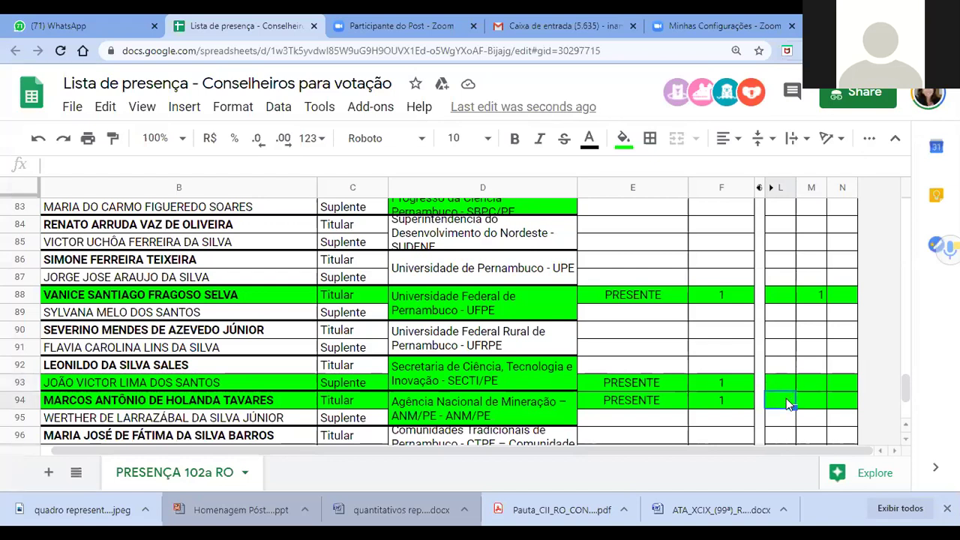
pyautogui.scroll(-1, 787, 401)
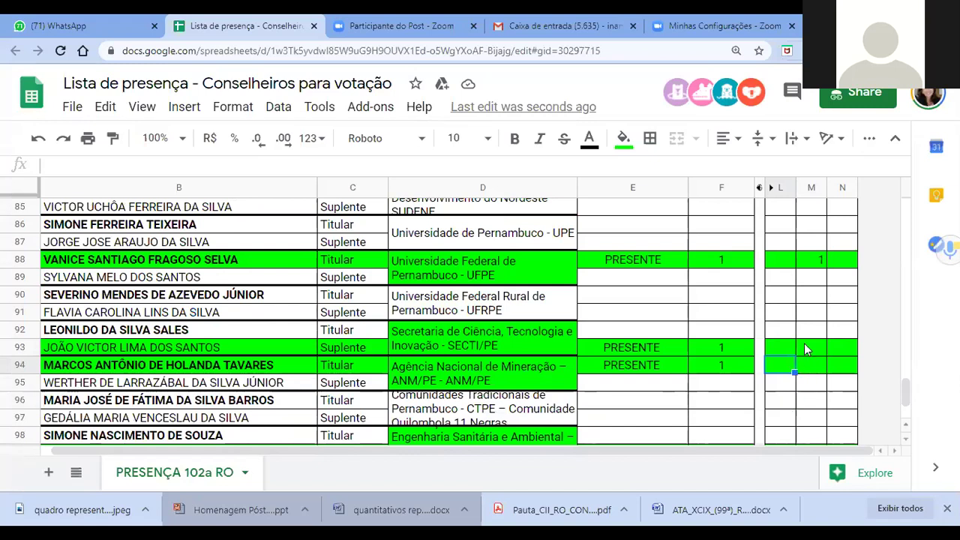
pyautogui.scroll(-1, 806, 349)
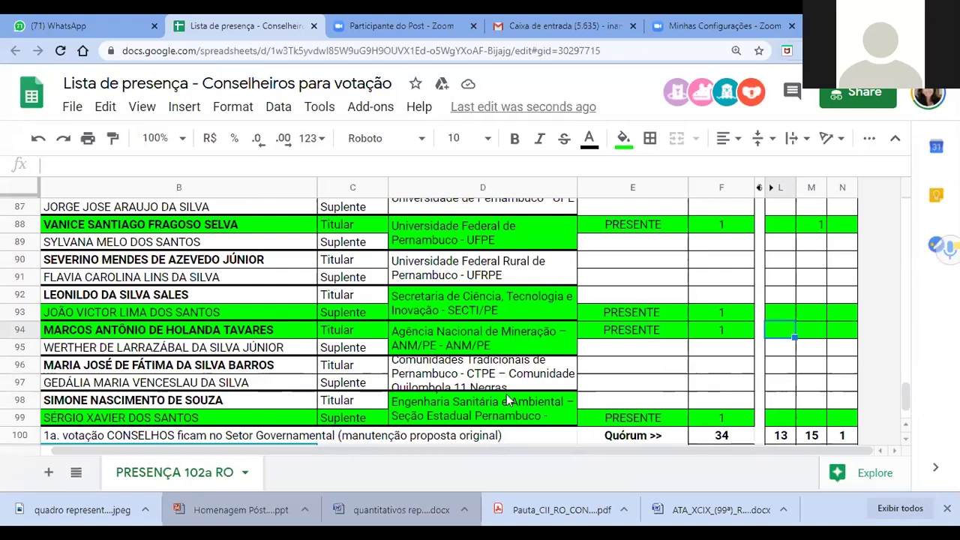
pyautogui.scroll(-1, 521, 383)
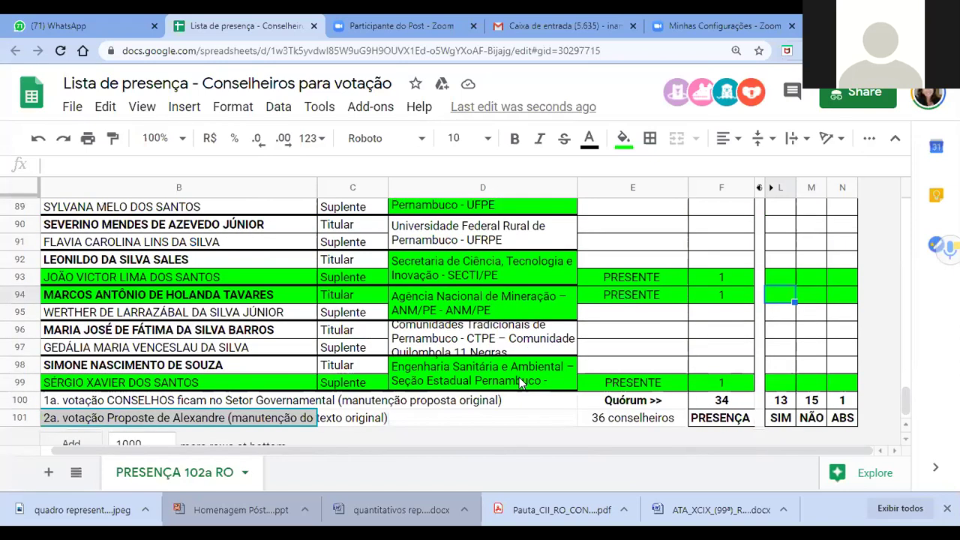
pyautogui.click(508, 367)
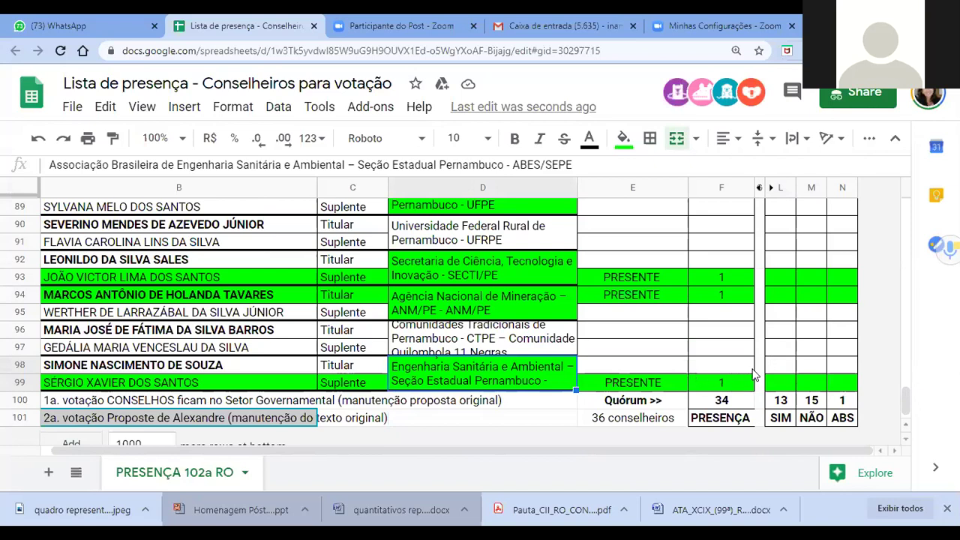
pyautogui.click(781, 383)
pyautogui.write('1')
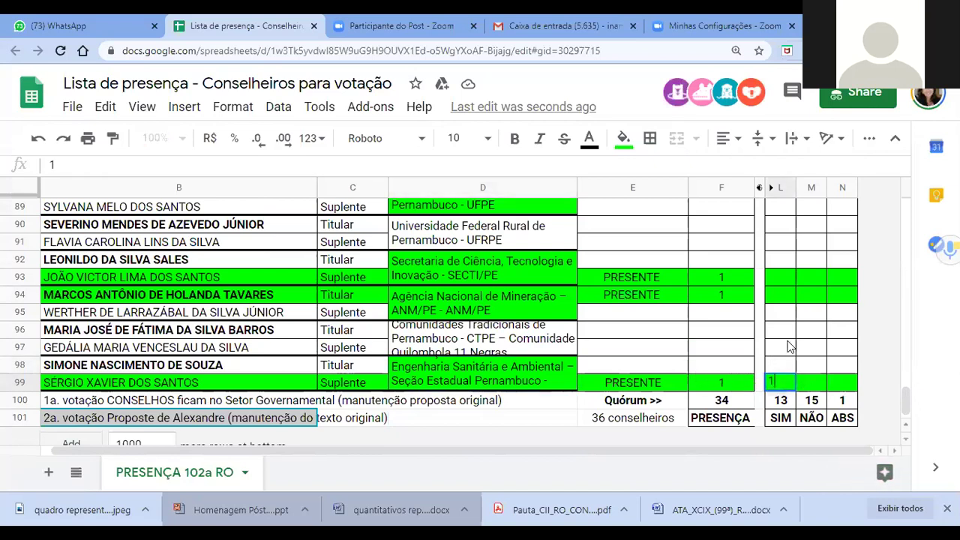
pyautogui.click(786, 343)
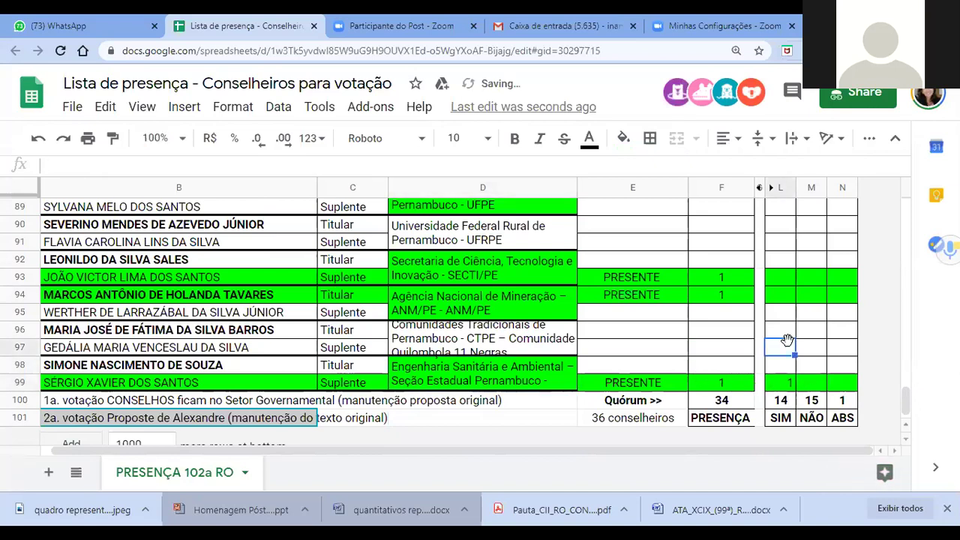
# Step: Review the votes in columns L to N from the top of the member list down to the totals row
pyautogui.scroll(5, 787, 343)
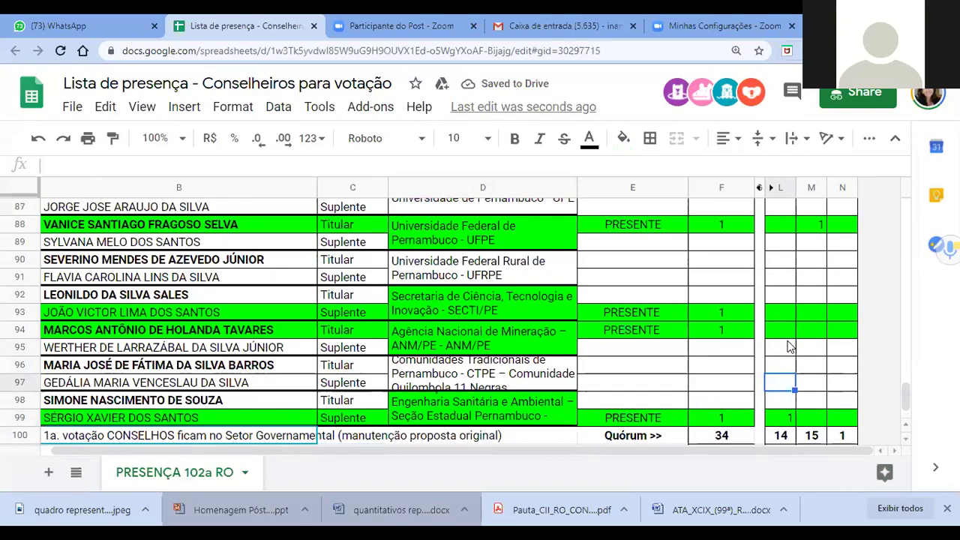
pyautogui.scroll(10, 787, 347)
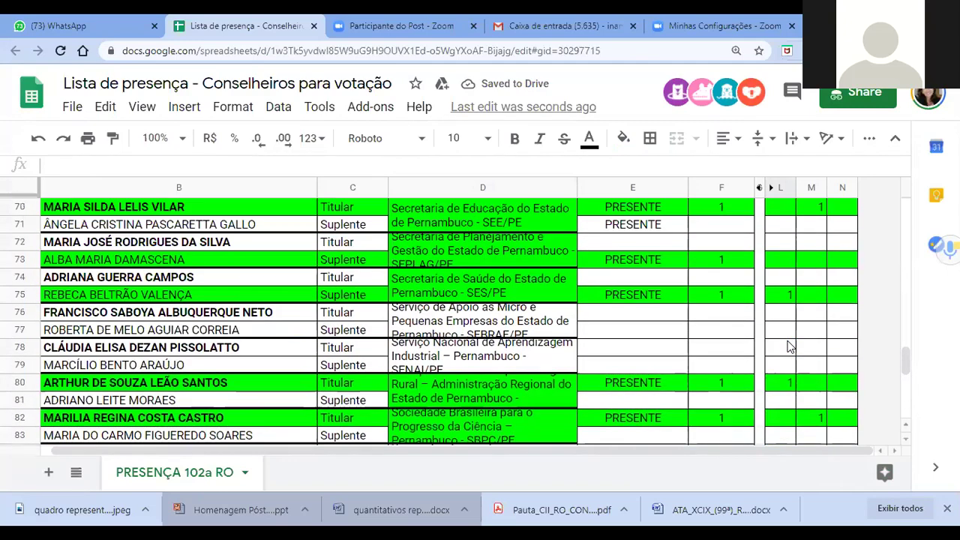
pyautogui.scroll(13, 787, 346)
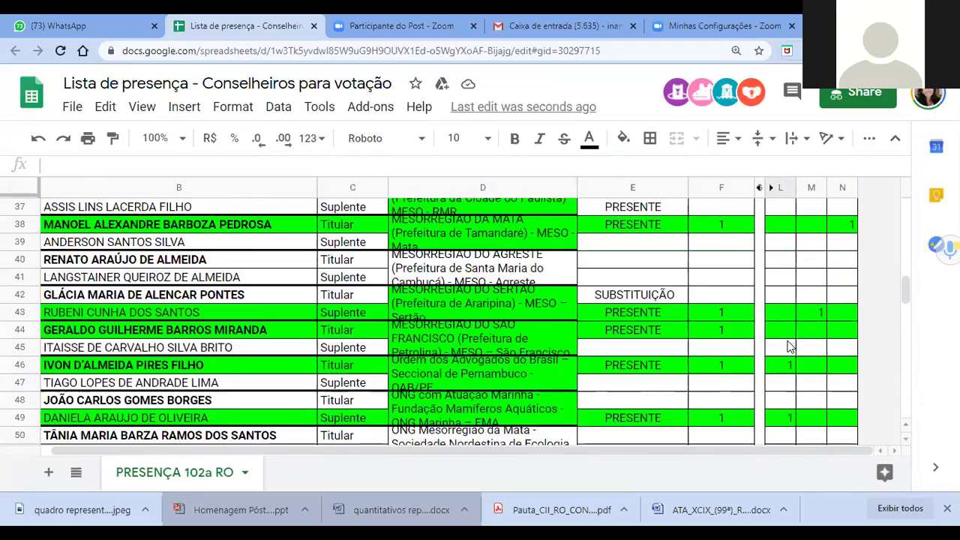
pyautogui.scroll(4, 787, 347)
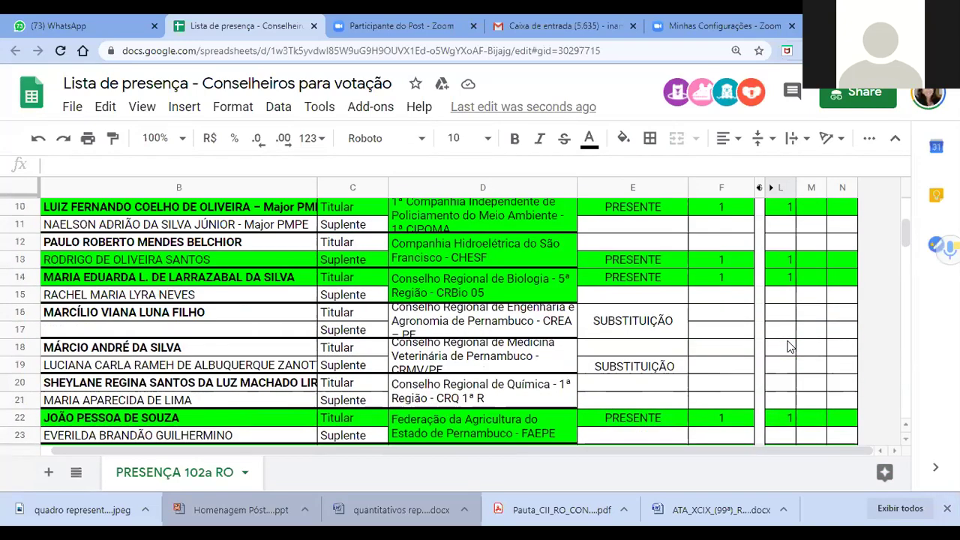
pyautogui.scroll(-1, 788, 347)
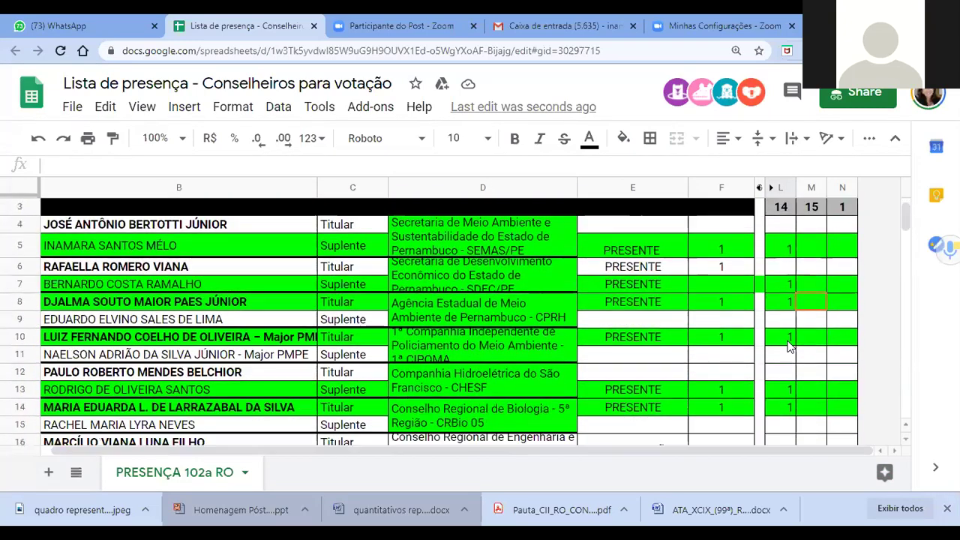
pyautogui.scroll(-1, 788, 346)
pyautogui.scroll(-7, 787, 347)
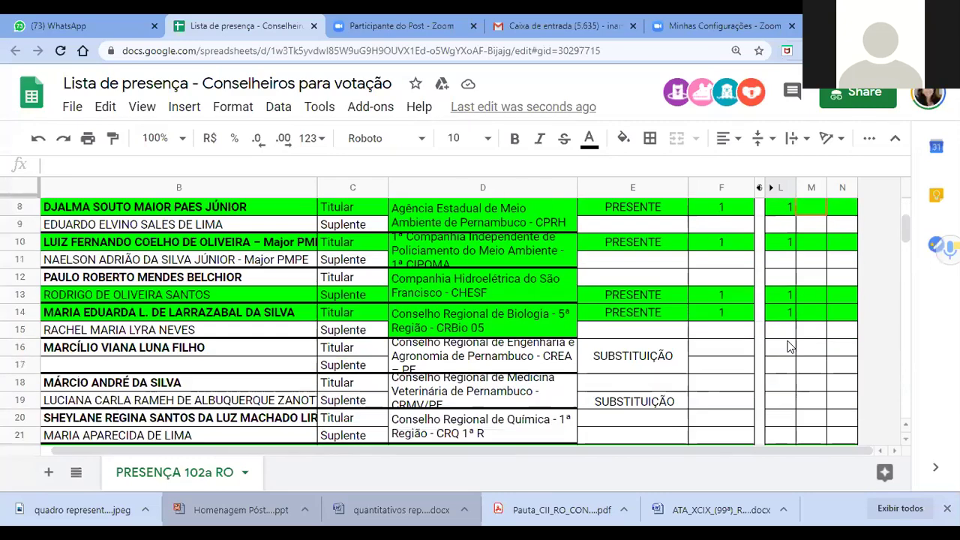
pyautogui.scroll(-8, 787, 346)
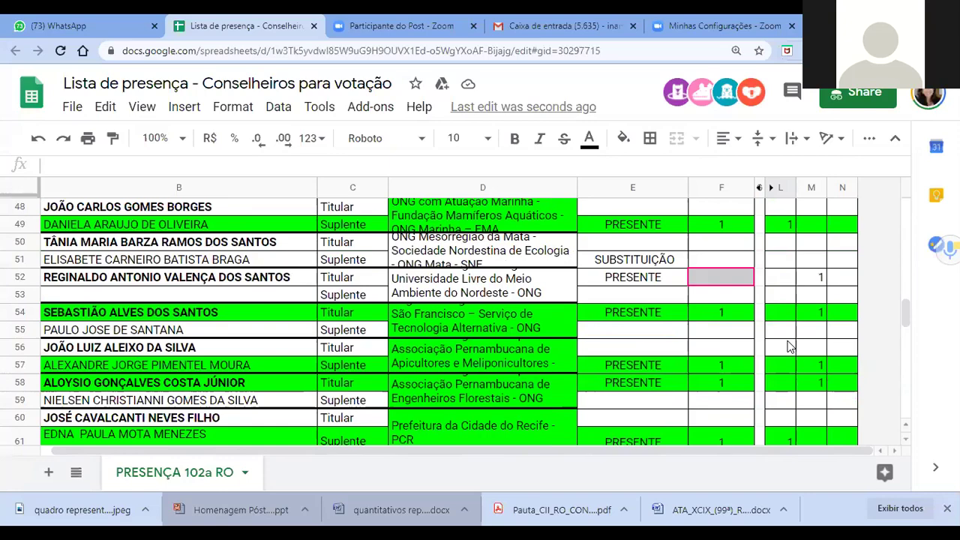
pyautogui.scroll(-9, 787, 347)
pyautogui.scroll(-4, 787, 346)
pyautogui.scroll(3, 788, 347)
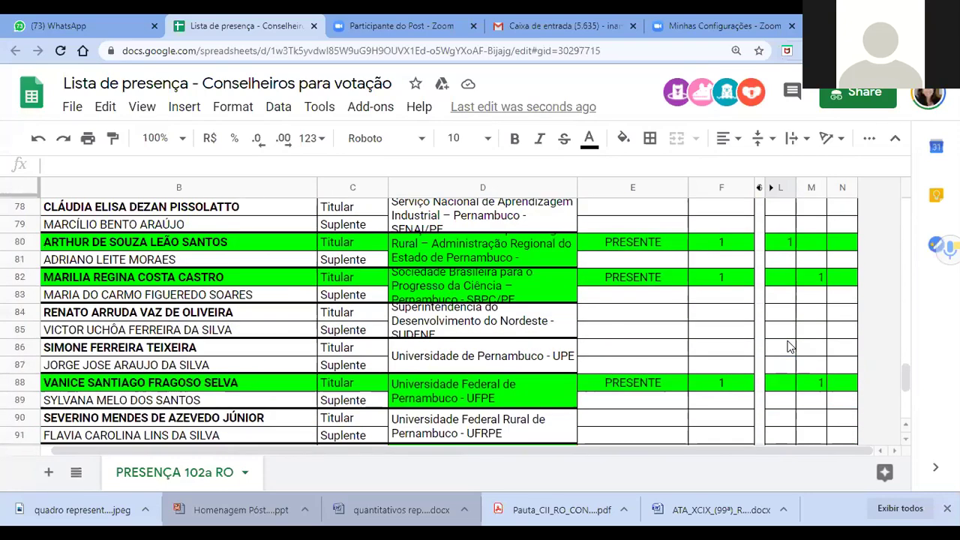
pyautogui.scroll(-2, 787, 346)
pyautogui.scroll(-2, 787, 346)
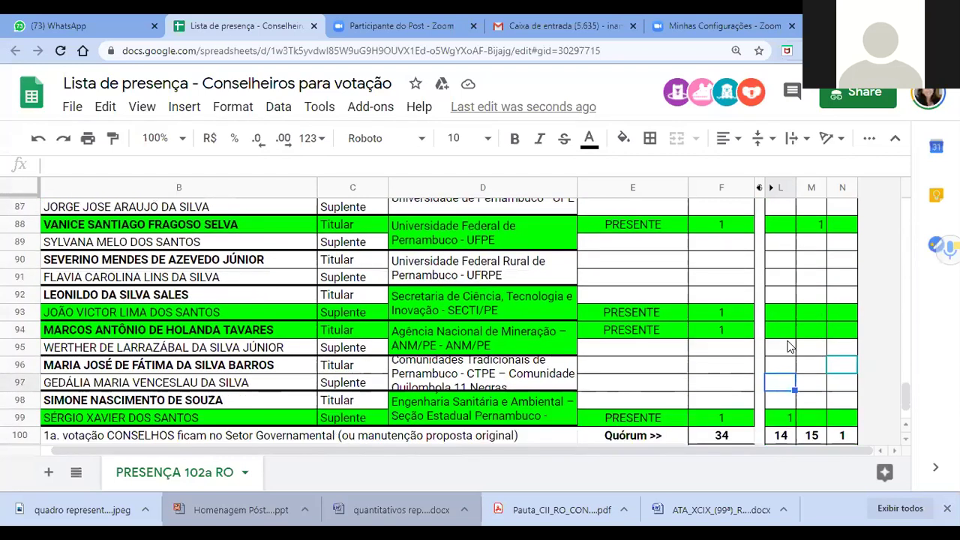
# Step: Clear the SIM vote of the ABES/SEPE alternate in L99 and select the NÃO cell in the same row (M99)
pyautogui.click(783, 365)
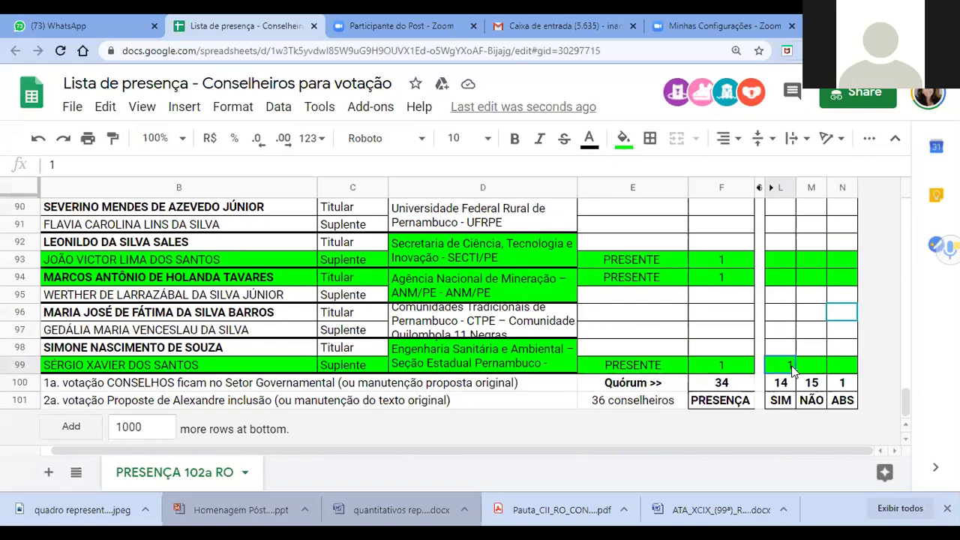
pyautogui.press('Delete')
pyautogui.click(813, 367)
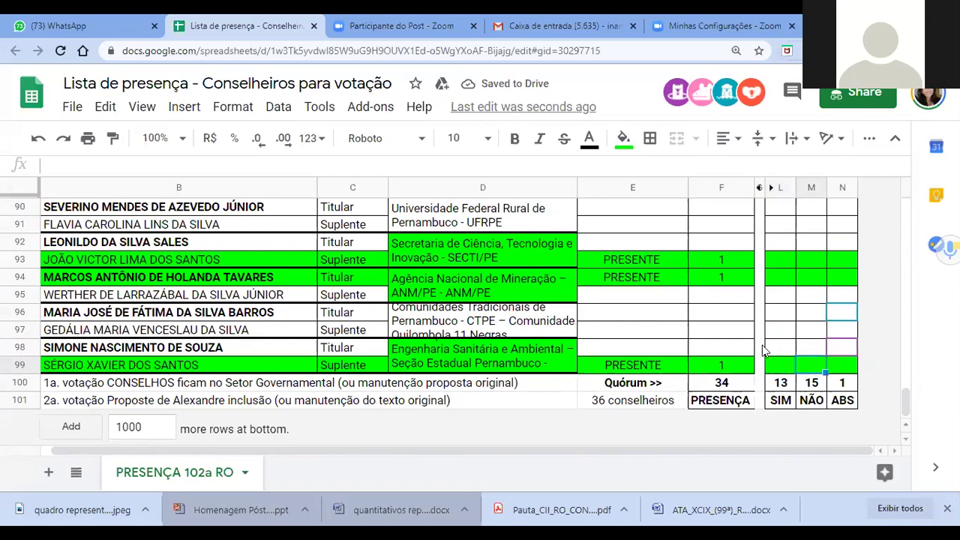
# Step: Check the present members' rows for missing votes in columns L to N, upward from the totals row and back down
pyautogui.scroll(1, 763, 350)
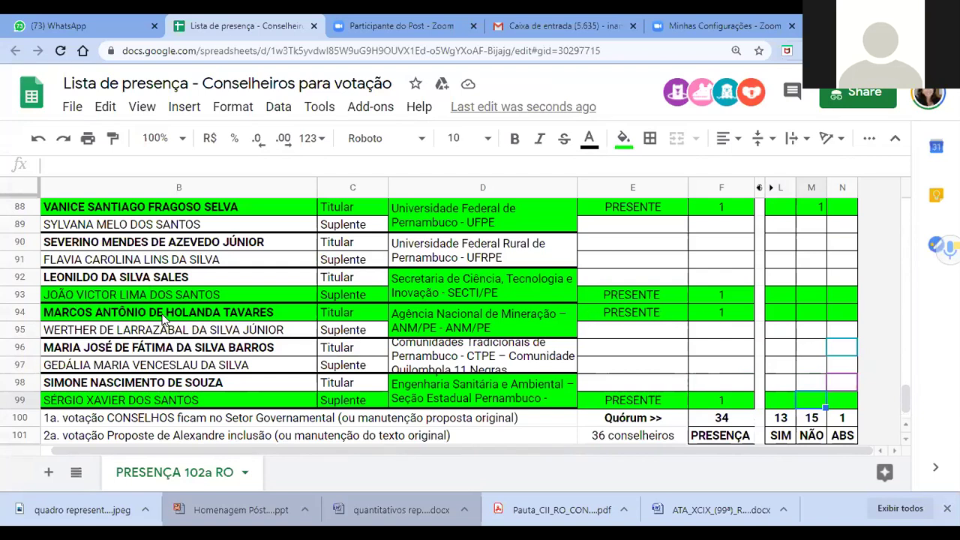
pyautogui.scroll(-1, 384, 358)
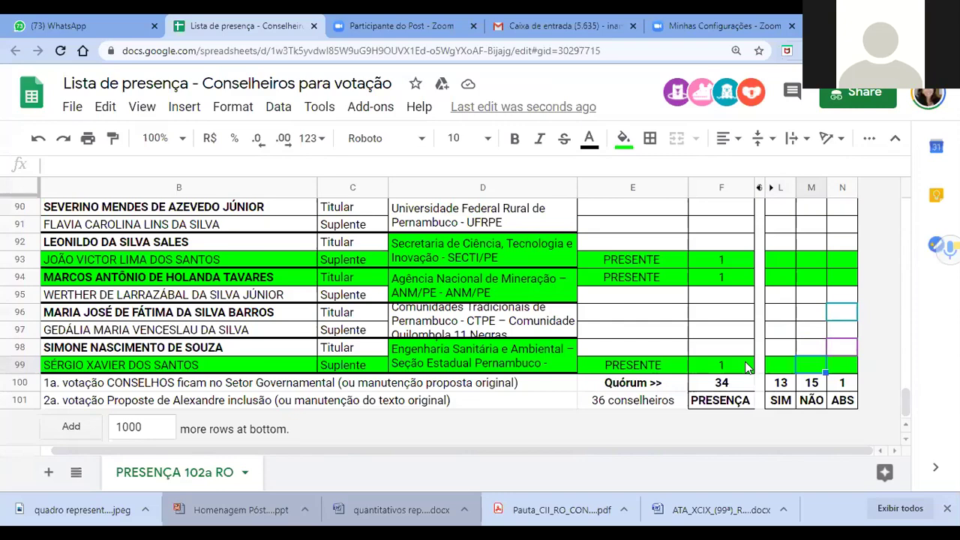
pyautogui.scroll(5, 750, 366)
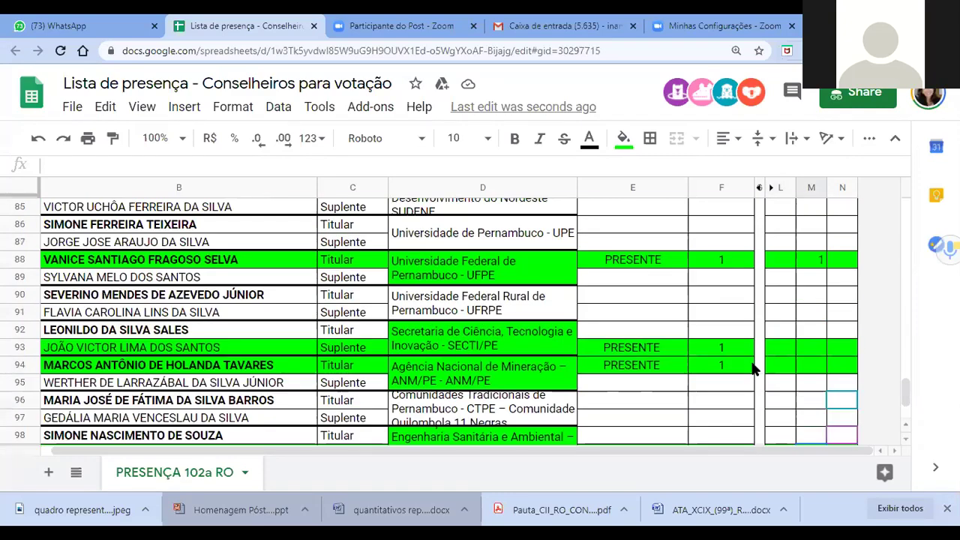
pyautogui.scroll(7, 750, 359)
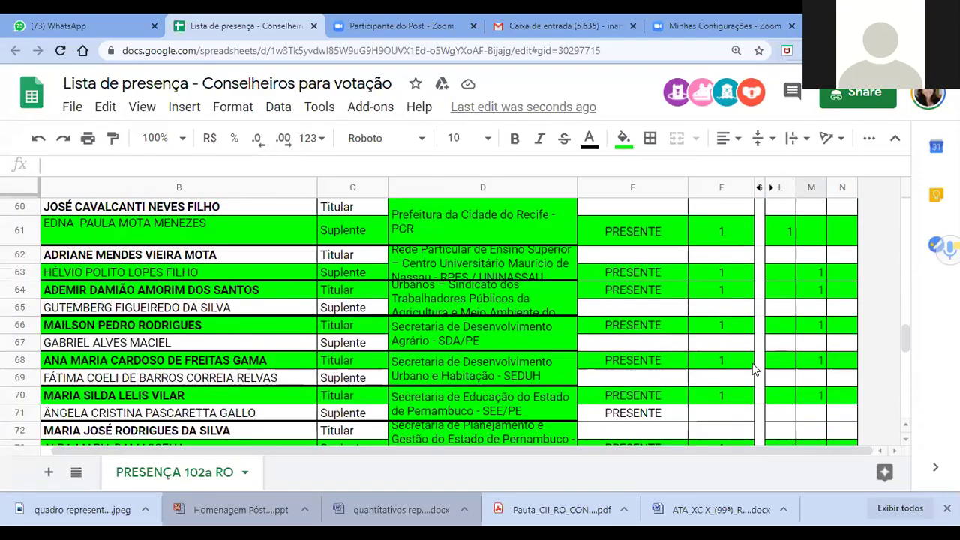
pyautogui.scroll(10, 754, 369)
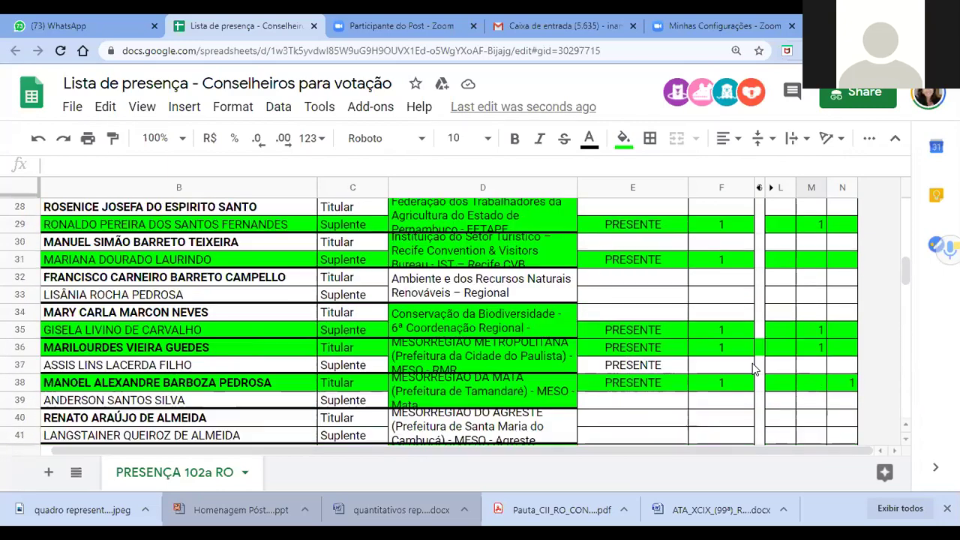
pyautogui.scroll(2, 752, 363)
pyautogui.scroll(-5, 752, 363)
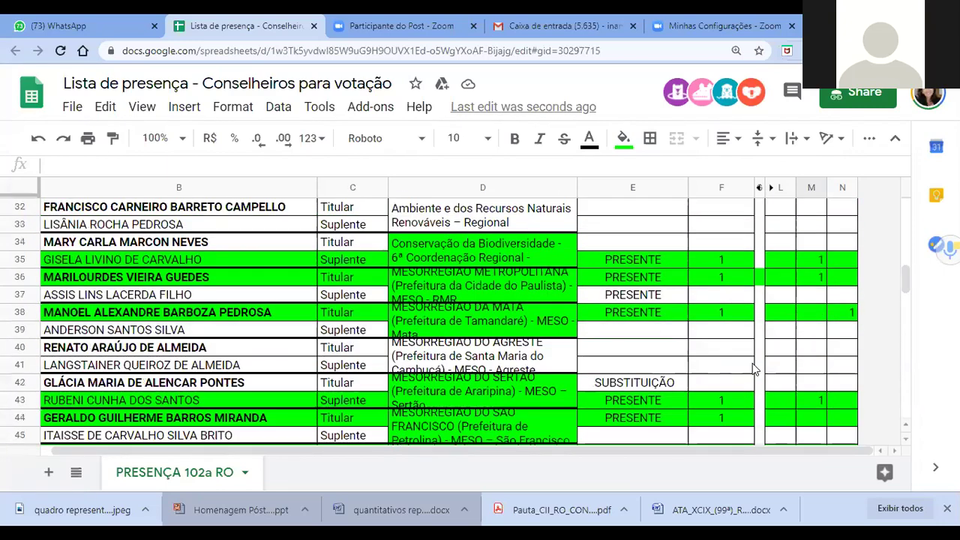
pyautogui.scroll(-4, 754, 369)
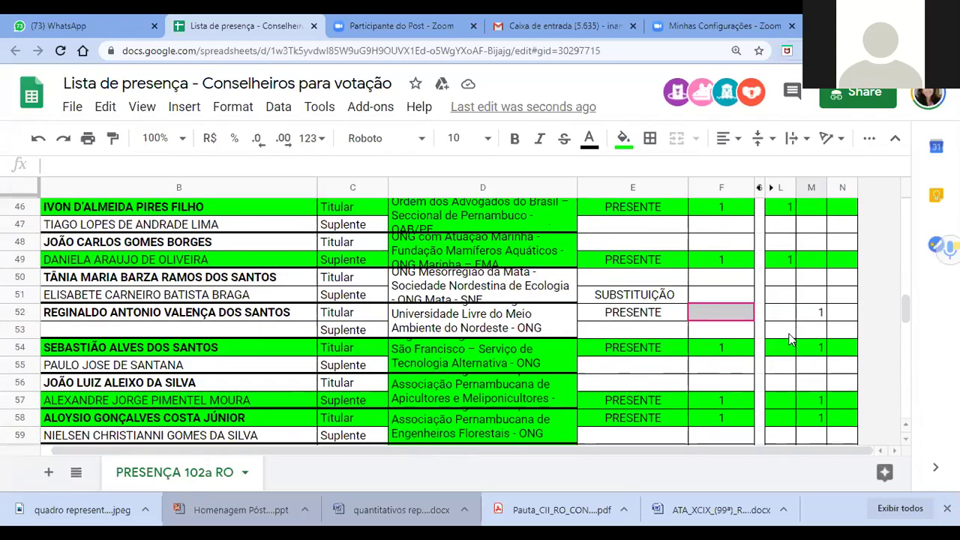
pyautogui.click(791, 336)
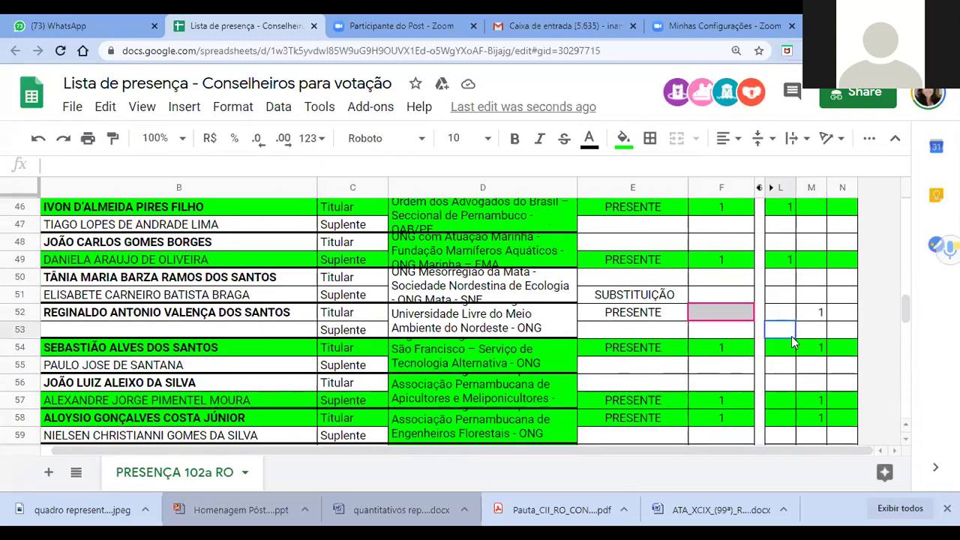
pyautogui.scroll(-2, 791, 336)
pyautogui.scroll(-5, 793, 342)
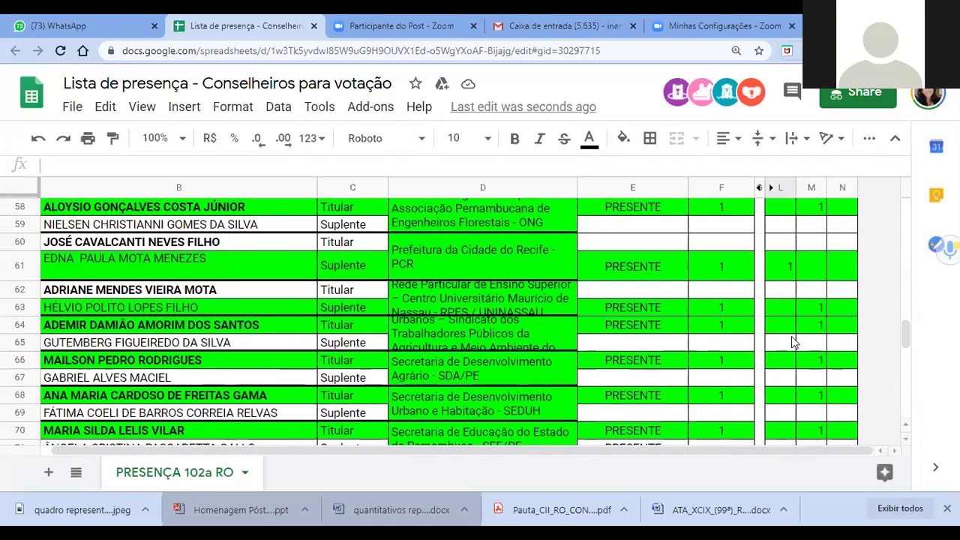
pyautogui.scroll(-4, 793, 342)
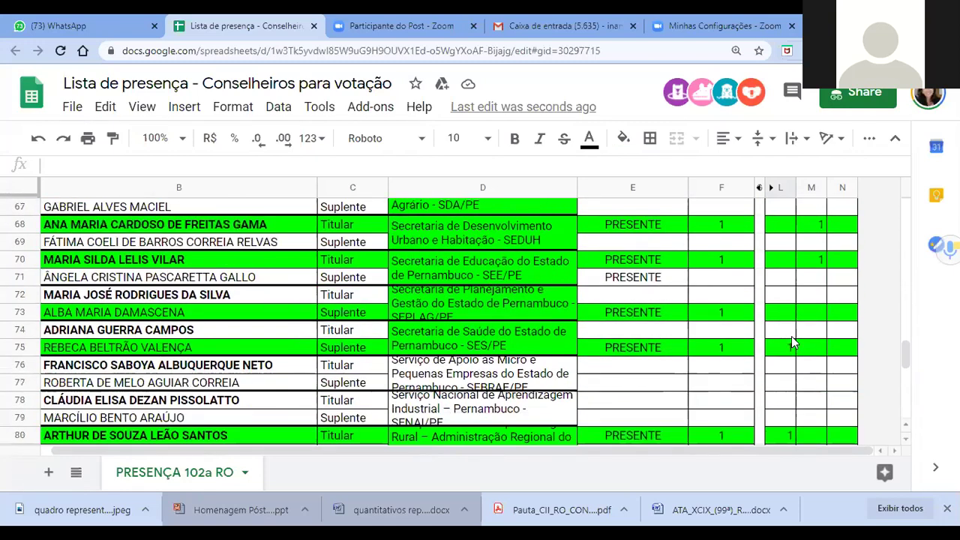
pyautogui.scroll(-1, 791, 336)
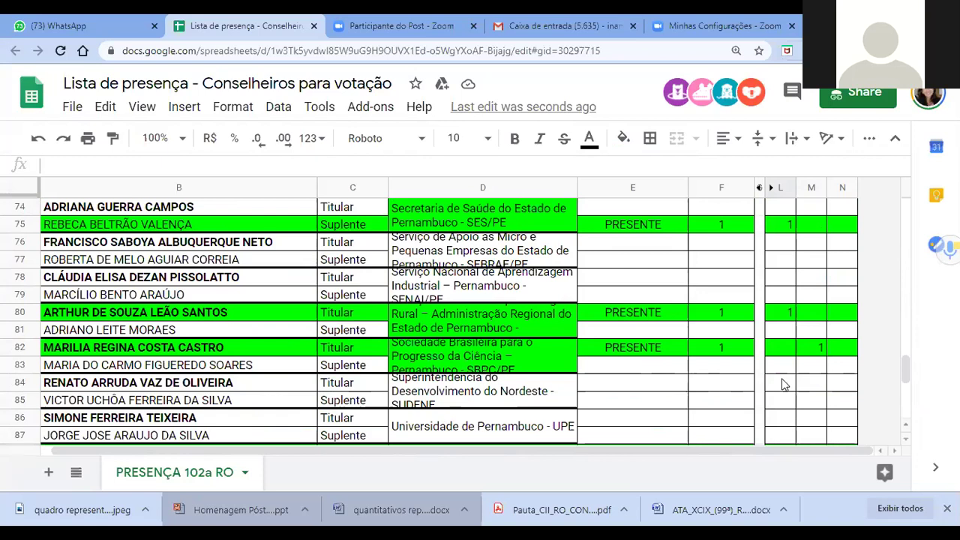
pyautogui.scroll(-2, 783, 385)
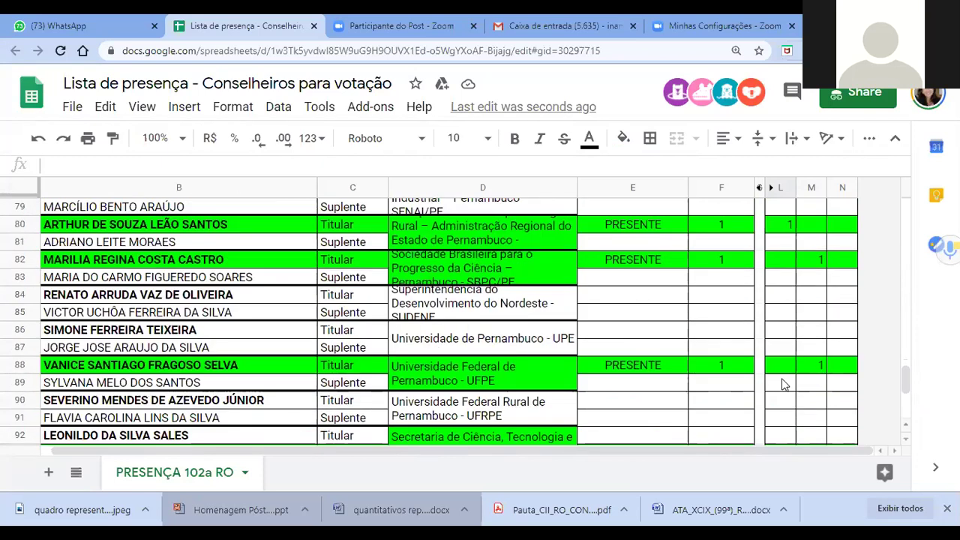
pyautogui.scroll(-1, 822, 368)
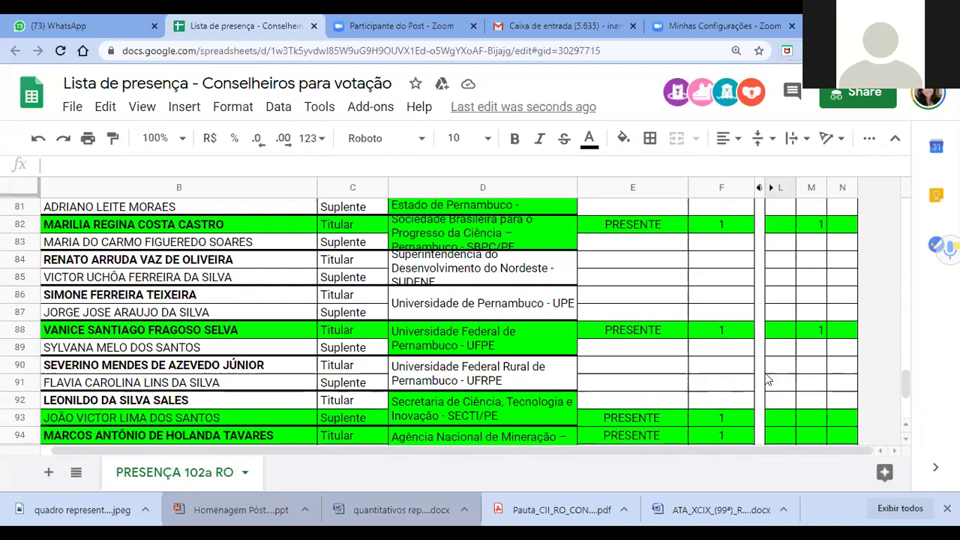
pyautogui.scroll(-1, 784, 382)
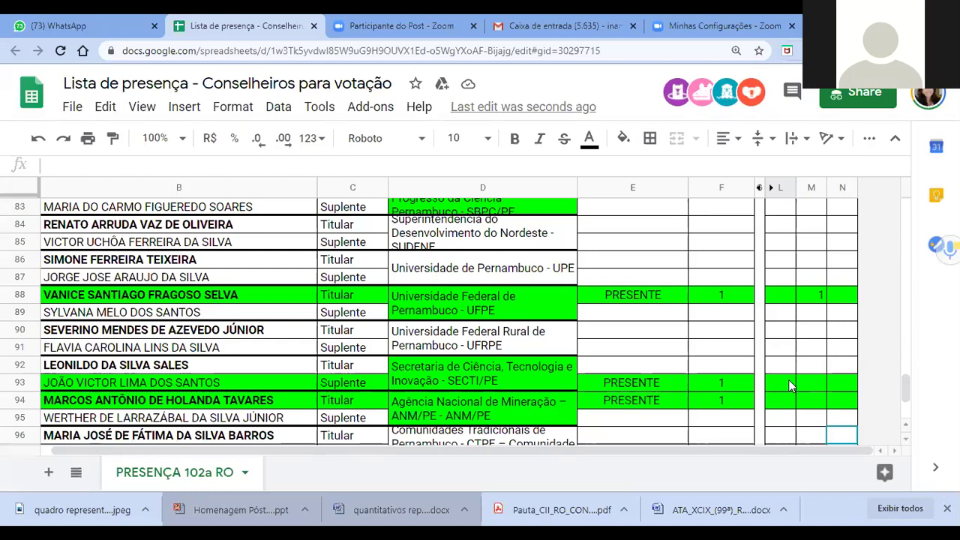
pyautogui.scroll(-1, 788, 381)
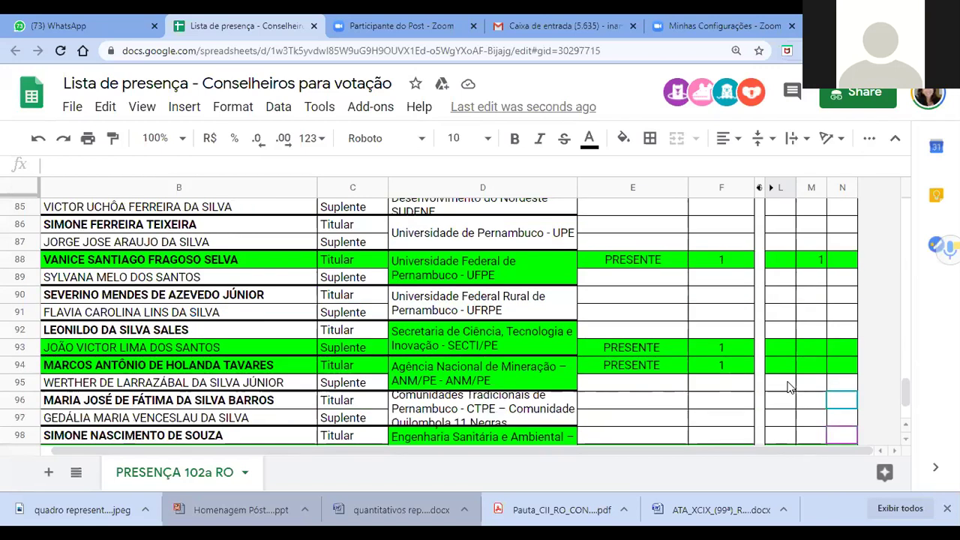
pyautogui.scroll(-1, 788, 387)
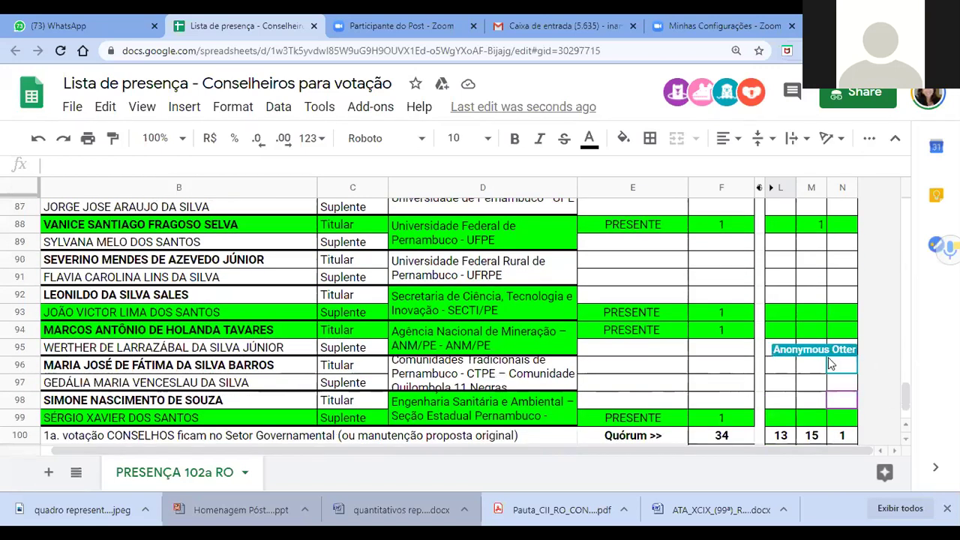
pyautogui.scroll(-1, 830, 364)
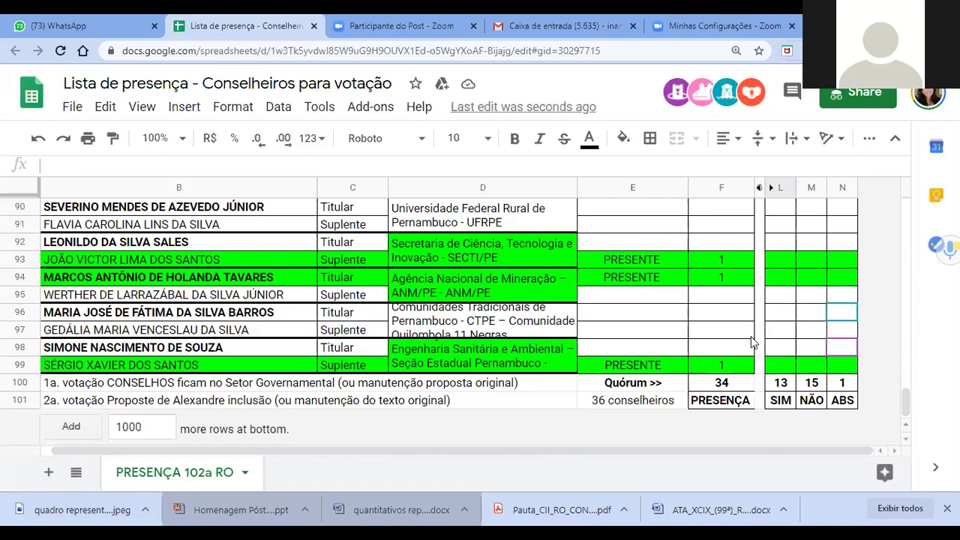
# Step: Record a SIM vote of 1 for the ANM/PE full member (L94) and a NÃO vote of 1 for the ABES/SEPE alternate (M99)
pyautogui.scroll(1, 751, 342)
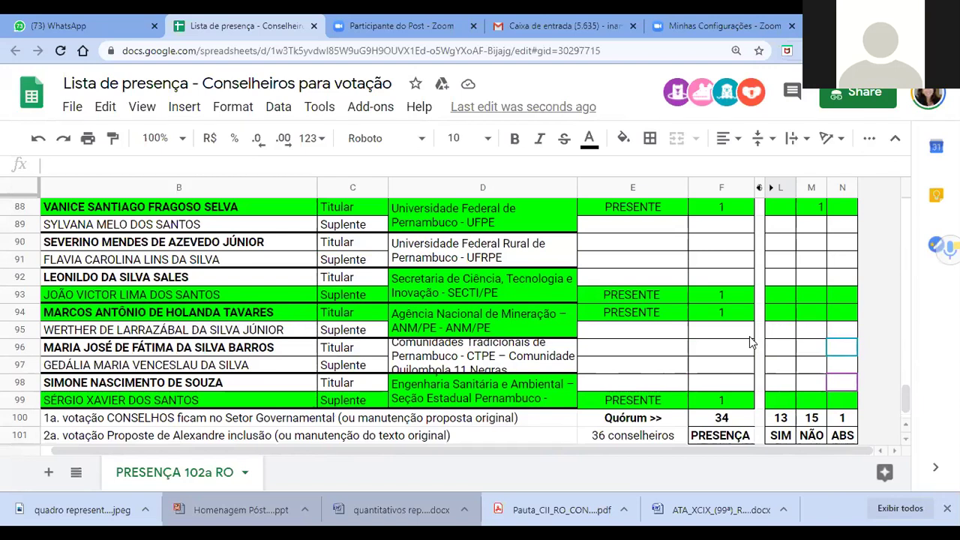
pyautogui.click(792, 312)
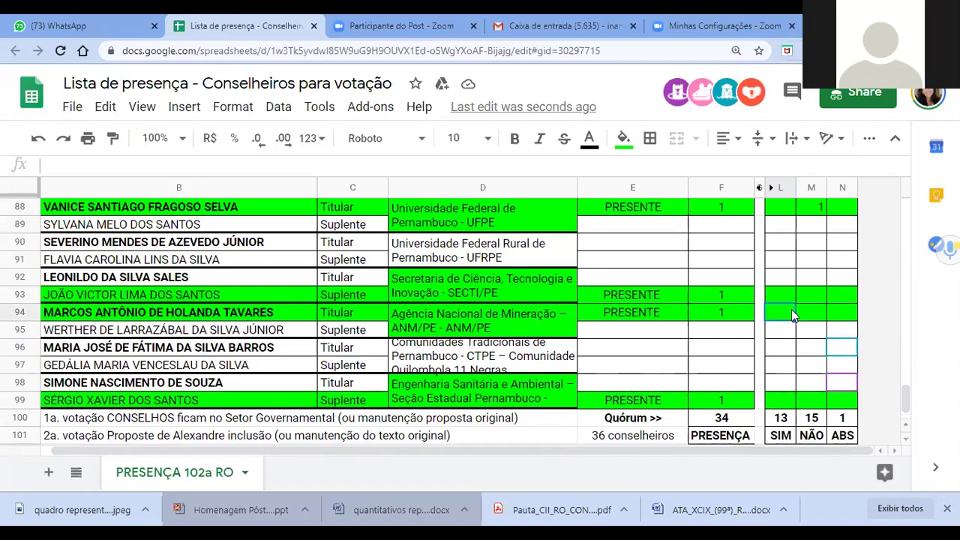
pyautogui.write('1')
pyautogui.press('Return')
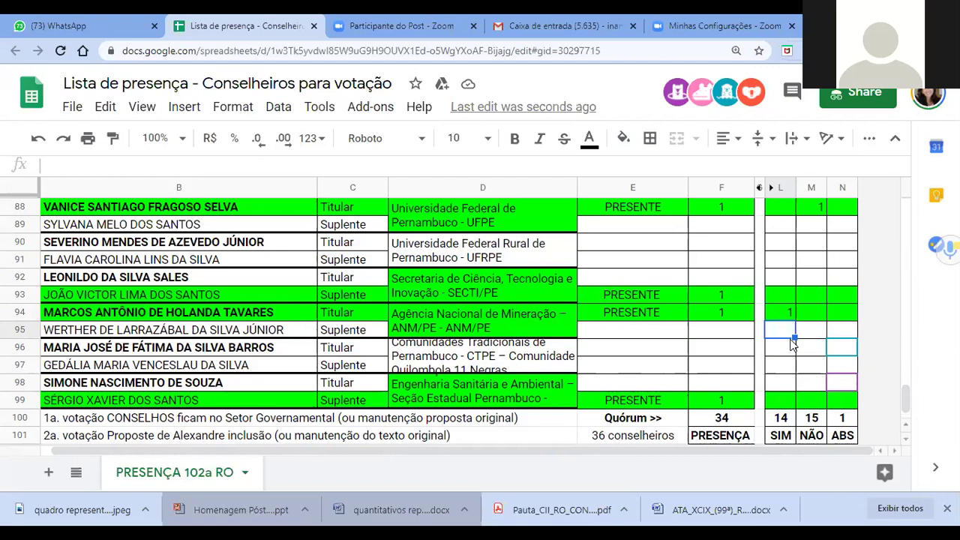
pyautogui.click(821, 407)
pyautogui.write('1')
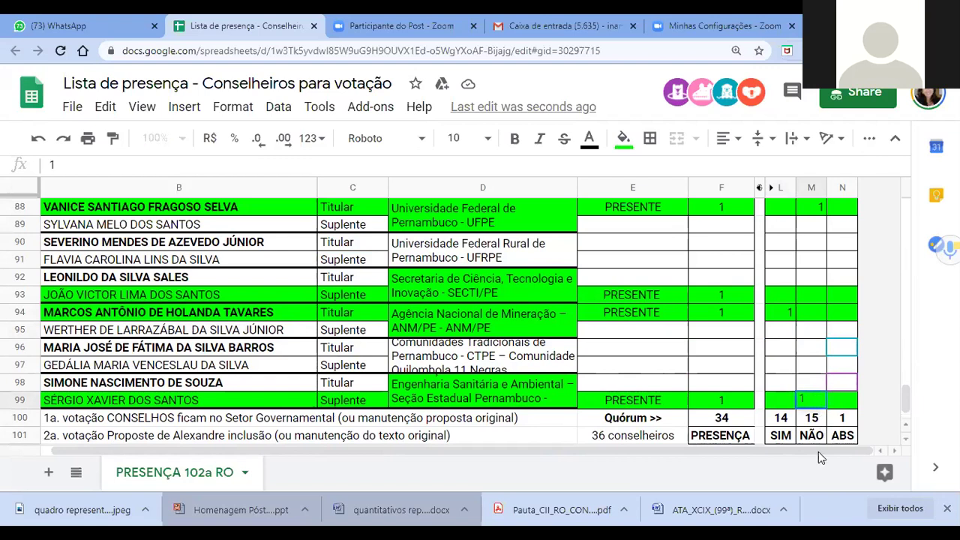
pyautogui.press('Tab')
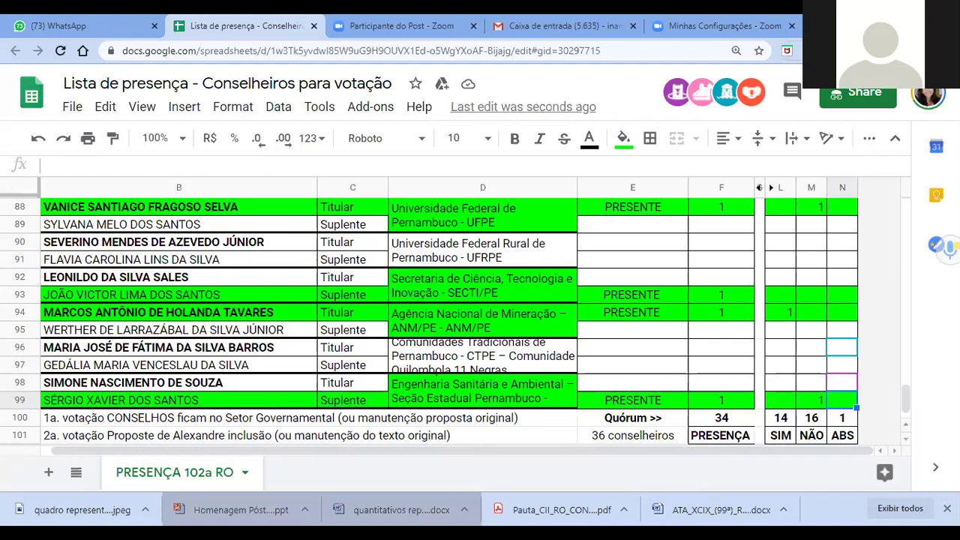
# Step: Go through the second-round votes up to the header and examine the VOTAÇÃO 2 totals in row 3
pyautogui.scroll(2, 724, 402)
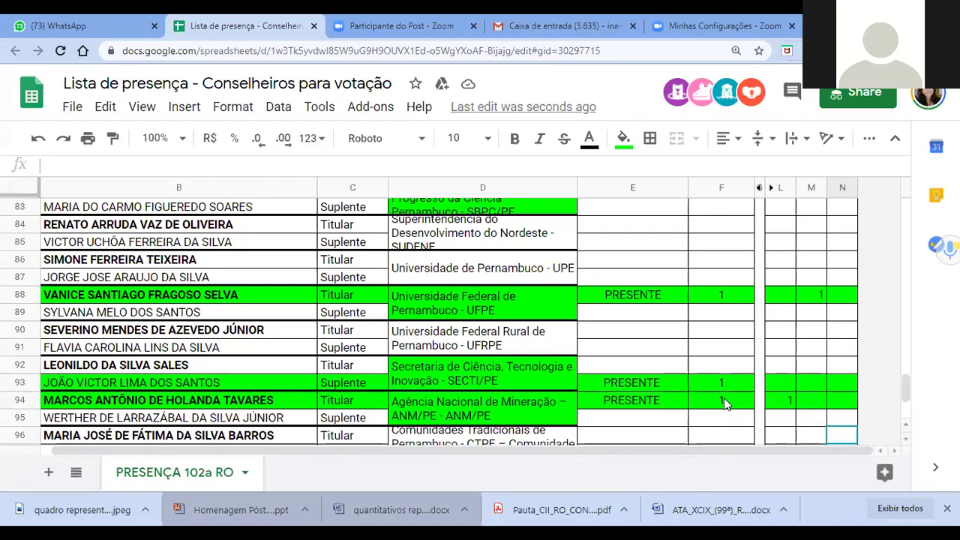
pyautogui.scroll(14, 726, 403)
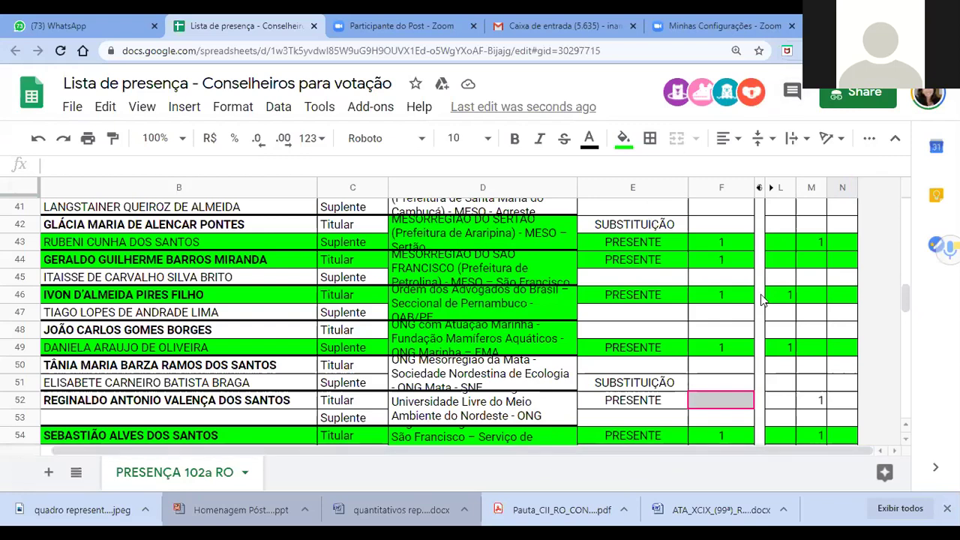
pyautogui.scroll(5, 761, 302)
pyautogui.scroll(4, 761, 302)
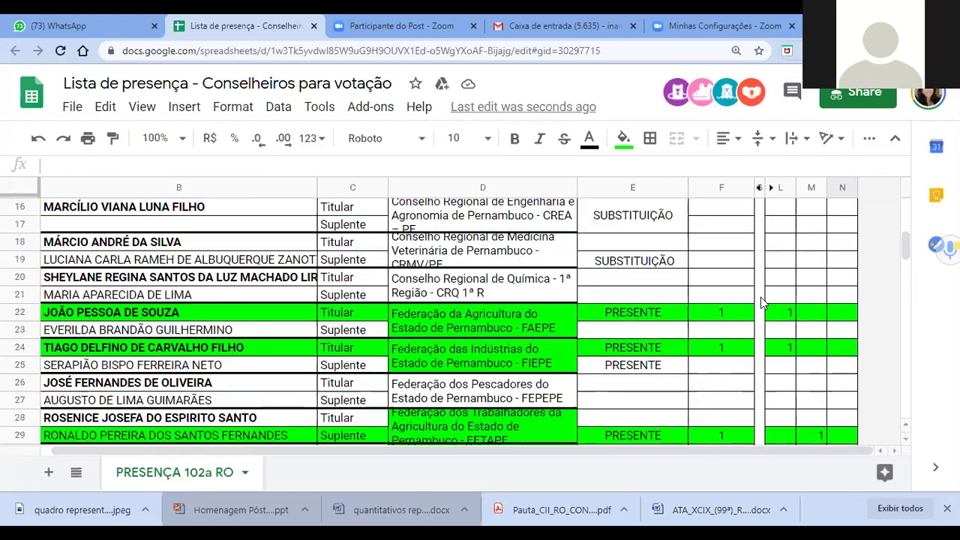
pyautogui.scroll(6, 761, 302)
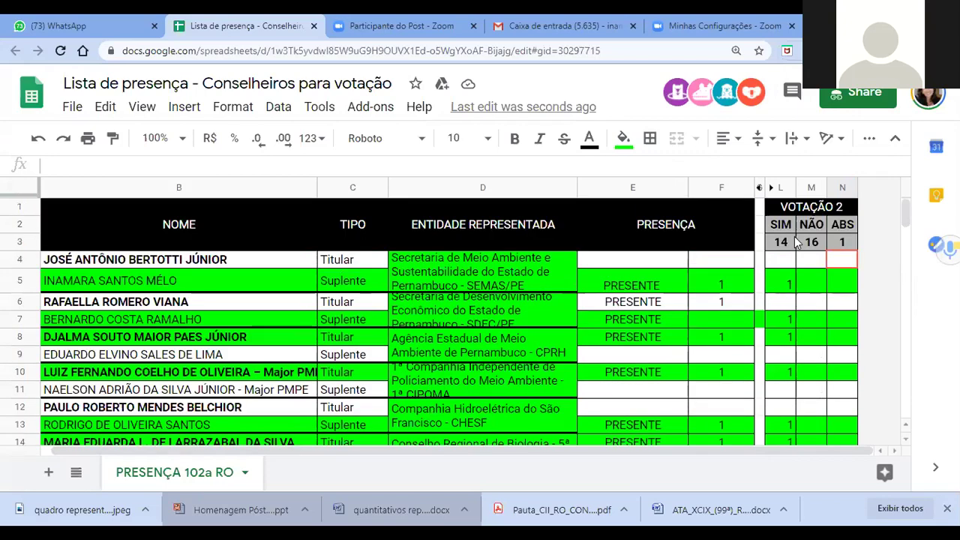
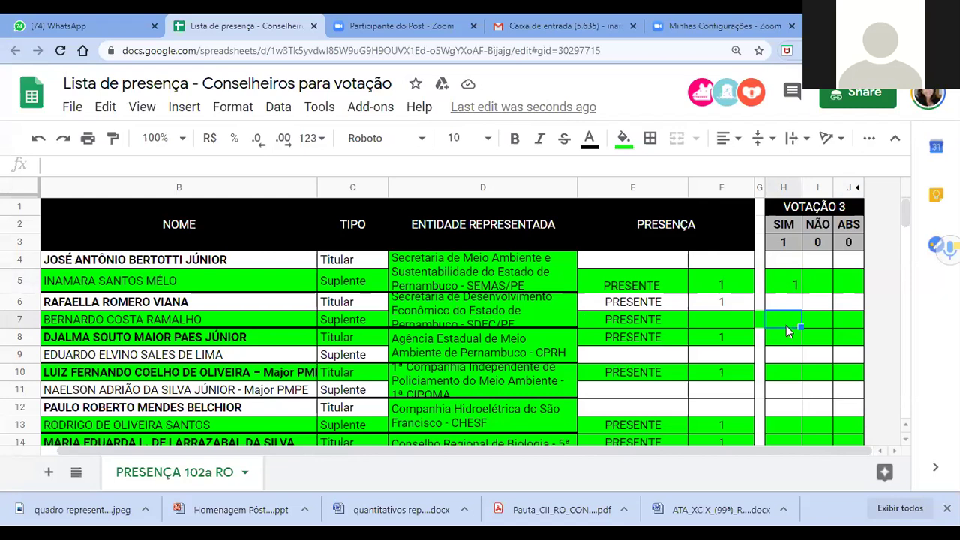
# Step: Record third-round SIM votes of 1 for the SDEC/PE alternate (H7), the CPRH full member (H8) and the CIPOMA full member (H10)
pyautogui.click(786, 339)
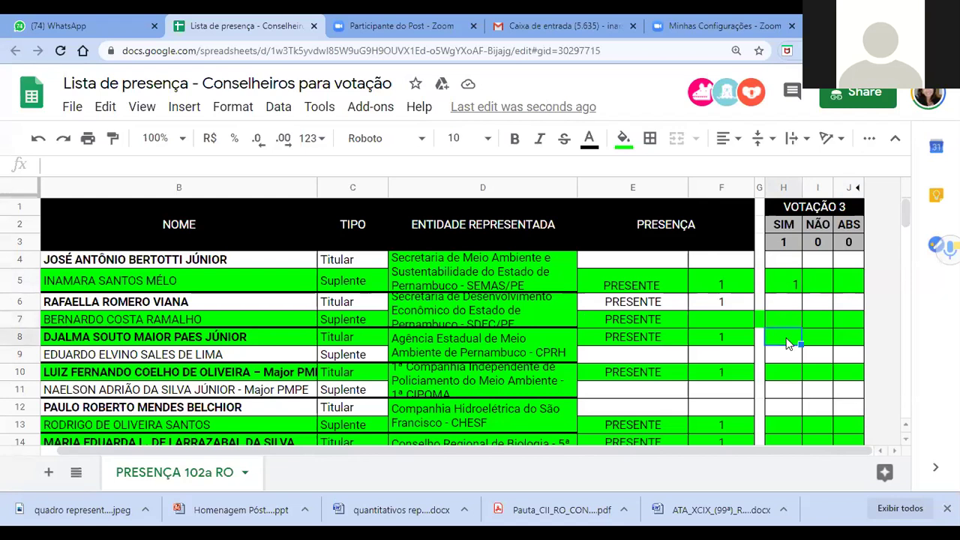
pyautogui.click(784, 323)
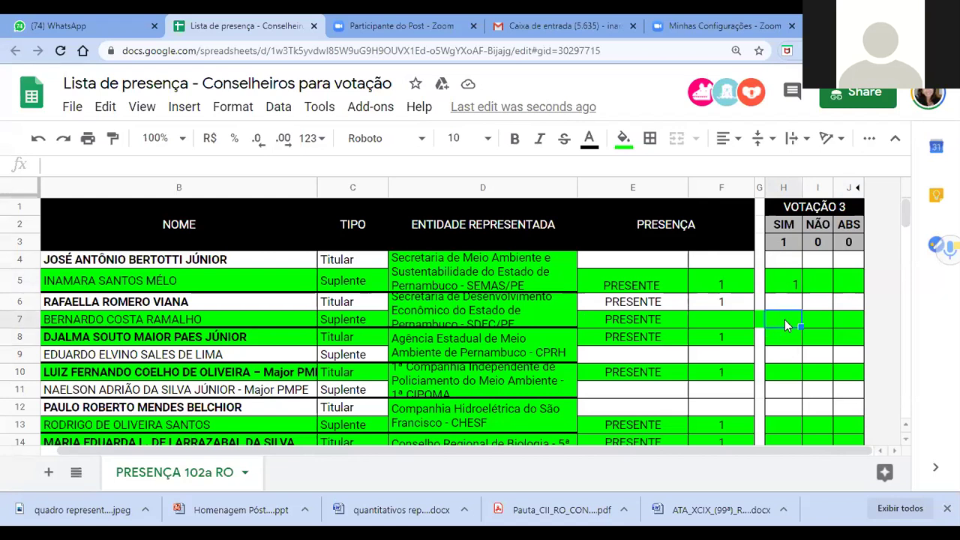
pyautogui.write('1')
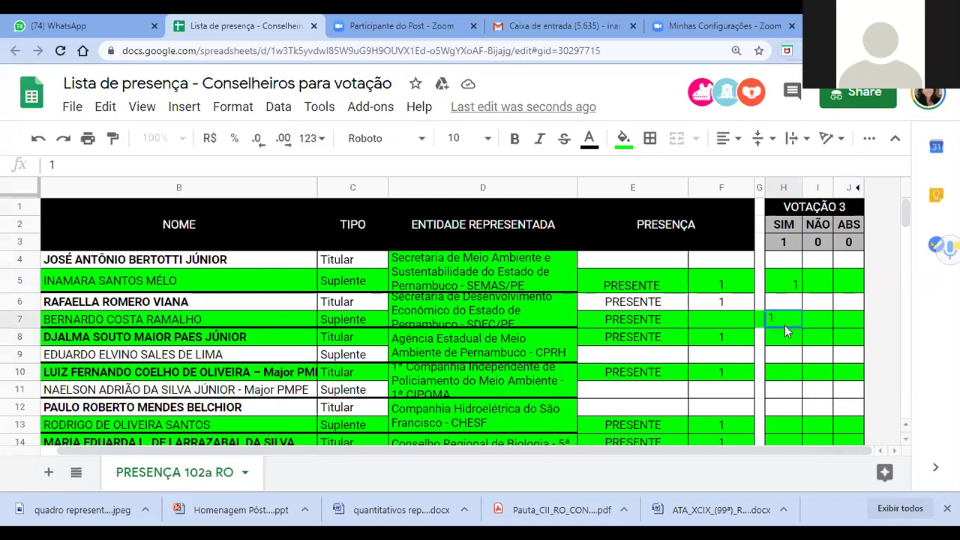
pyautogui.click(784, 331)
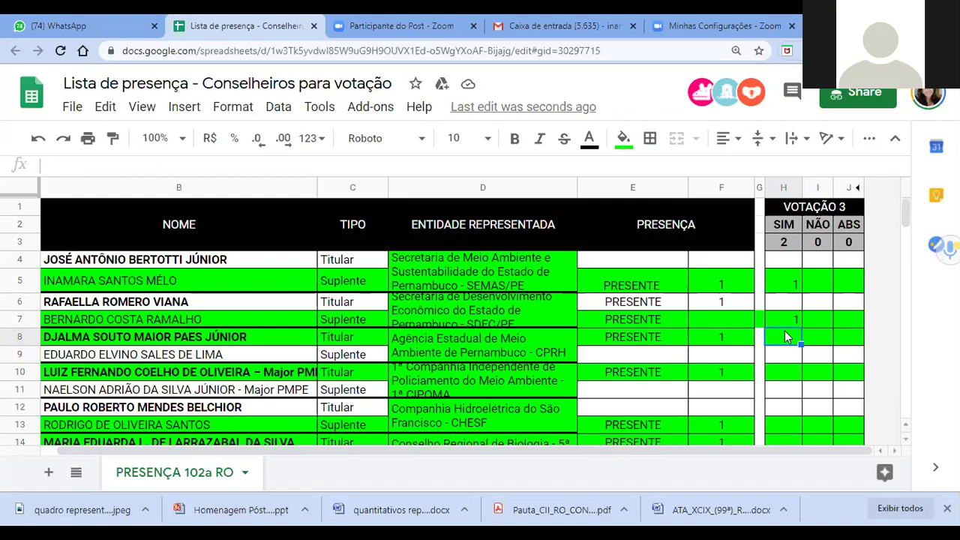
pyautogui.write('1')
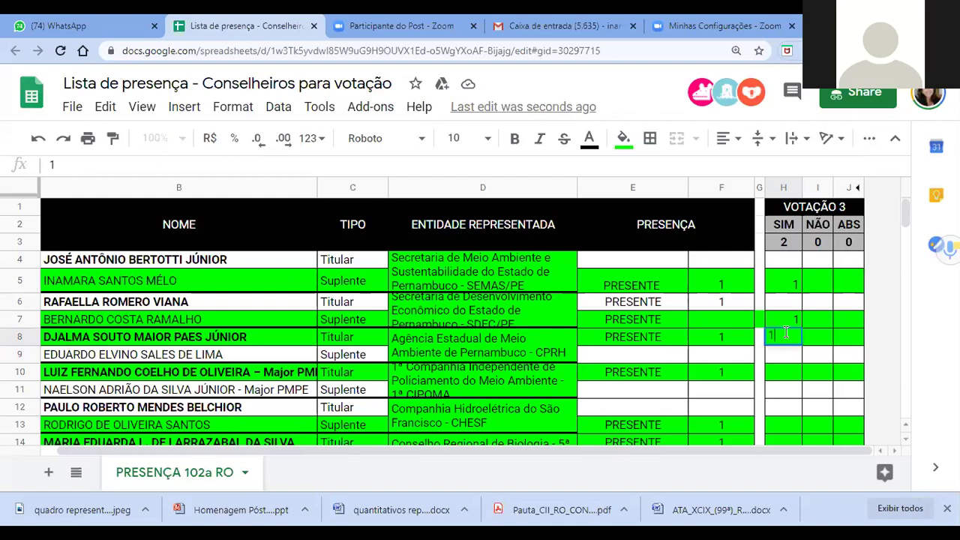
pyautogui.click(796, 381)
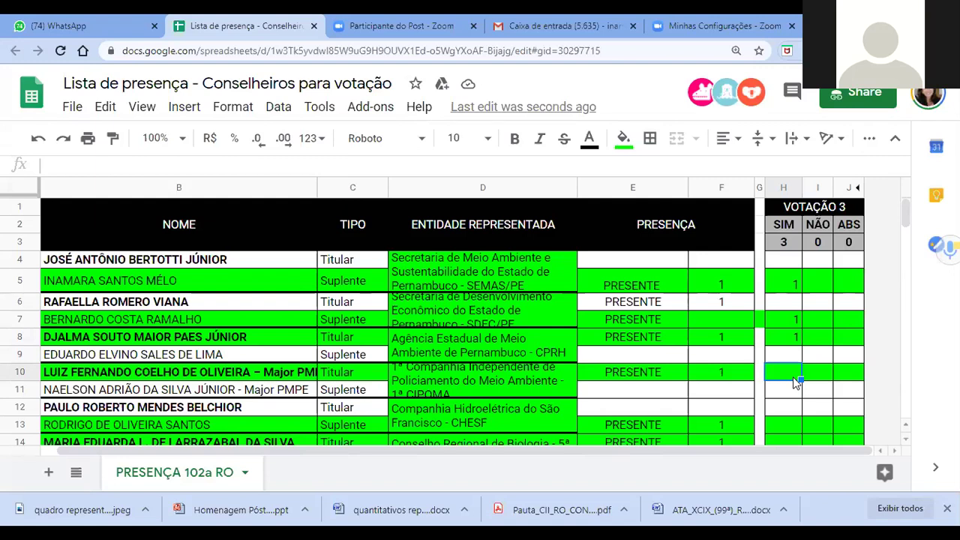
pyautogui.write('1')
# Step: Record SIM votes of 1 in VOTAÇÃO 3 for the CHESF alternate (H13) and the CRBio 05 full member (H14)
pyautogui.click(786, 425)
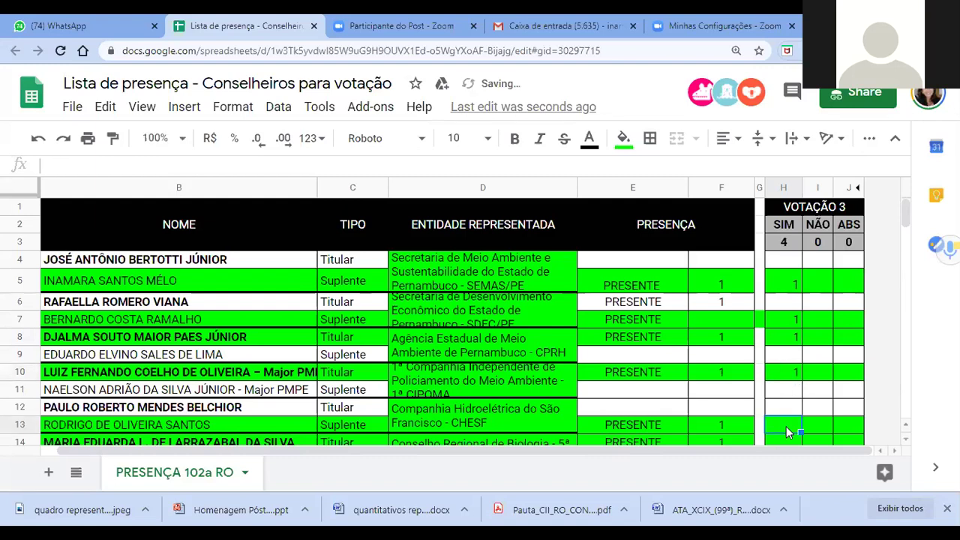
pyautogui.scroll(-2, 787, 431)
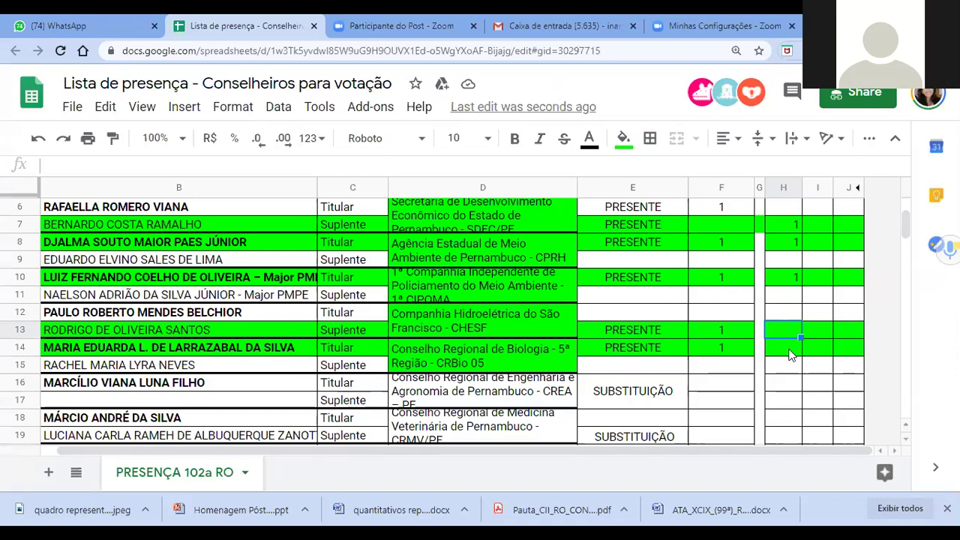
pyautogui.write('1')
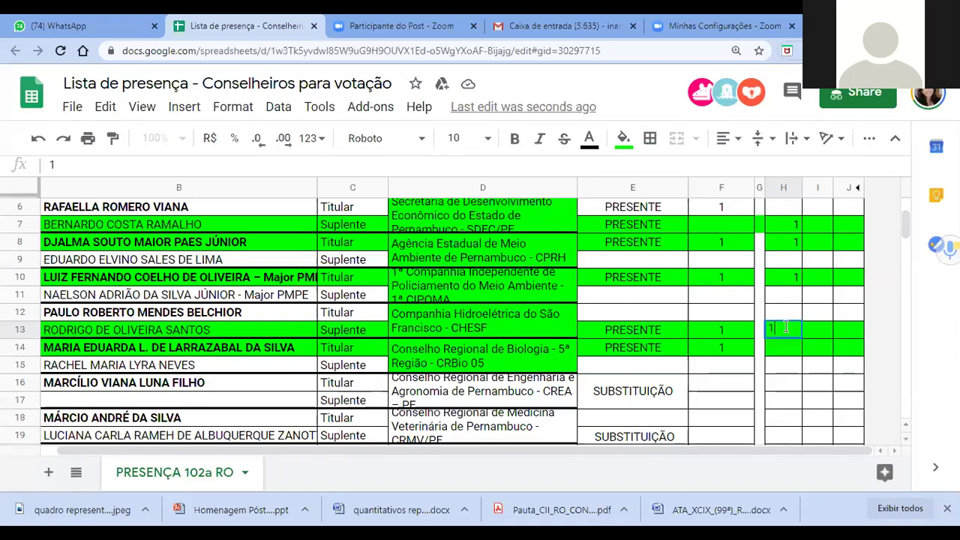
pyautogui.click(789, 346)
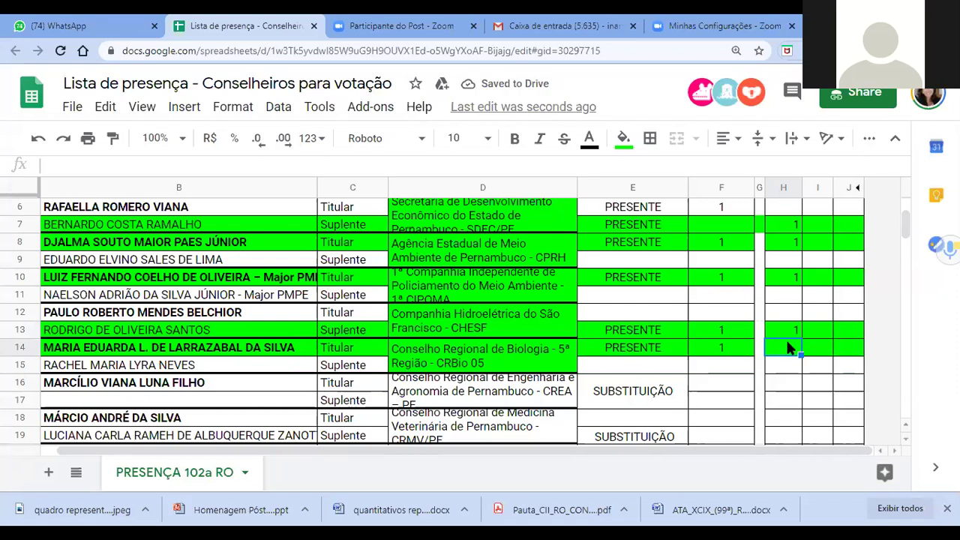
pyautogui.write('1')
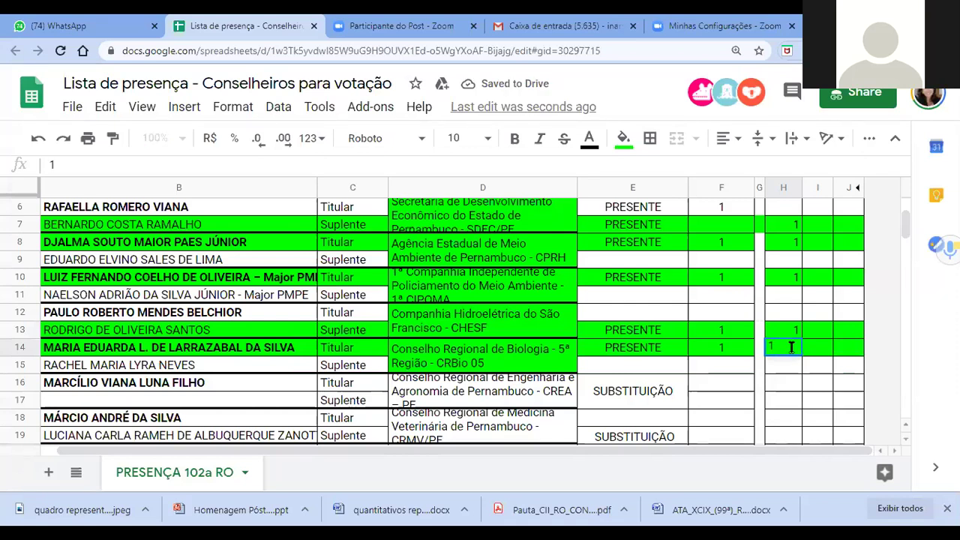
pyautogui.press('Return')
# Step: Record SIM votes of 1 in VOTAÇÃO 3 for the FAEPE full member (H22) and the FIEPE full member (H24)
pyautogui.scroll(-3, 796, 381)
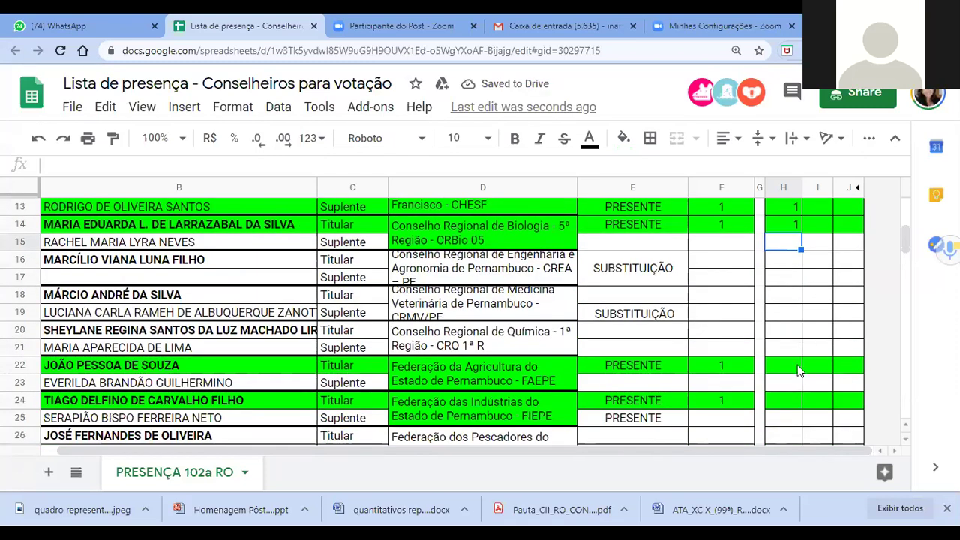
pyautogui.click(778, 368)
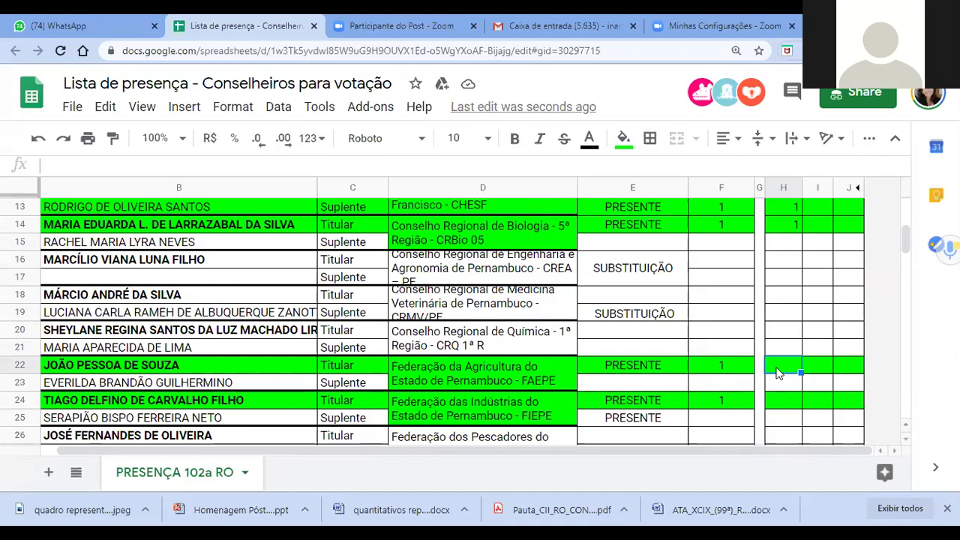
pyautogui.write('1')
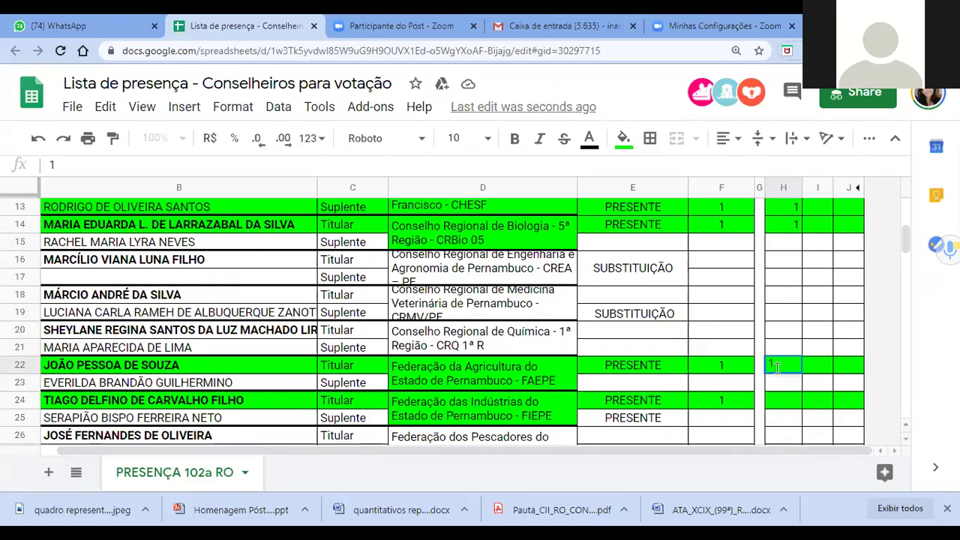
pyautogui.press('Return')
pyautogui.click(778, 402)
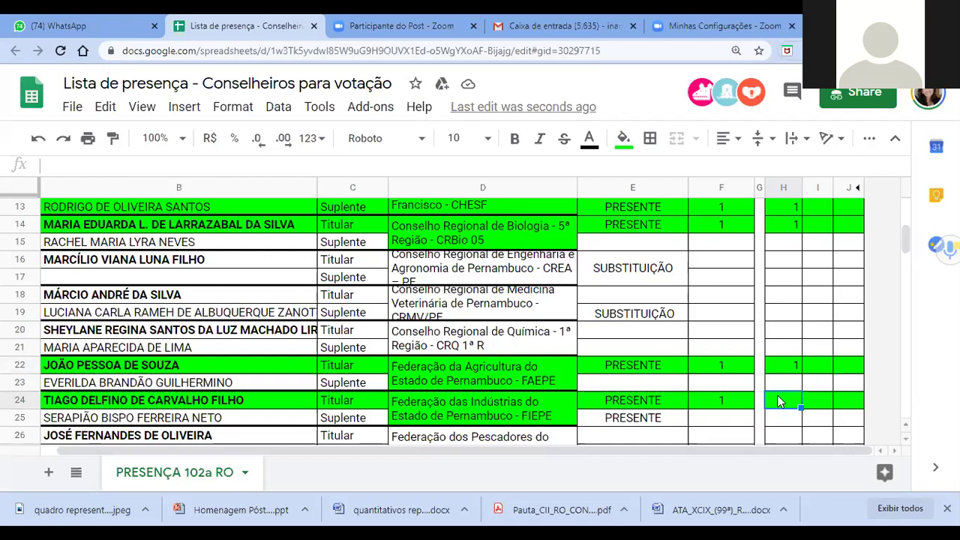
pyautogui.scroll(-1, 778, 402)
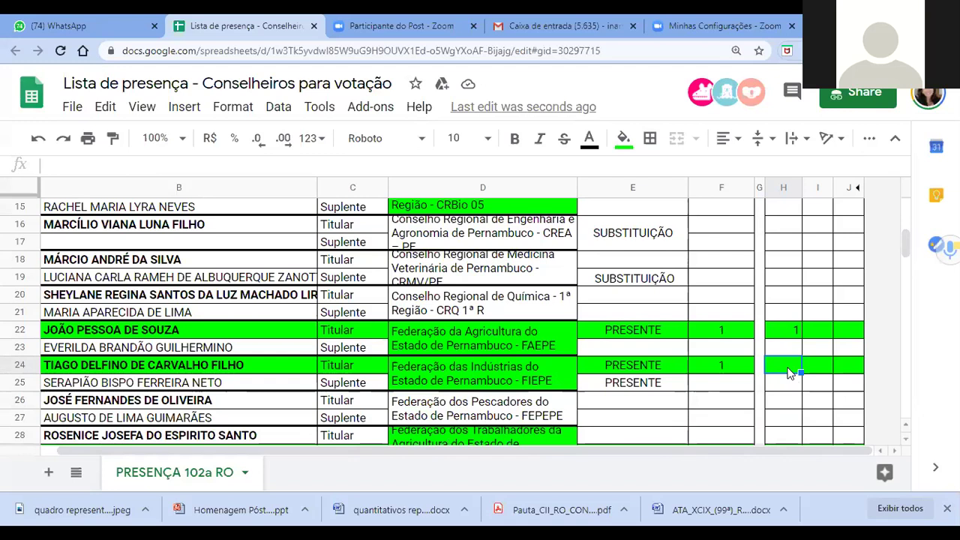
pyautogui.write('1')
pyautogui.click(791, 398)
# Step: Record a third-round SIM vote of 1 for the FETAPE alternate (H29) and pass over the Recife CVB alternate (H31)
pyautogui.scroll(-3, 792, 403)
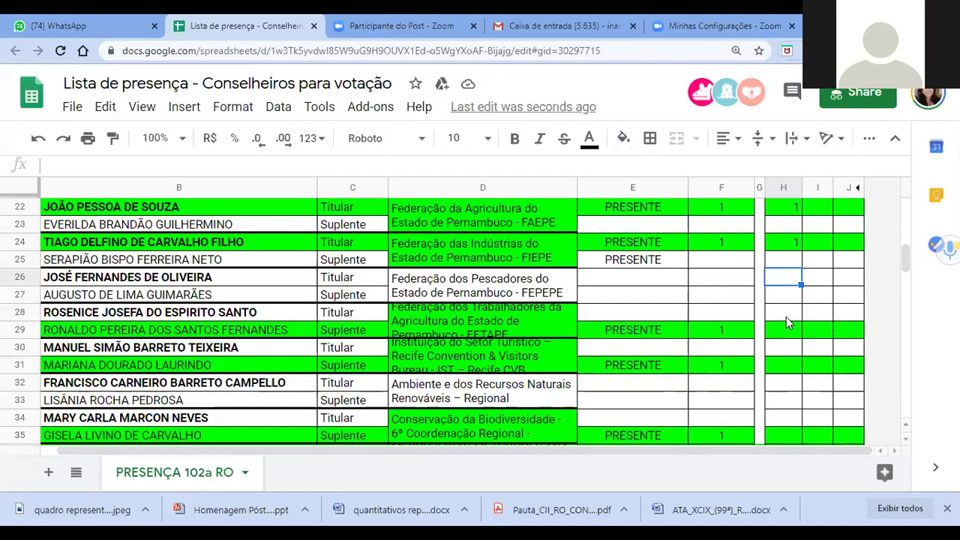
pyautogui.click(785, 316)
pyautogui.click(781, 330)
pyautogui.write('1')
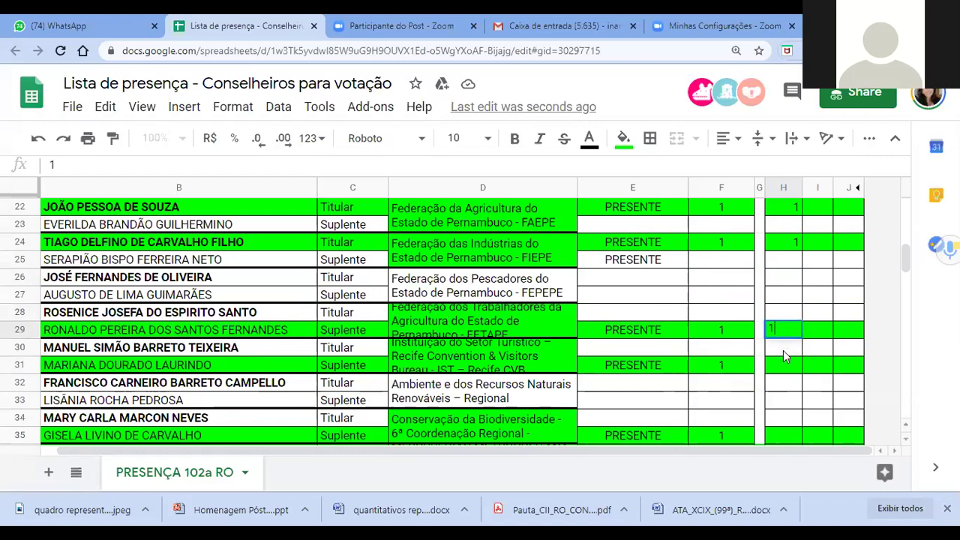
pyautogui.click(783, 350)
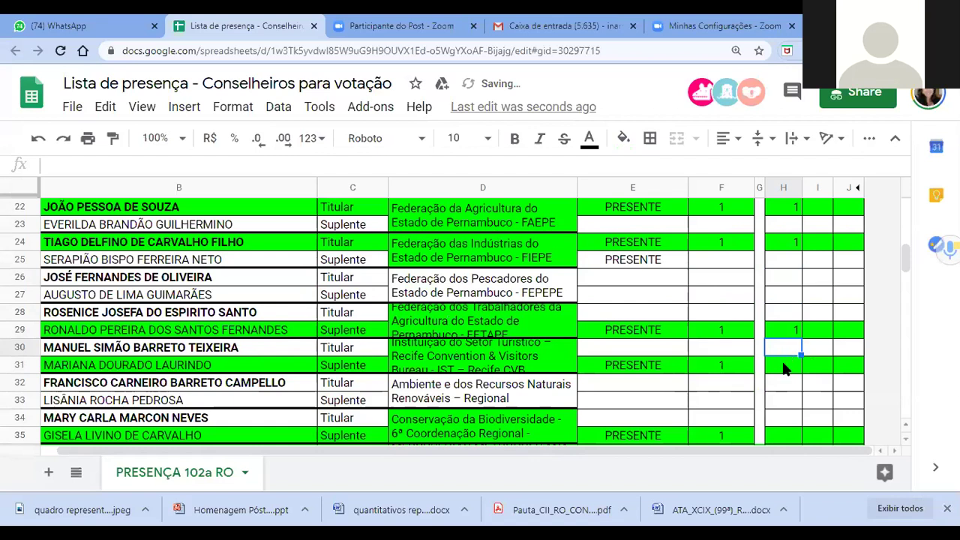
pyautogui.click(784, 366)
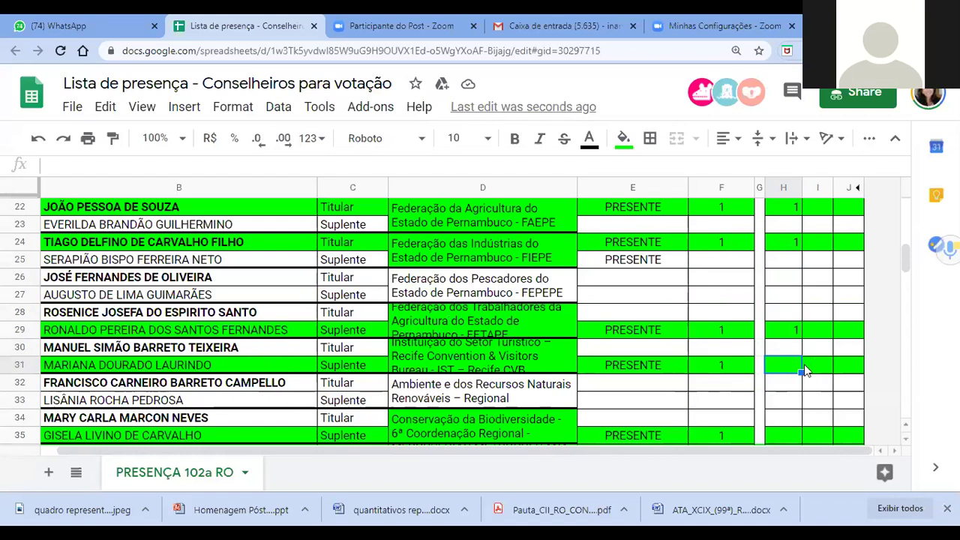
pyautogui.click(785, 384)
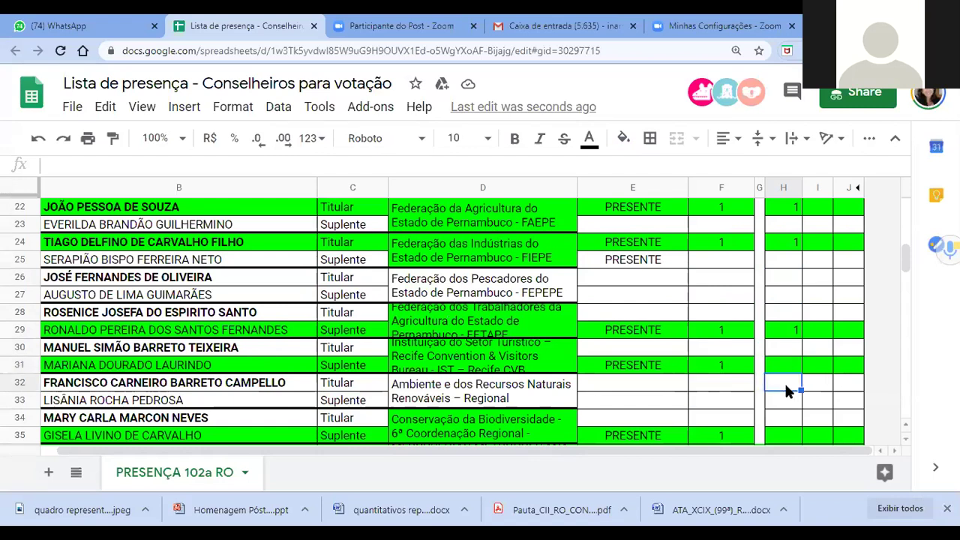
# Step: Record a SIM vote of 1 for the Conservação da Biodiversidade alternate (H35) and a NÃO vote of 1 for the MESO Mata full member (I38)
pyautogui.scroll(-3, 785, 384)
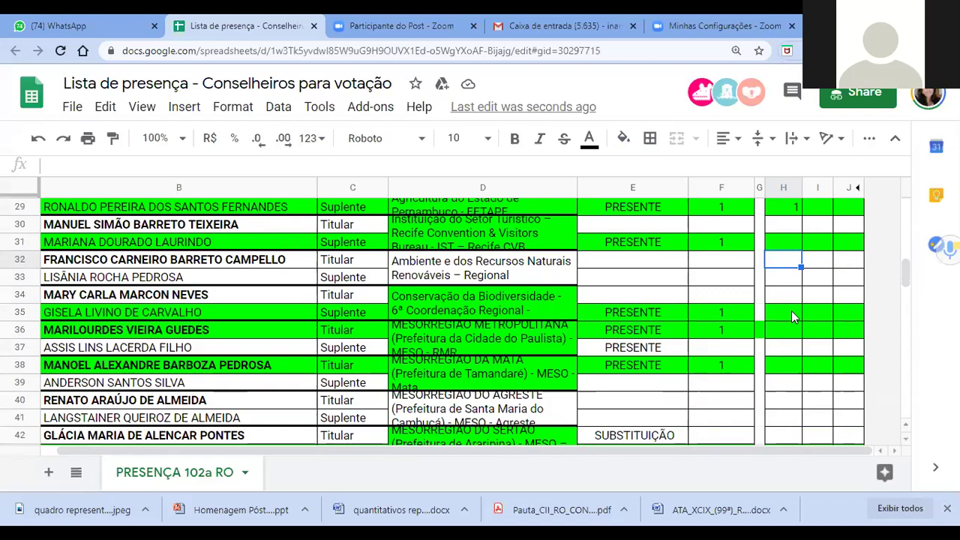
pyautogui.click(791, 312)
pyautogui.write('1')
pyautogui.click(791, 334)
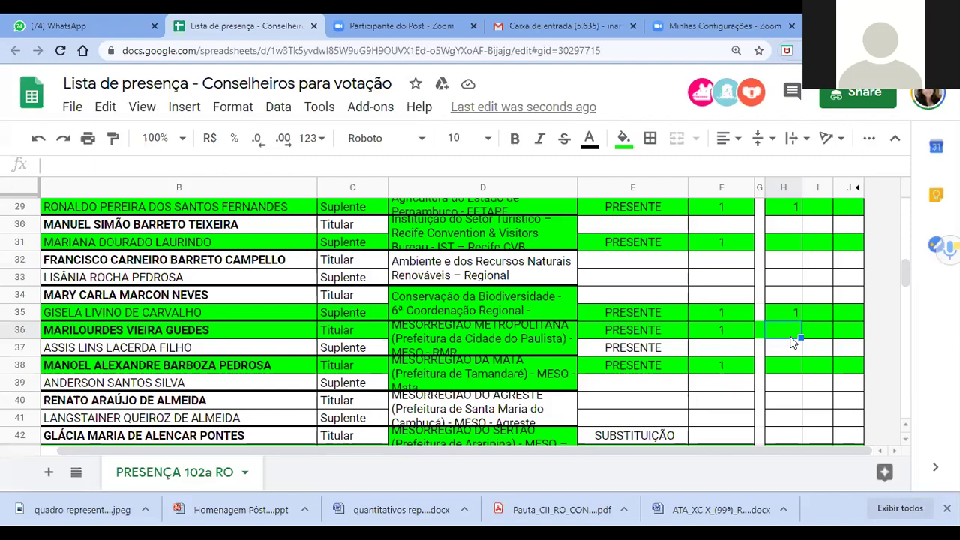
pyautogui.click(785, 367)
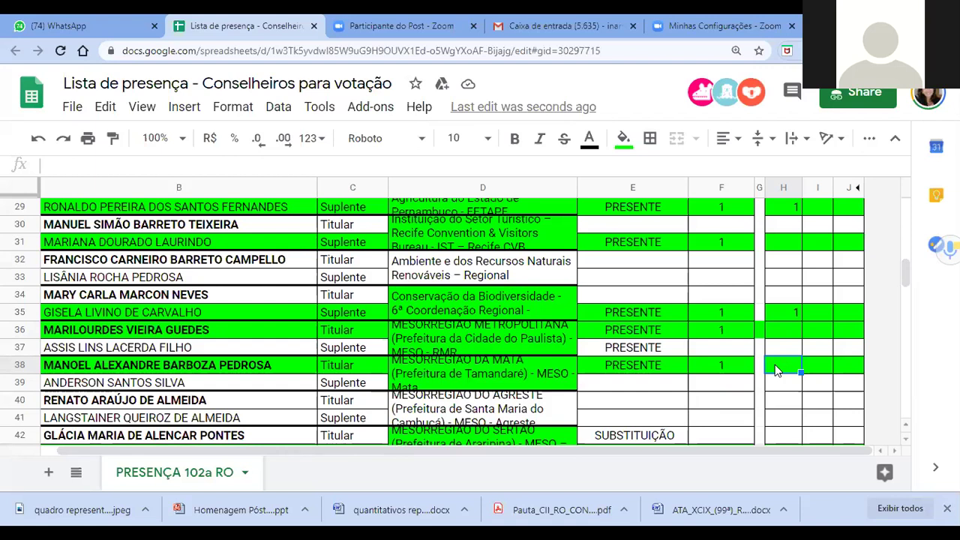
pyautogui.click(811, 370)
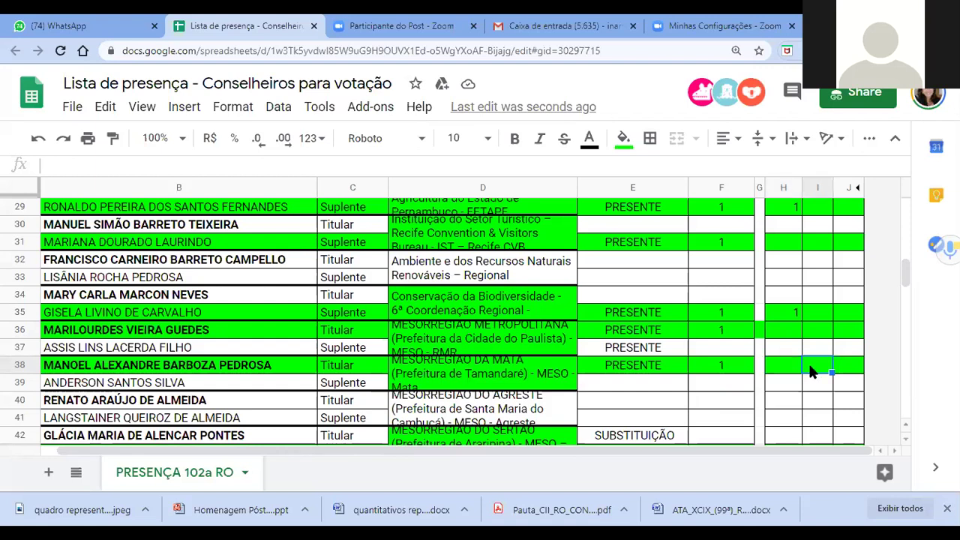
pyautogui.write('1')
pyautogui.press('Return')
# Step: Record third-round SIM votes of 1 for the MESO Sertão alternate (H43) and the OAB/PE full member (H46)
pyautogui.scroll(-2, 810, 388)
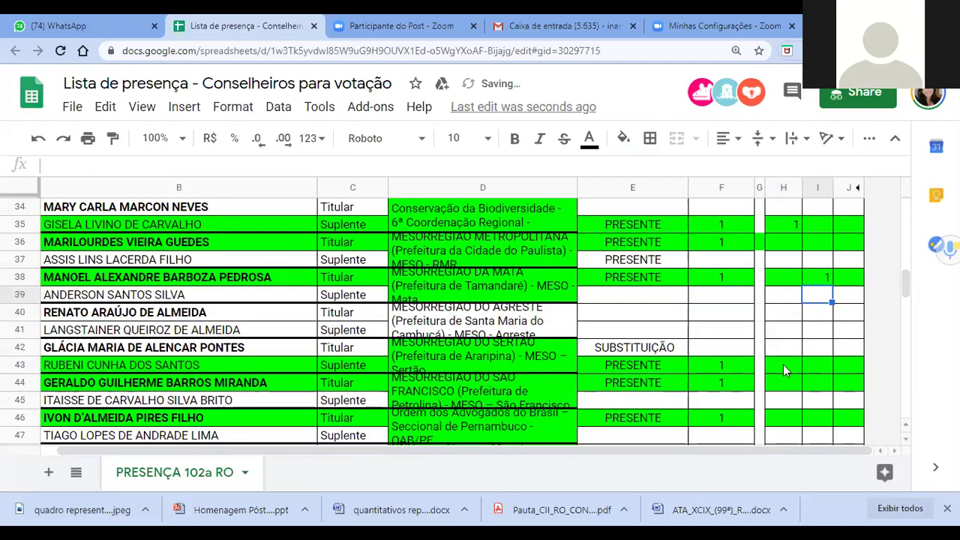
pyautogui.click(783, 366)
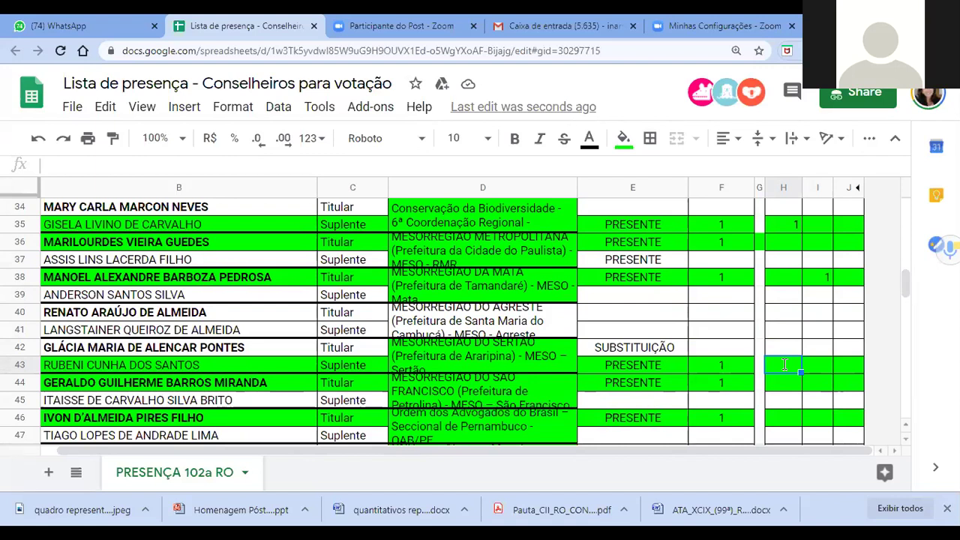
pyautogui.write('1')
pyautogui.press('Return')
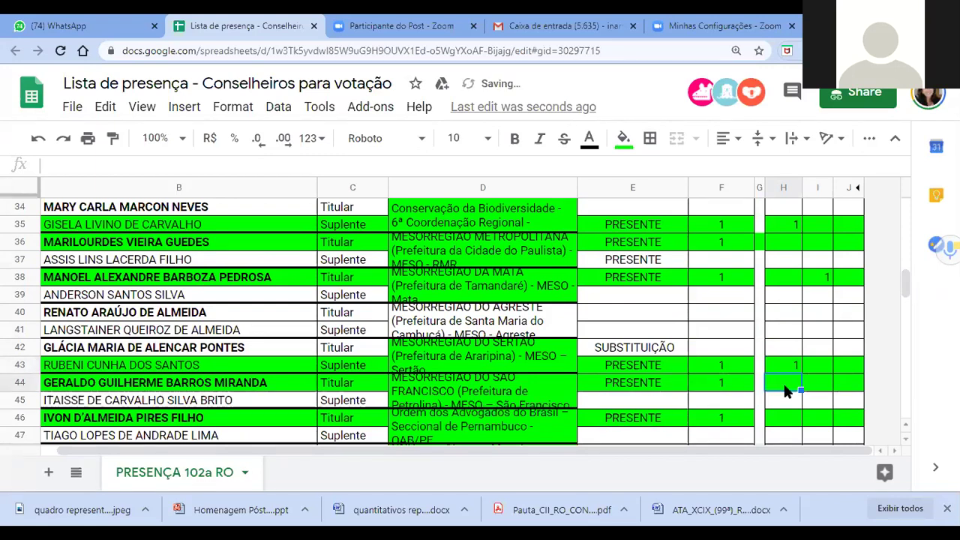
pyautogui.scroll(-3, 779, 297)
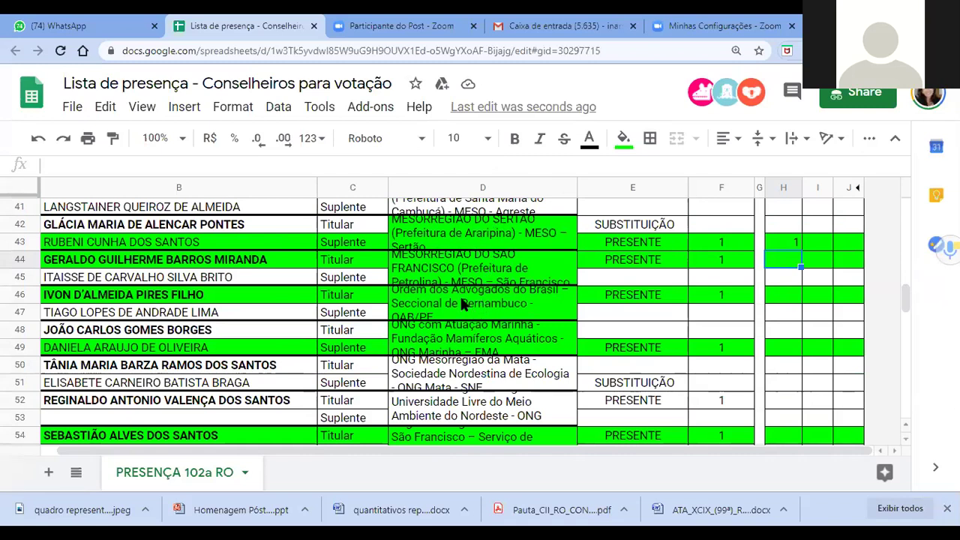
pyautogui.click(776, 300)
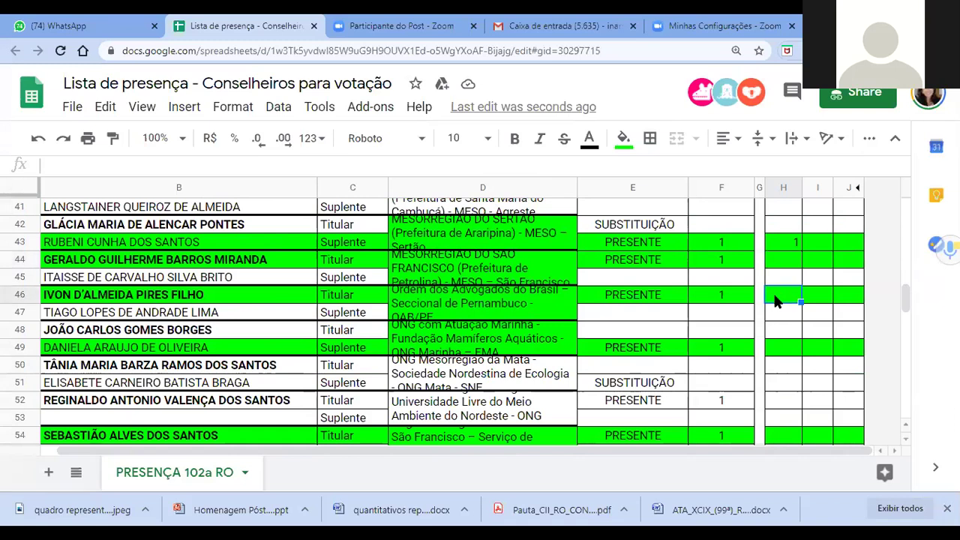
pyautogui.write('1')
pyautogui.press('Return')
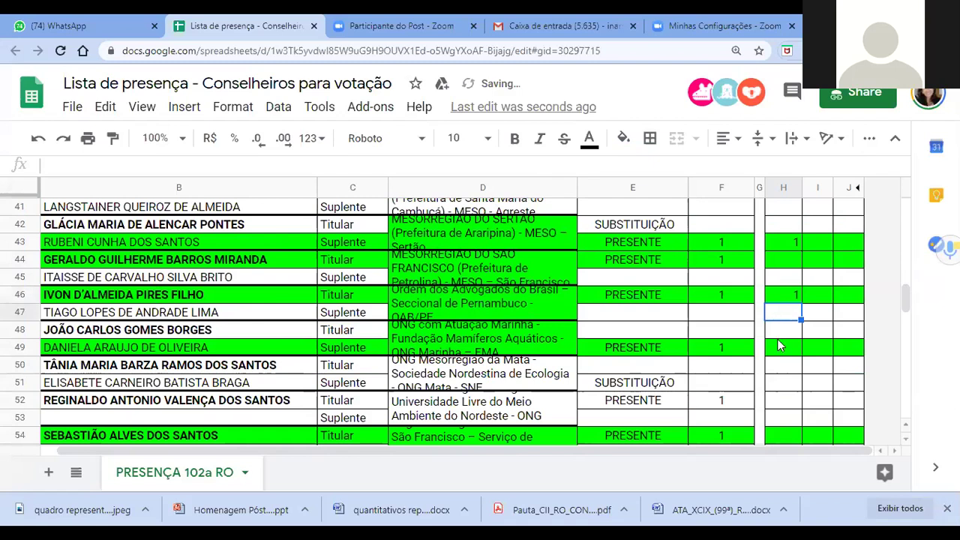
# Step: Record third-round SIM votes of 1 for the ONG Marinha alternate (H49) and the Universidade Livre do Meio Ambiente full member (H52)
pyautogui.click(778, 347)
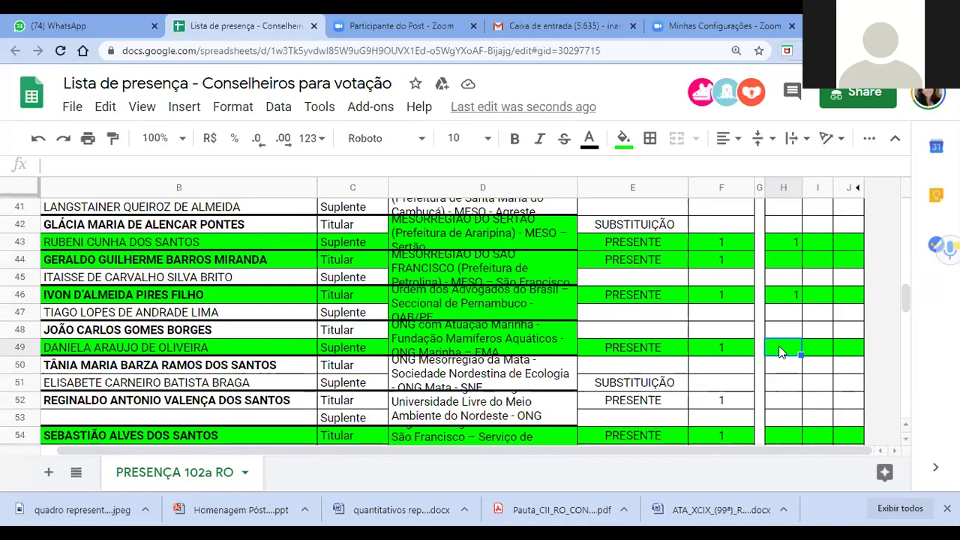
pyautogui.write('1')
pyautogui.click(786, 374)
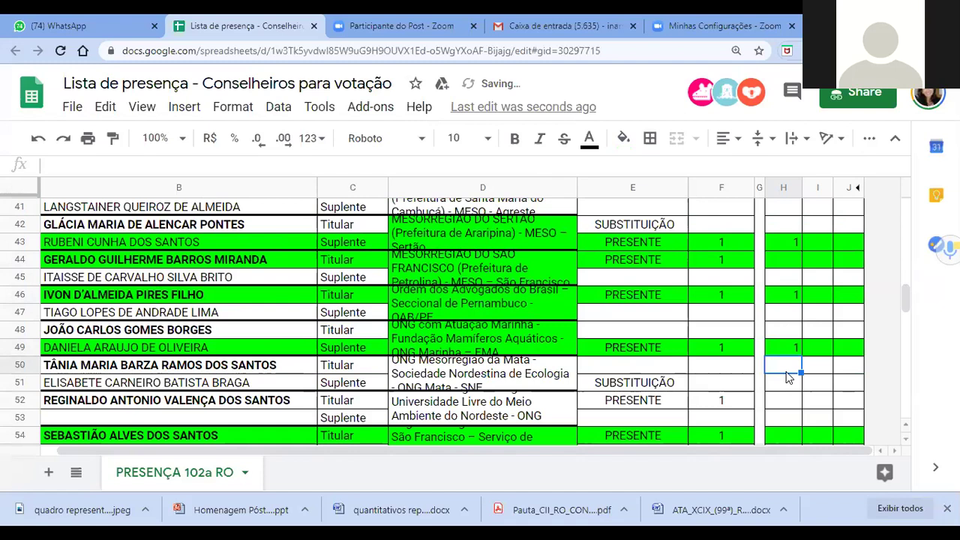
pyautogui.scroll(-3, 787, 377)
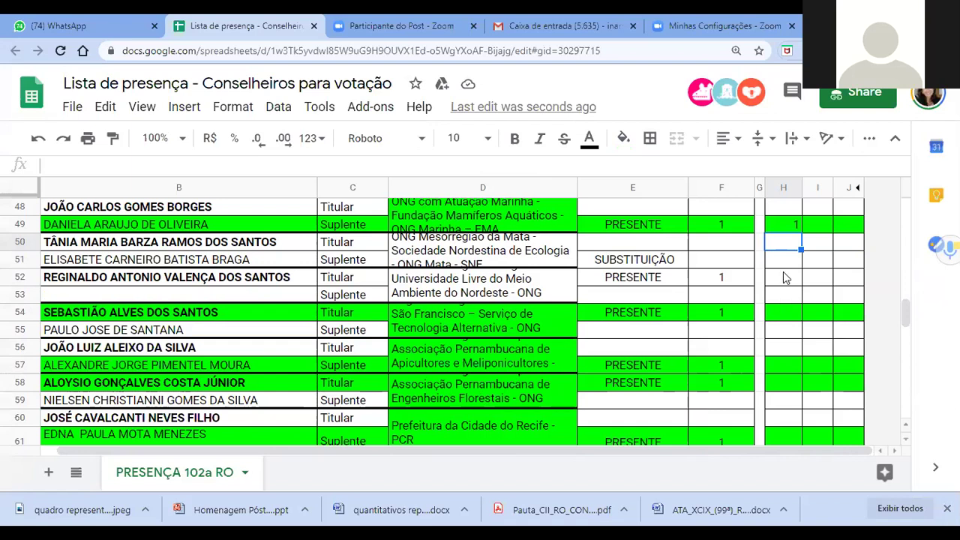
pyautogui.click(783, 281)
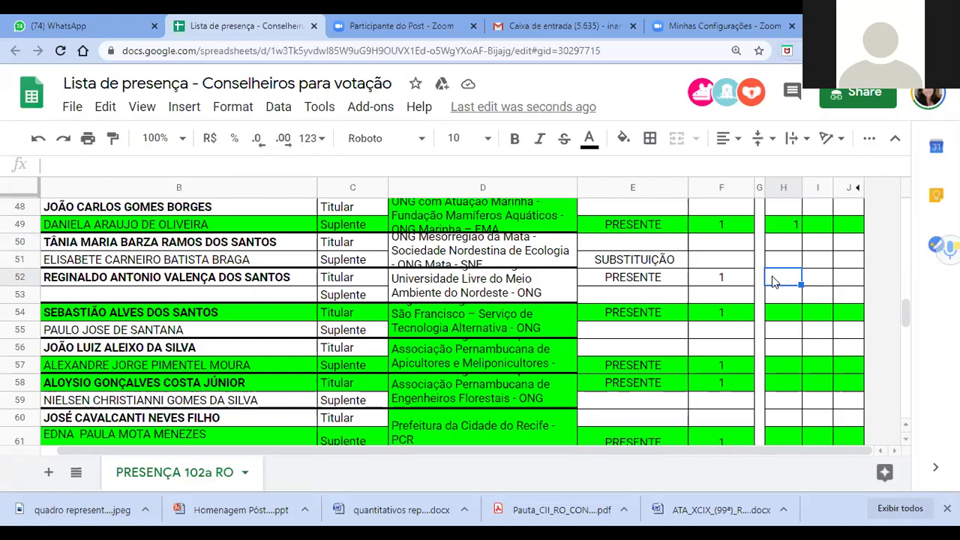
pyautogui.write('1')
# Step: Record a SIM vote of 1 for the Serviço de Tecnologia Alternativa full member (H54) and a NÃO vote of 1 for the Apicultores alternate (I57)
pyautogui.click(794, 315)
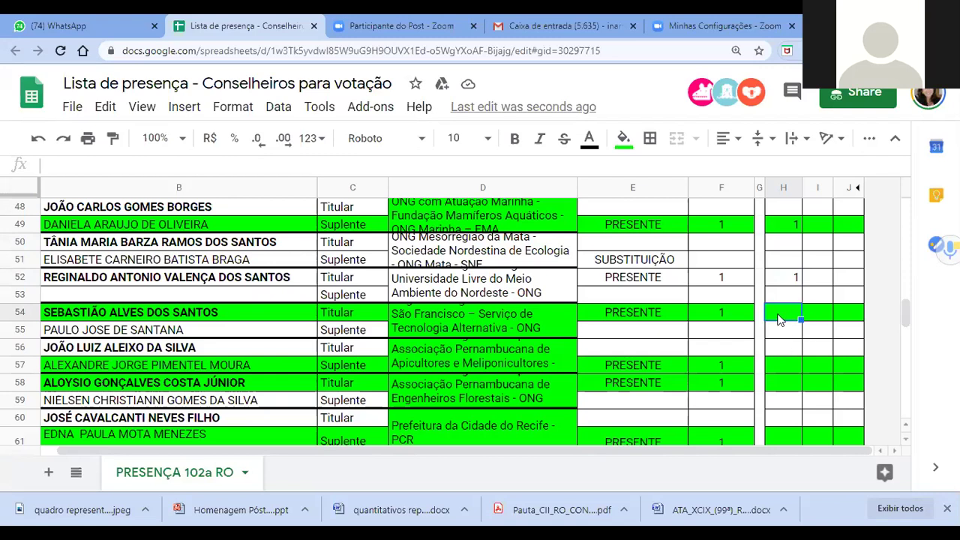
pyautogui.write('1')
pyautogui.click(787, 340)
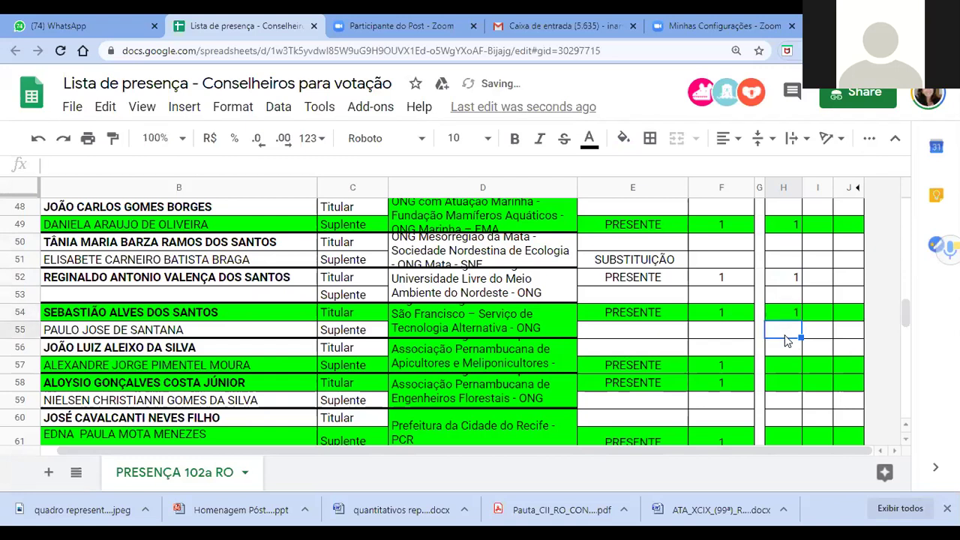
pyautogui.scroll(-1, 787, 341)
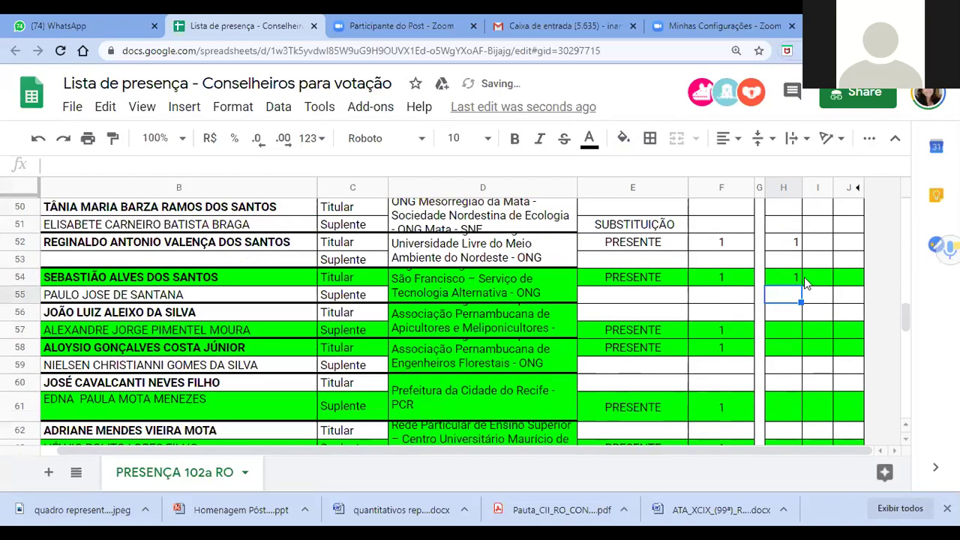
pyautogui.click(812, 331)
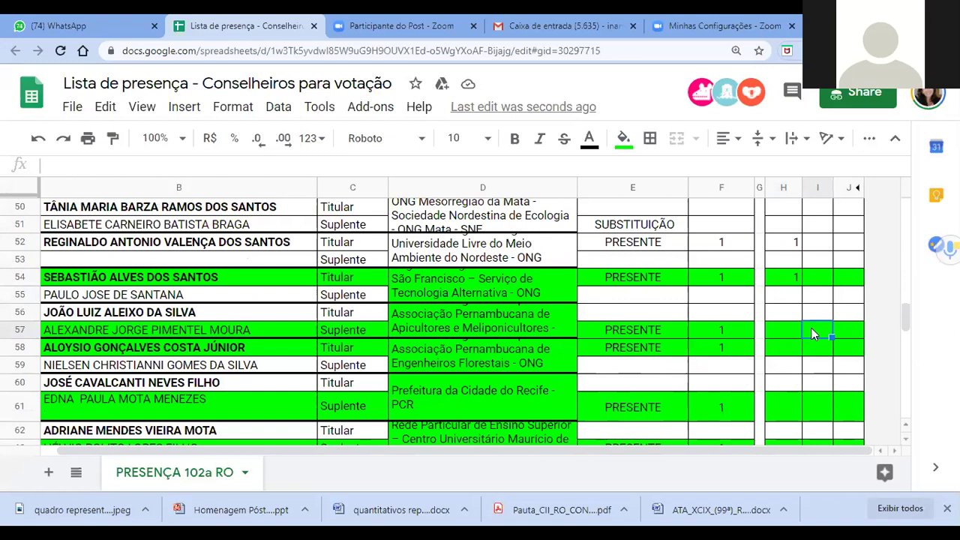
pyautogui.write('1')
# Step: Record SIM votes of 1 for the Engenheiros Florestais full member (H58) and the UNINASSAU alternate (H63)
pyautogui.click(812, 345)
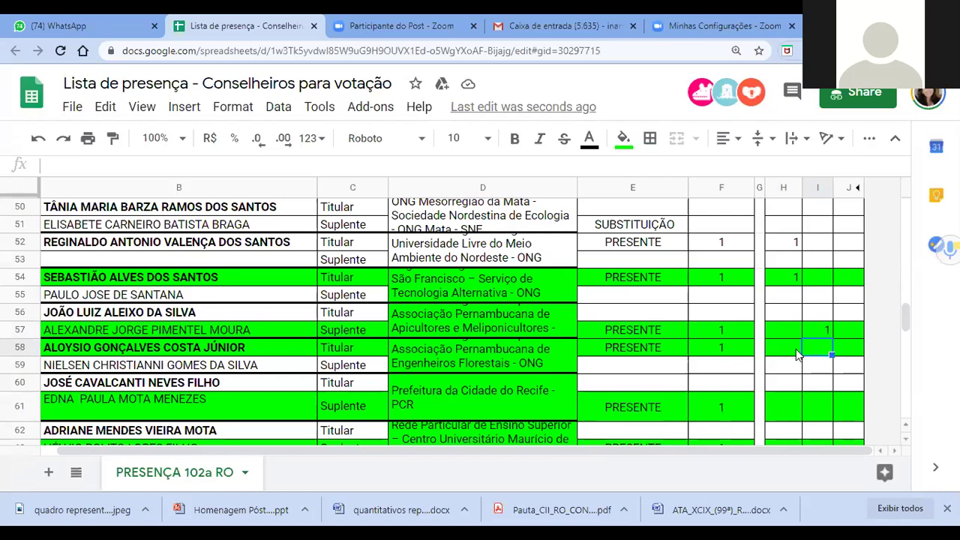
pyautogui.click(783, 349)
pyautogui.write('1')
pyautogui.press('Return')
pyautogui.scroll(-2, 787, 338)
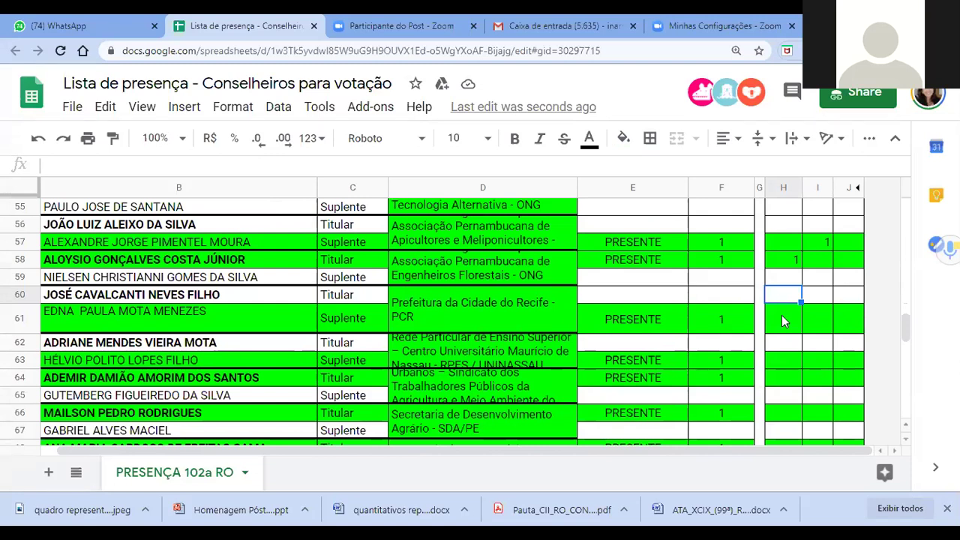
pyautogui.click(783, 362)
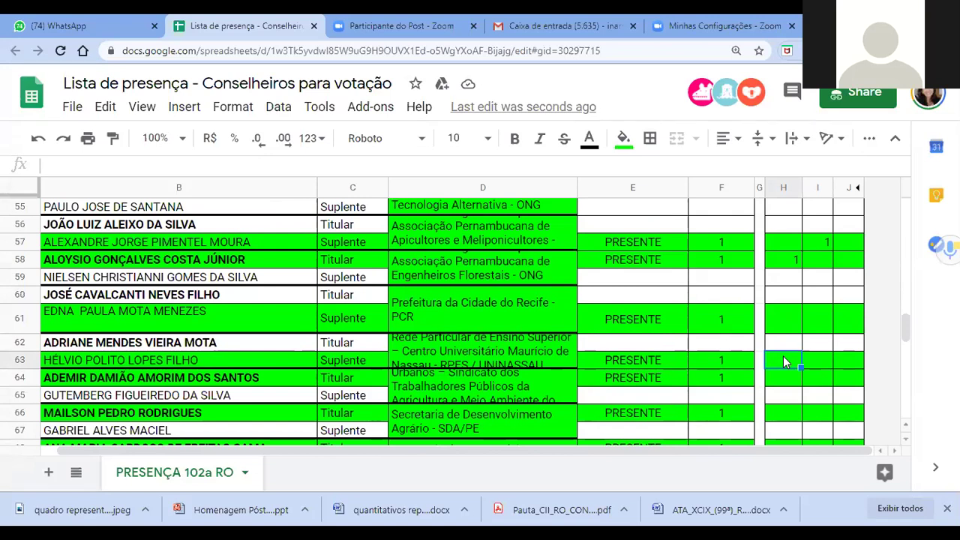
pyautogui.write('1')
# Step: Record a NÃO vote of 1 for the Sindicato dos Trabalhadores Públicos full member (I64) and a SIM vote of 1 for the SDA/PE full member (H66)
pyautogui.click(786, 376)
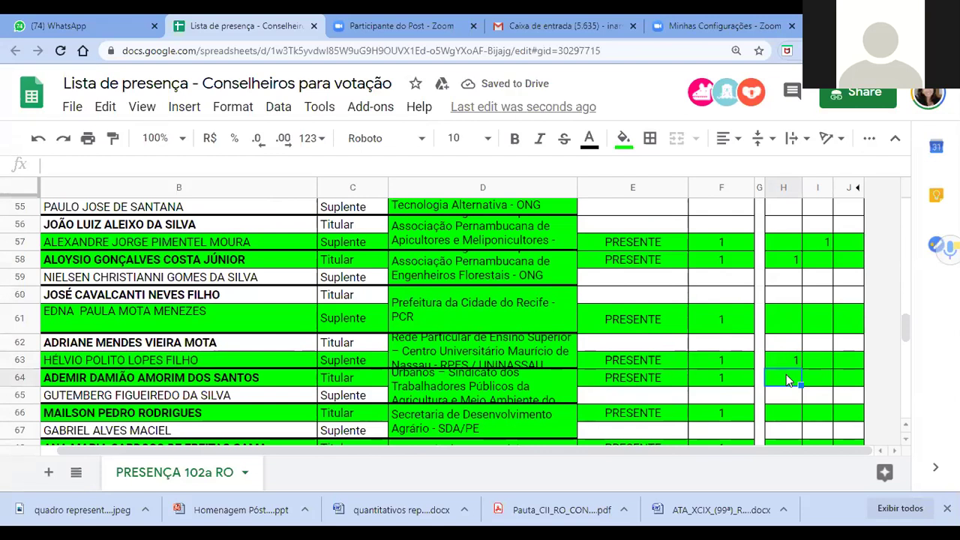
pyautogui.click(820, 381)
pyautogui.write('1')
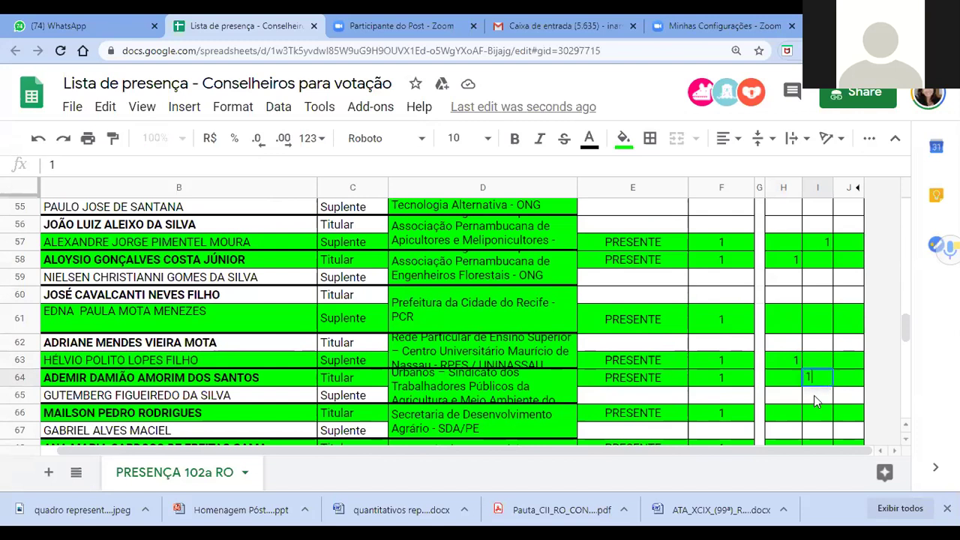
pyautogui.click(796, 412)
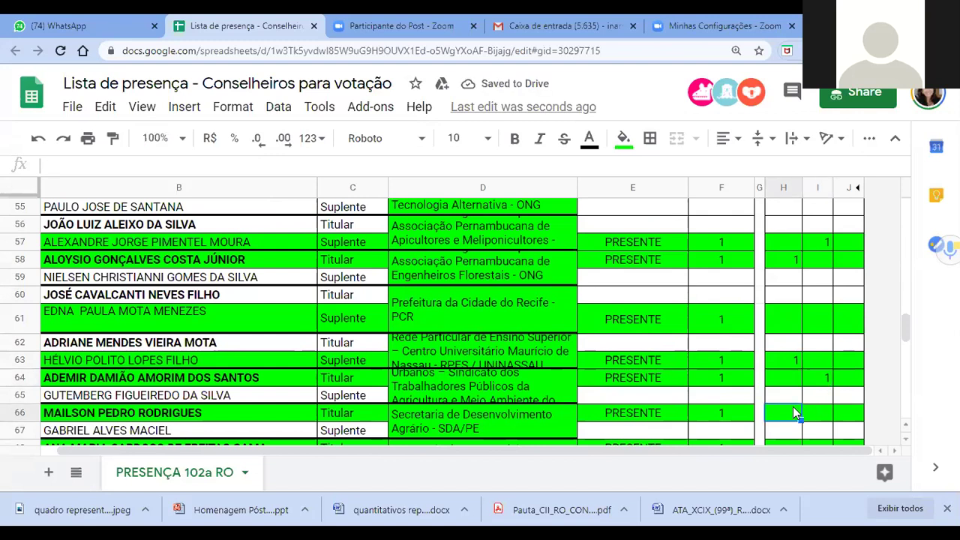
pyautogui.scroll(-3, 793, 407)
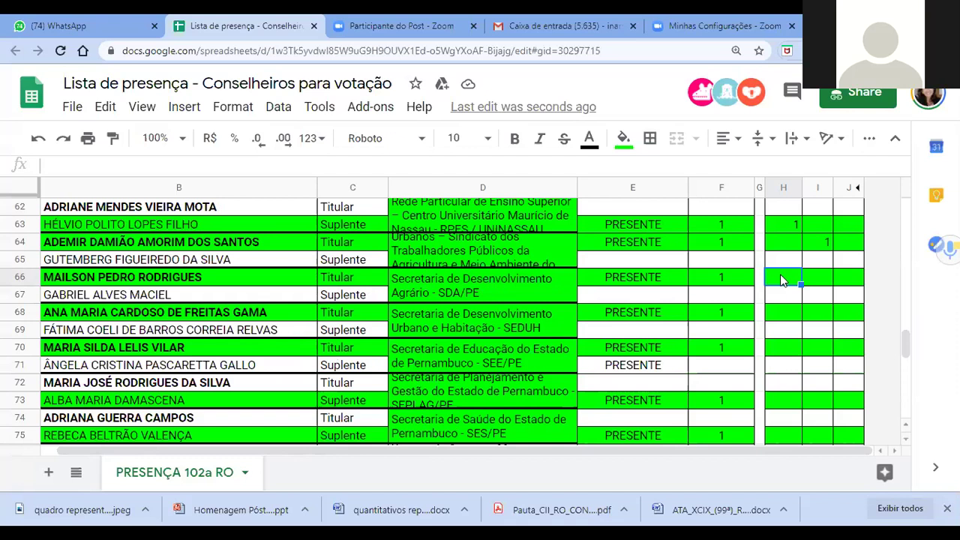
pyautogui.write('1')
# Step: Record third-round SIM votes of 1 for the SEDUH full member (H68) and the SEE/PE full member (H70)
pyautogui.click(780, 316)
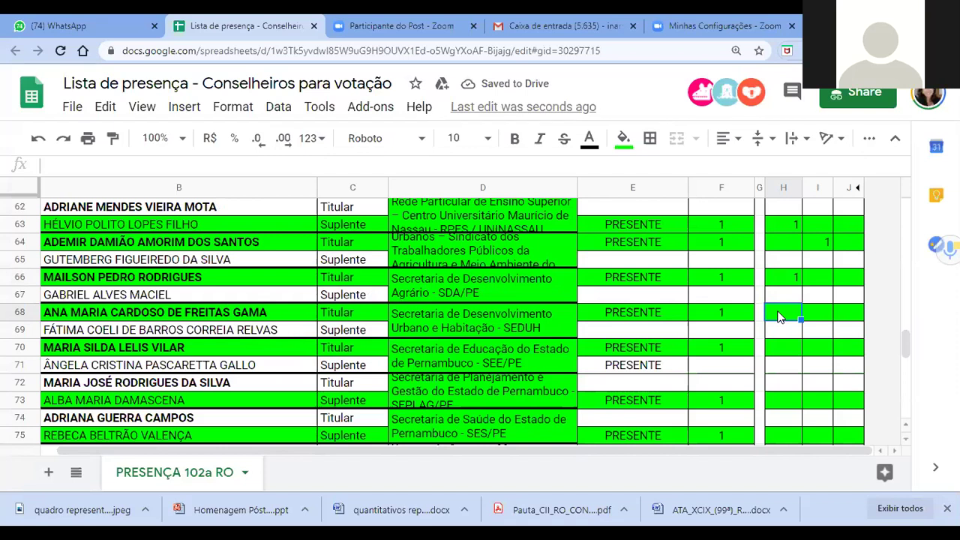
pyautogui.write('1')
pyautogui.click(783, 342)
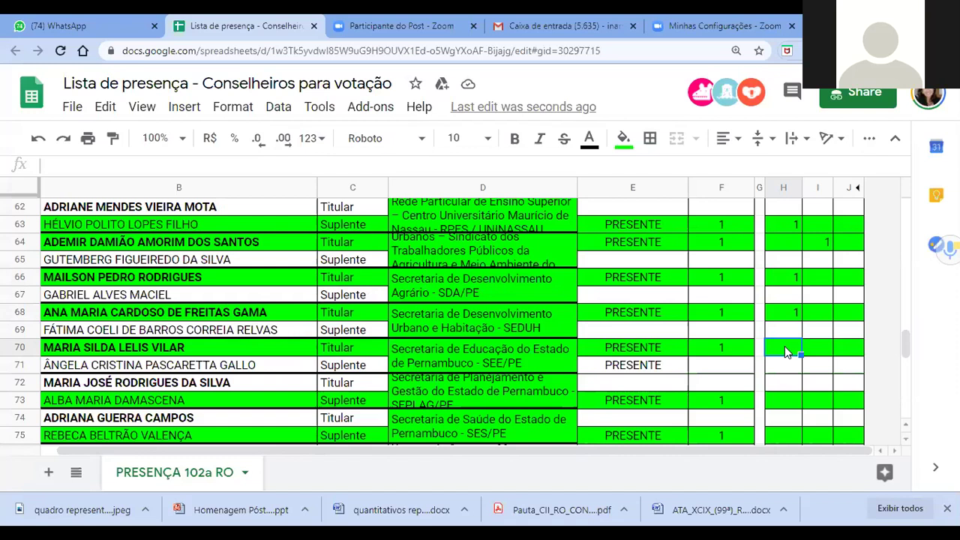
pyautogui.write('1')
# Step: Pass over the SEPLAG/PE alternate (H73) and record a SIM vote of 1 for the SES/PE alternate (H75)
pyautogui.click(779, 400)
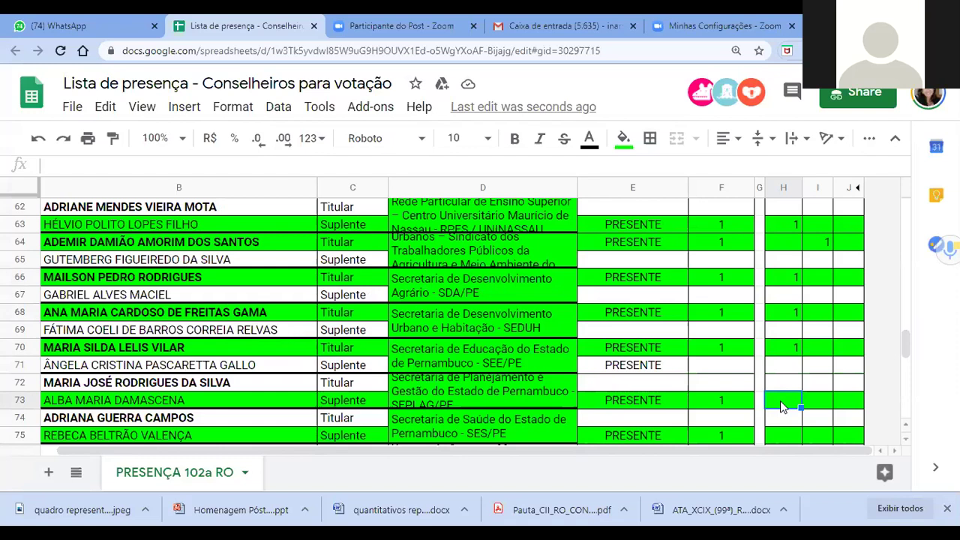
pyautogui.scroll(-1, 779, 401)
pyautogui.scroll(-1, 782, 390)
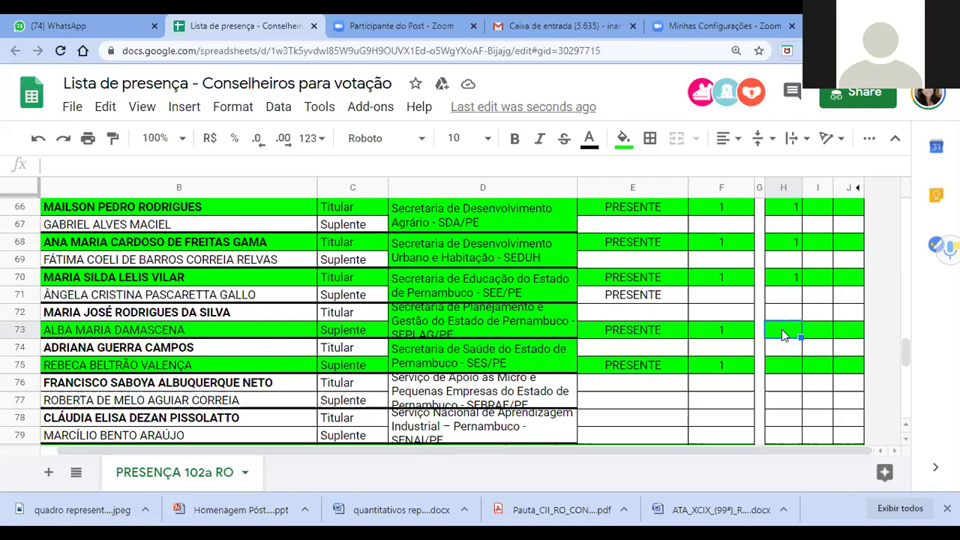
pyautogui.click(781, 366)
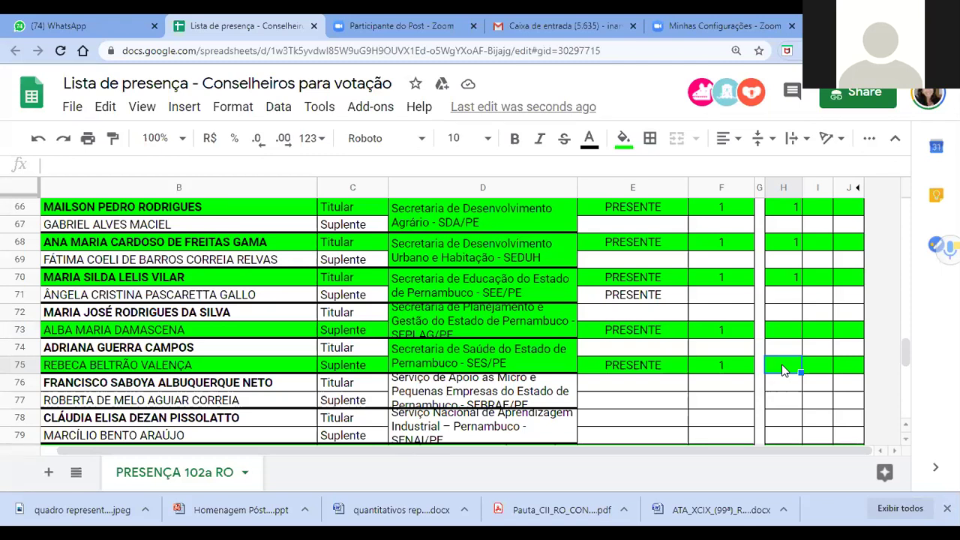
pyautogui.write('1')
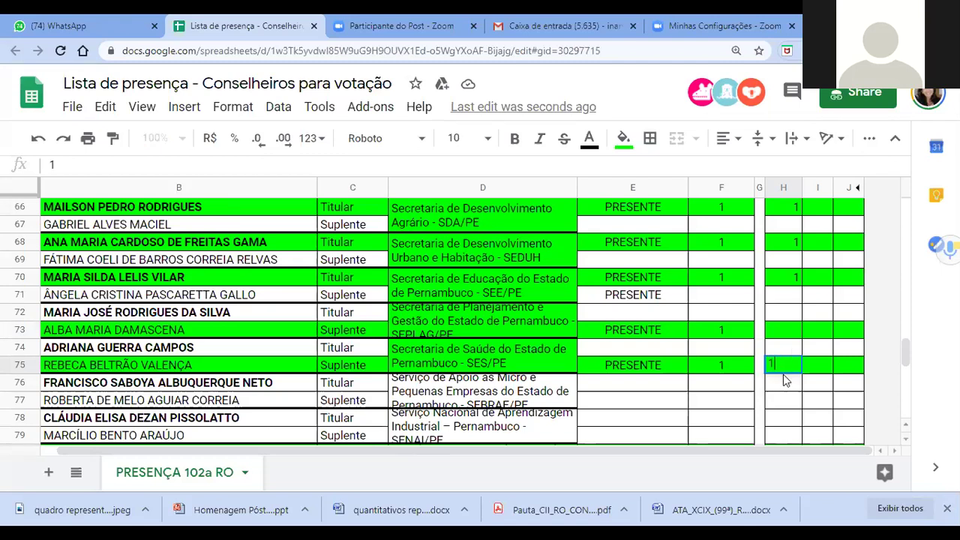
# Step: Record SIM votes of 1 for the Rural – Administração Regional full member (H80) and the SBPC/PE full member (H82)
pyautogui.click(784, 419)
pyautogui.scroll(-2, 786, 421)
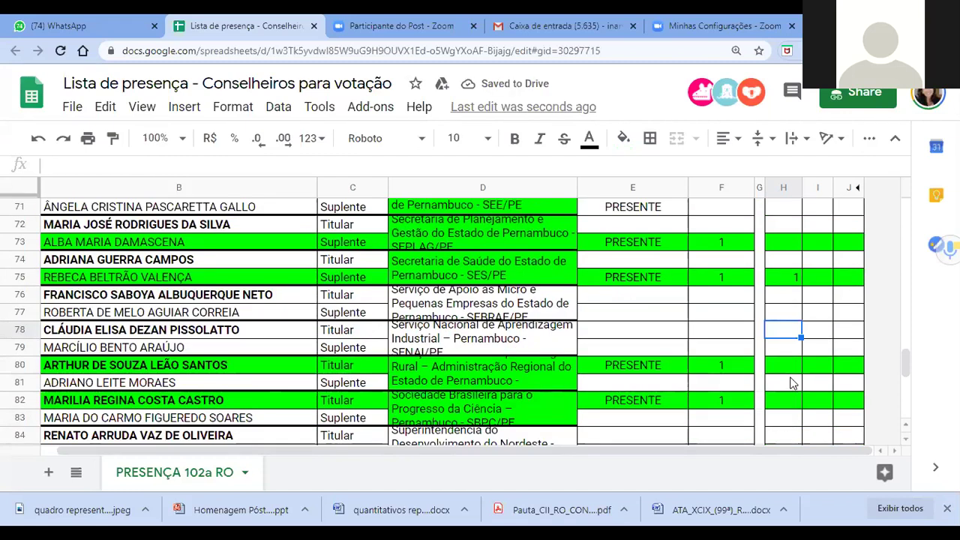
pyautogui.click(791, 365)
pyautogui.write('1')
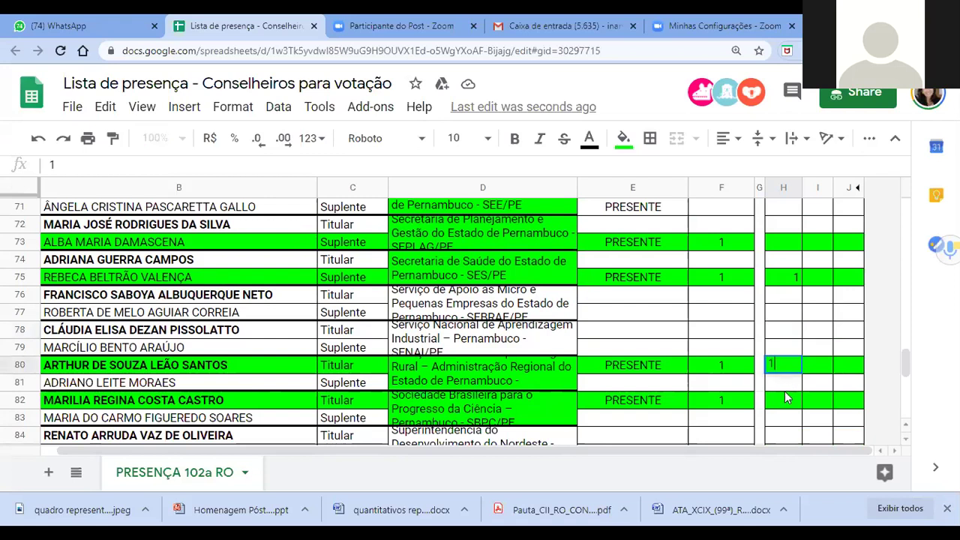
pyautogui.click(782, 402)
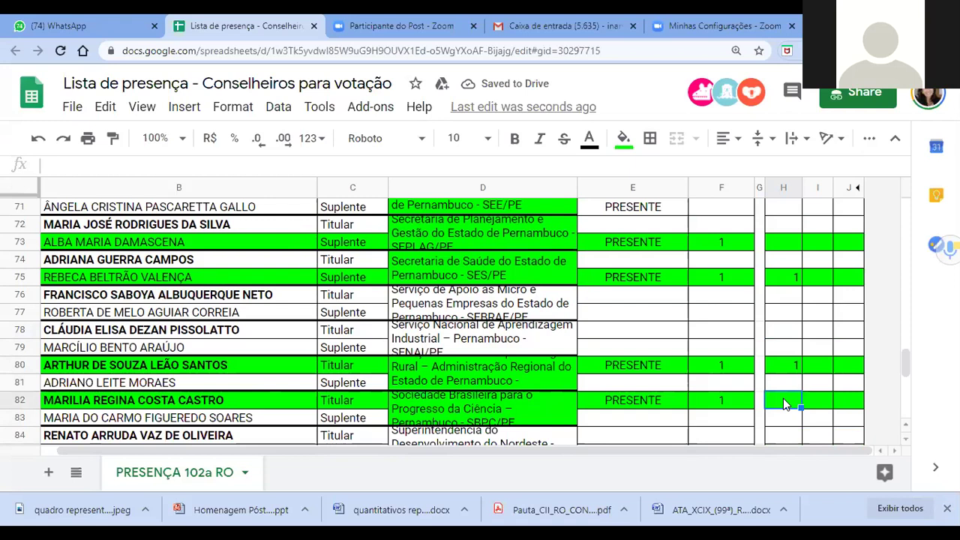
pyautogui.write('1')
pyautogui.scroll(-2, 784, 412)
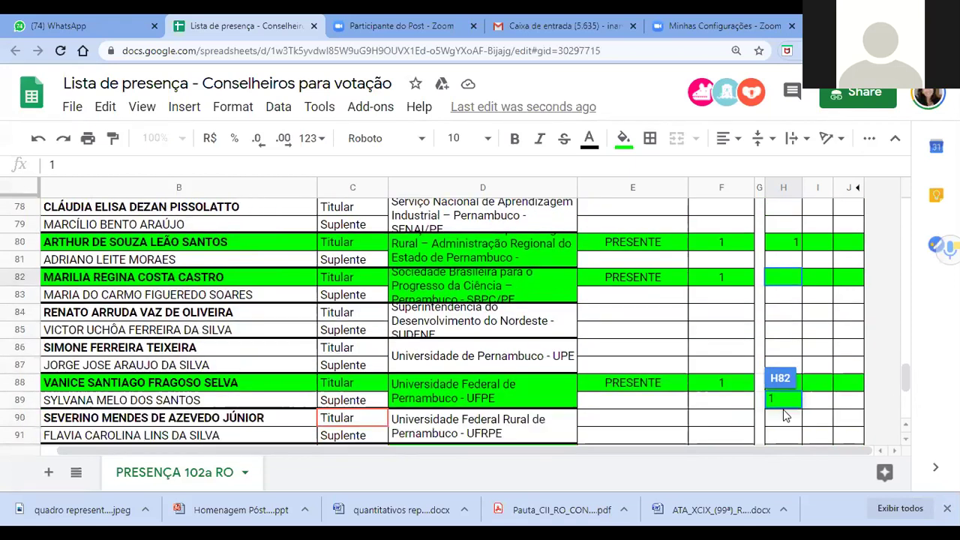
pyautogui.click(792, 333)
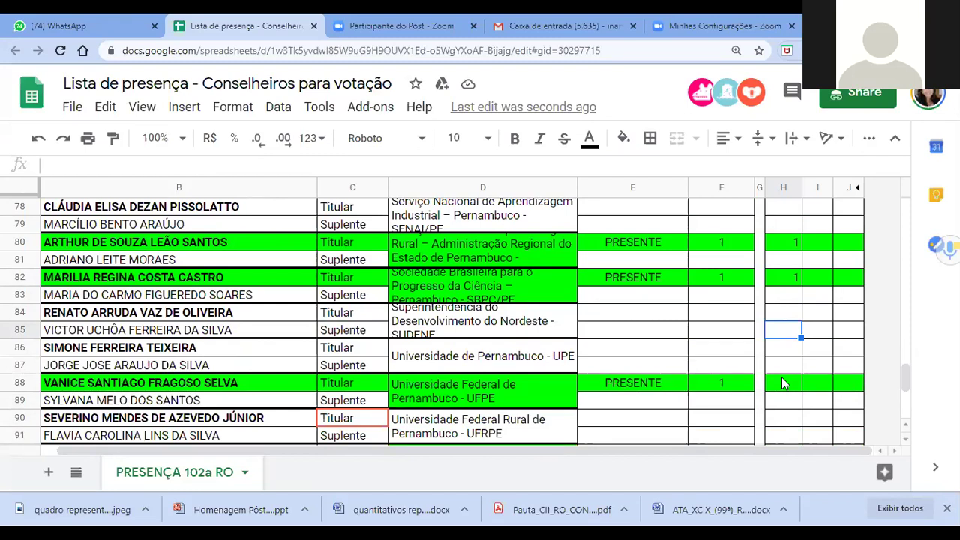
# Step: Record a third-round SIM vote of 1 for the UFPE full member (H88) and pass over the SECTI/PE alternate (H93)
pyautogui.click(781, 382)
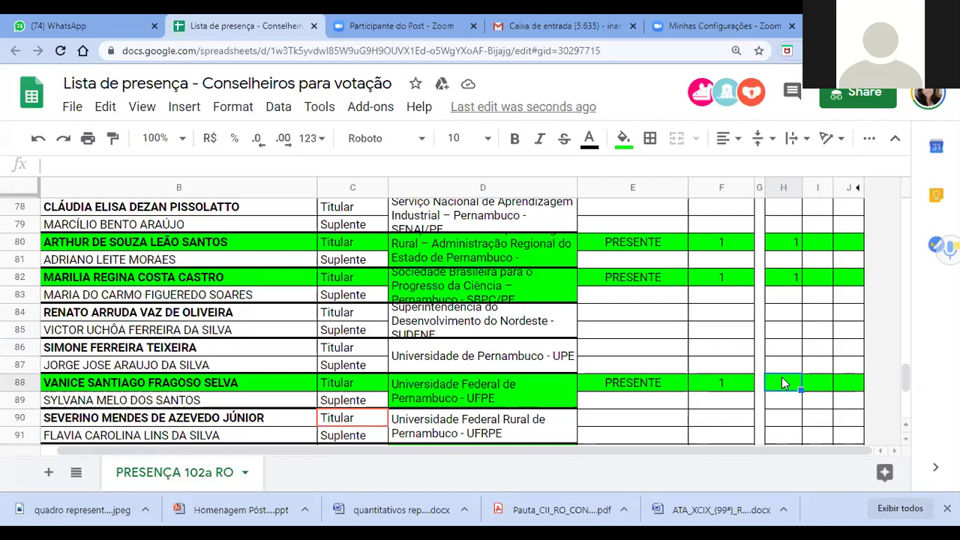
pyautogui.write('1')
pyautogui.click(777, 422)
pyautogui.scroll(-3, 778, 415)
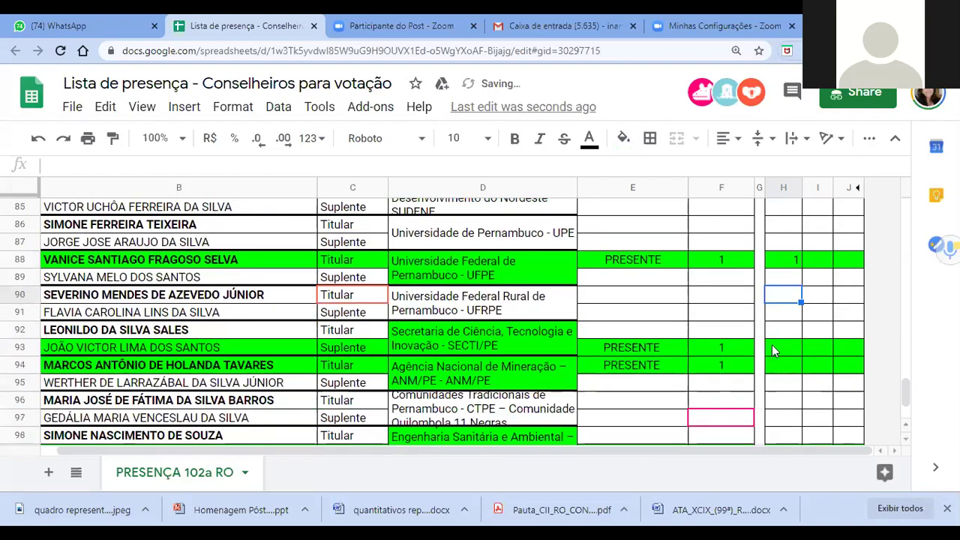
pyautogui.click(779, 347)
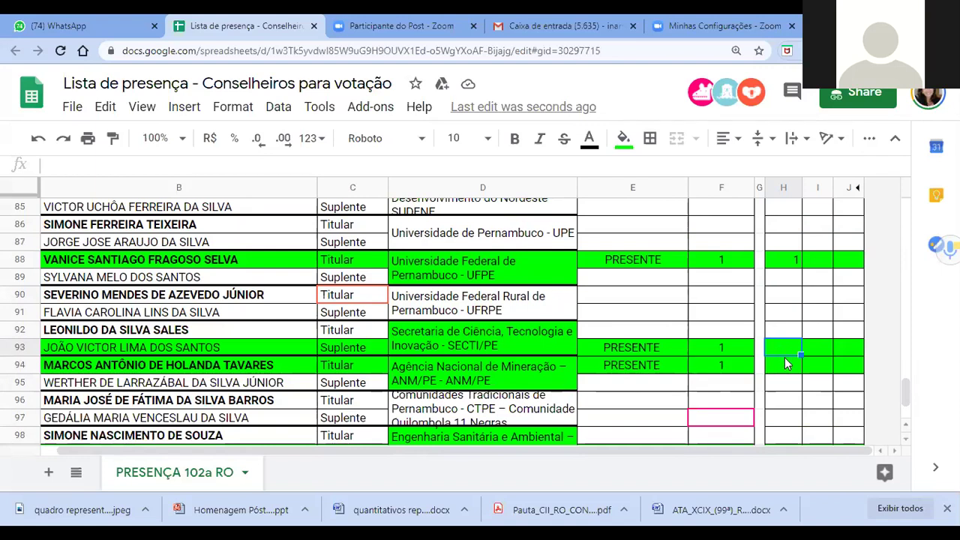
# Step: Record SIM votes of 1 for the ANM/PE full member (H94) and the Engenharia Sanitária e Ambiental alternate (H99)
pyautogui.click(786, 368)
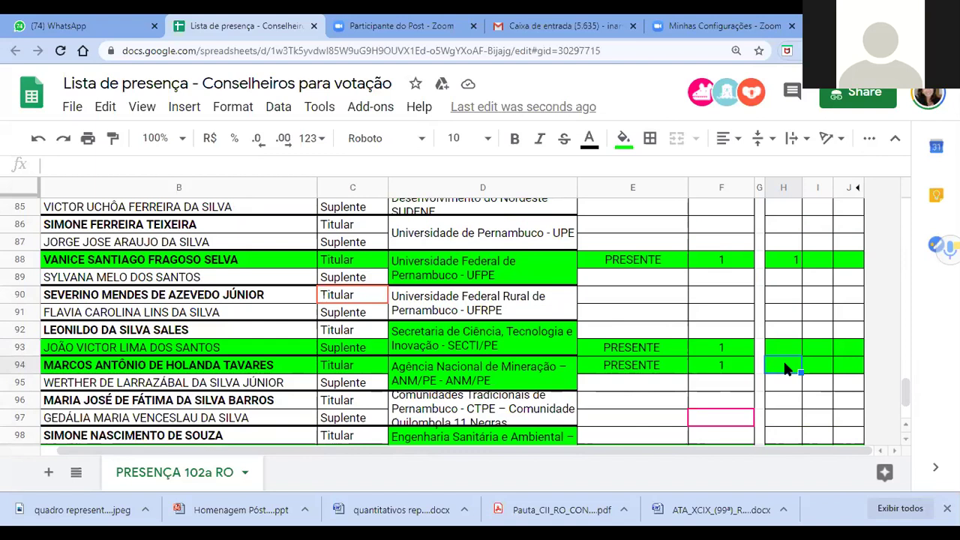
pyautogui.write('1')
pyautogui.click(788, 403)
pyautogui.scroll(-2, 788, 404)
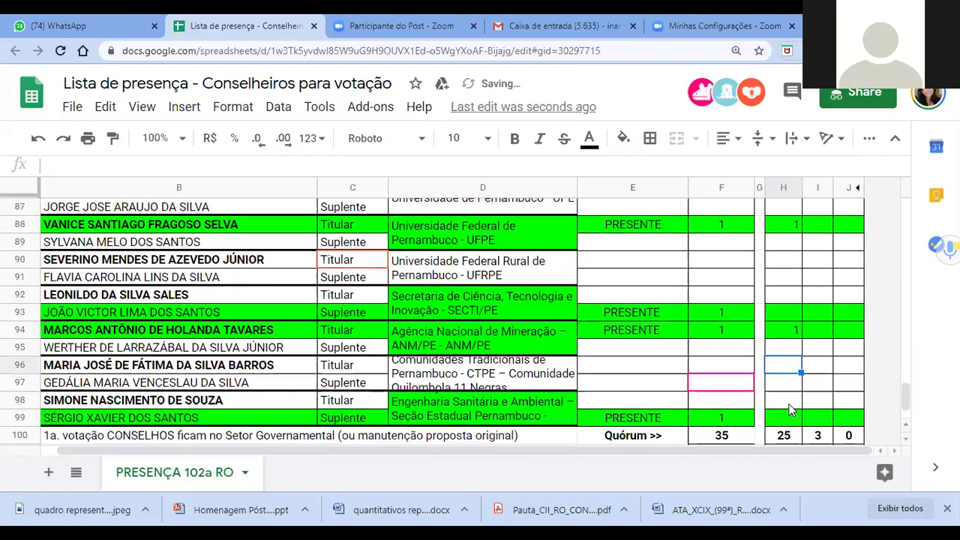
pyautogui.click(785, 370)
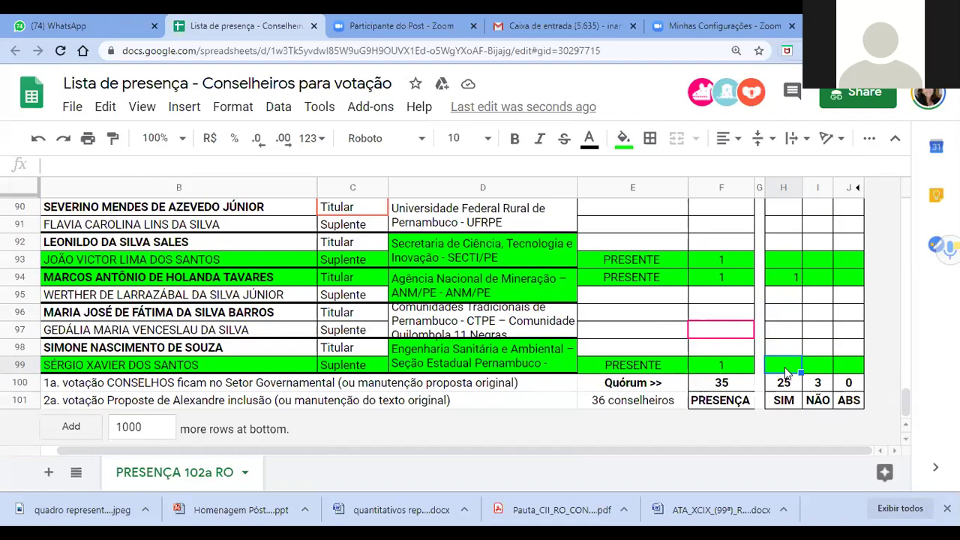
pyautogui.write('1')
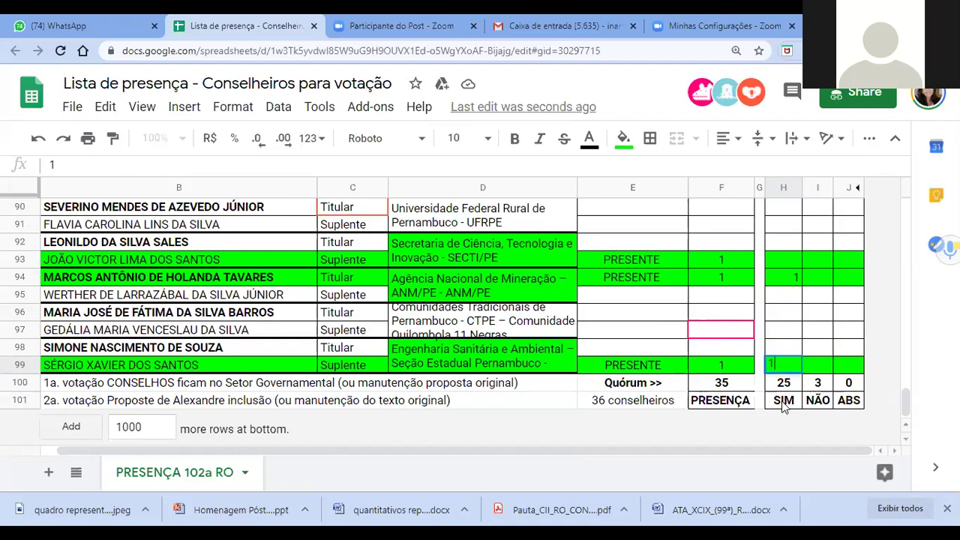
pyautogui.click(783, 401)
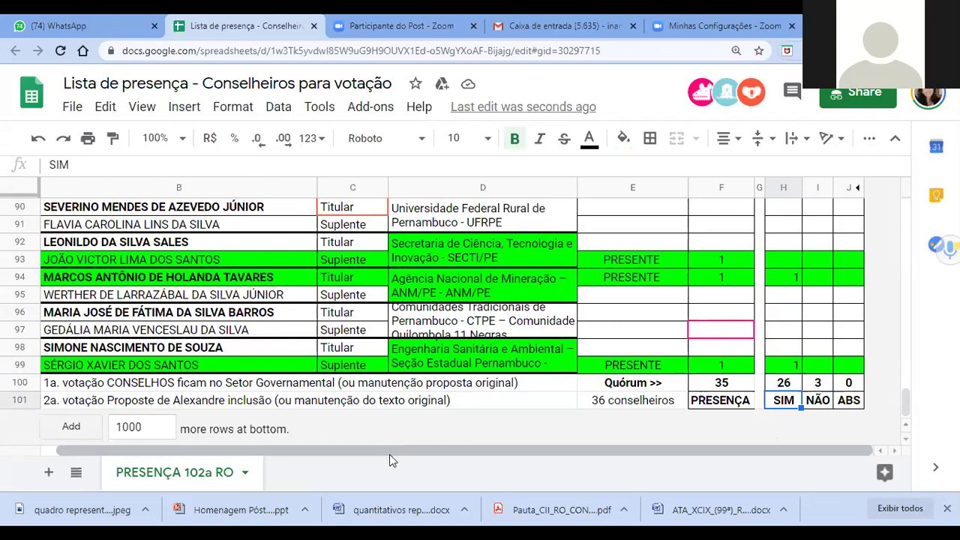
pyautogui.scroll(7, 446, 178)
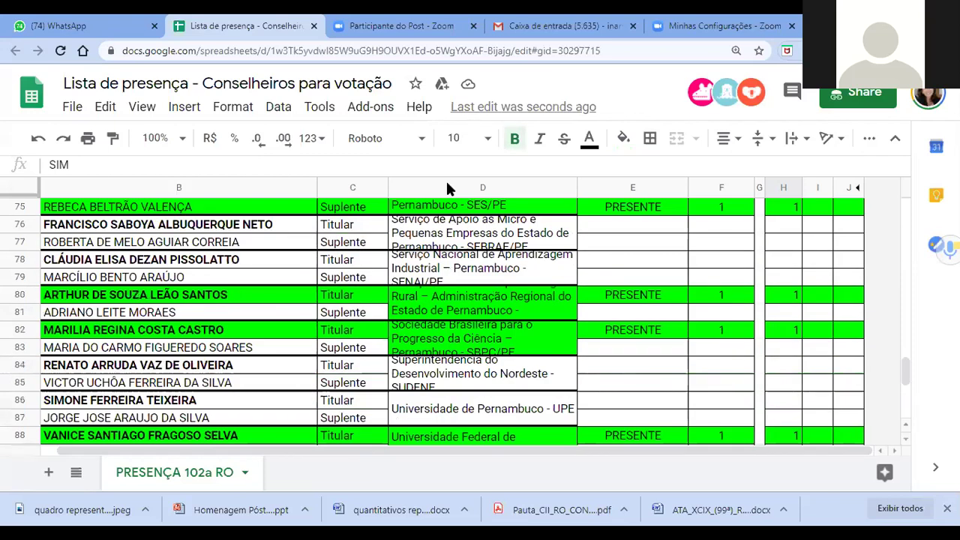